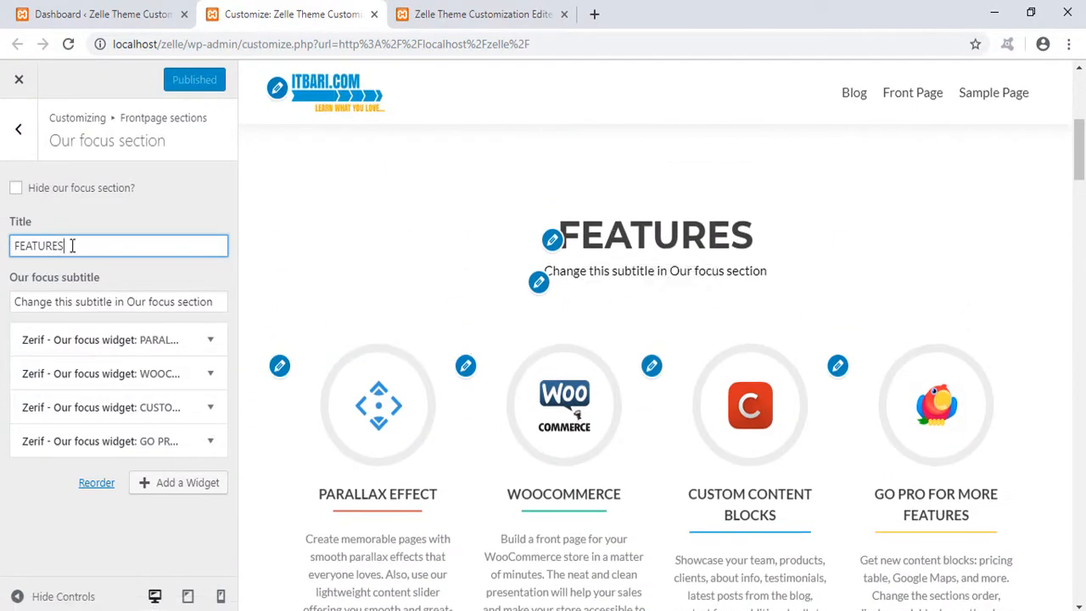
# - Append "এডিট করলাম" to the Our focus section's title and set its subtitle to "এটা আমাদের সাব টাইটেল"
pyautogui.write('এডিট করলাম')
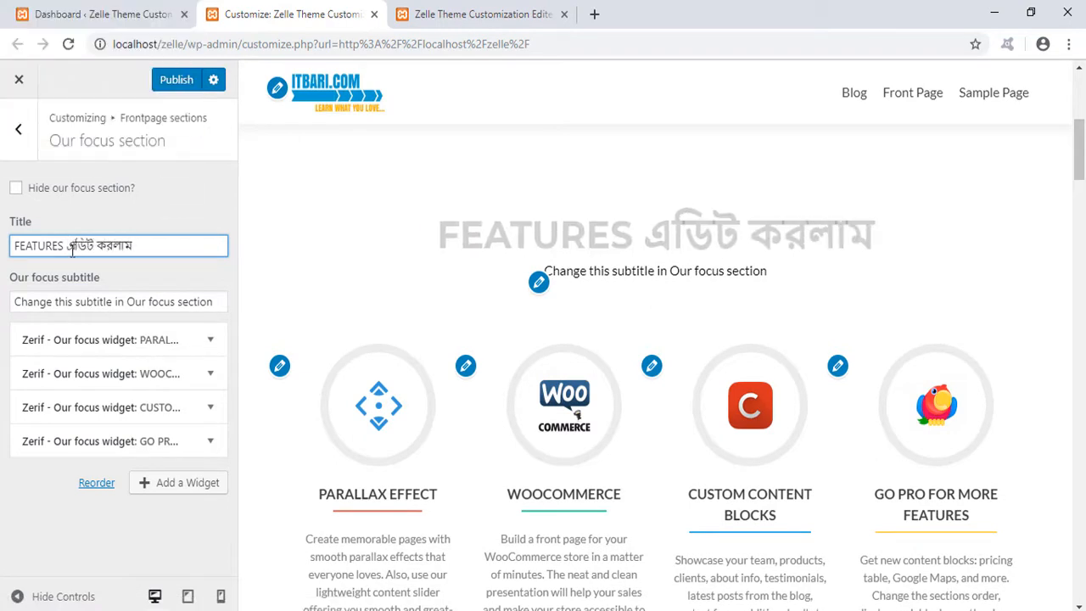
pyautogui.tripleClick(56, 309)
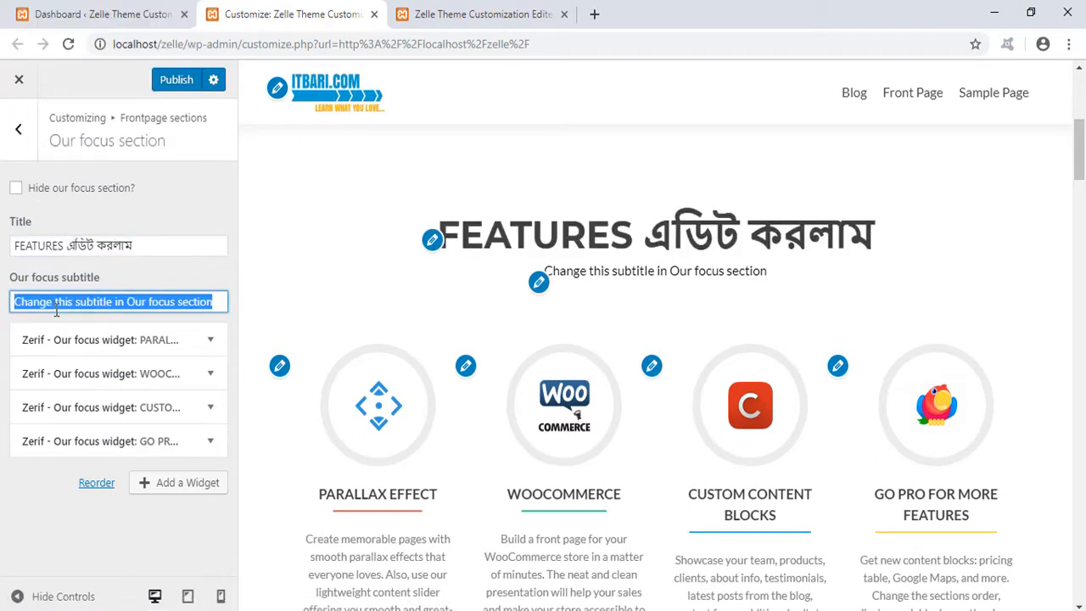
pyautogui.write('এটা আমাদের সাব টাইটে')
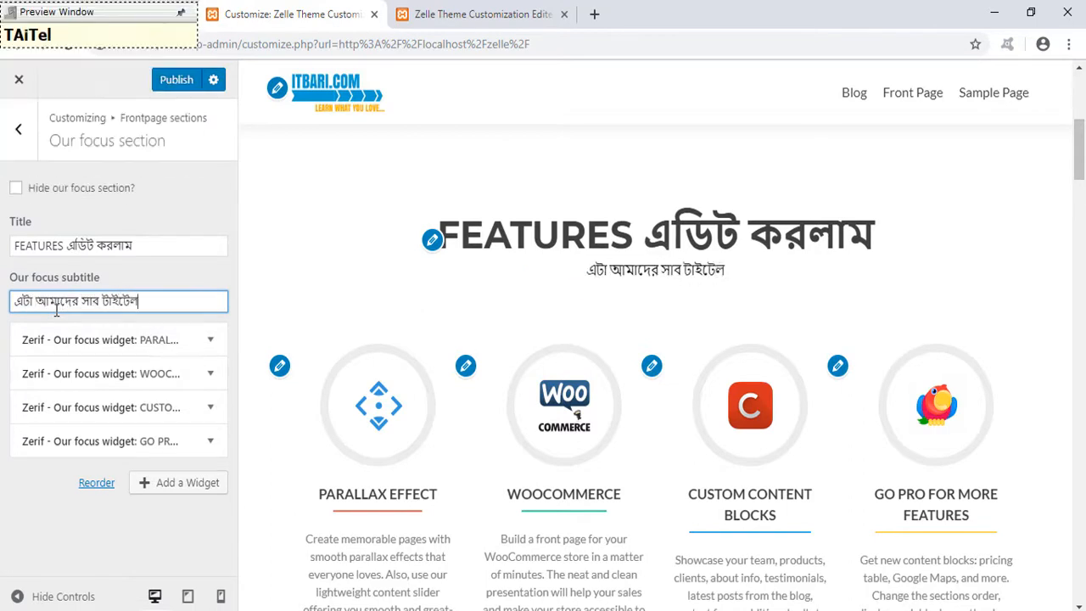
pyautogui.write('ল')
pyautogui.scroll(-2, 478, 385)
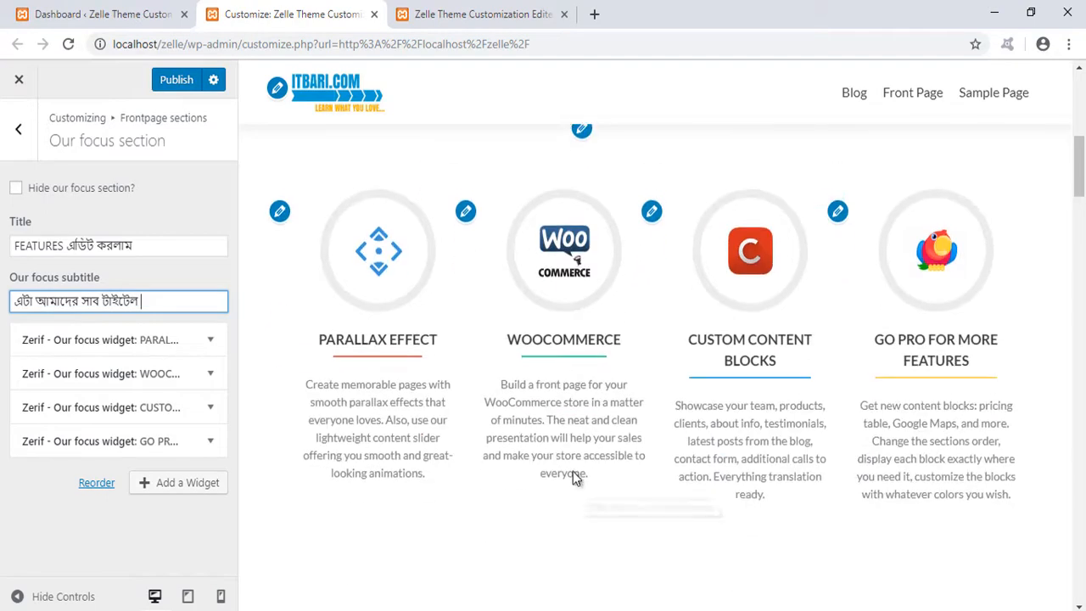
pyautogui.moveTo(248, 153)
pyautogui.mouseDown()
pyautogui.moveTo(725, 409)
pyautogui.moveTo(1028, 548)
pyautogui.mouseUp()
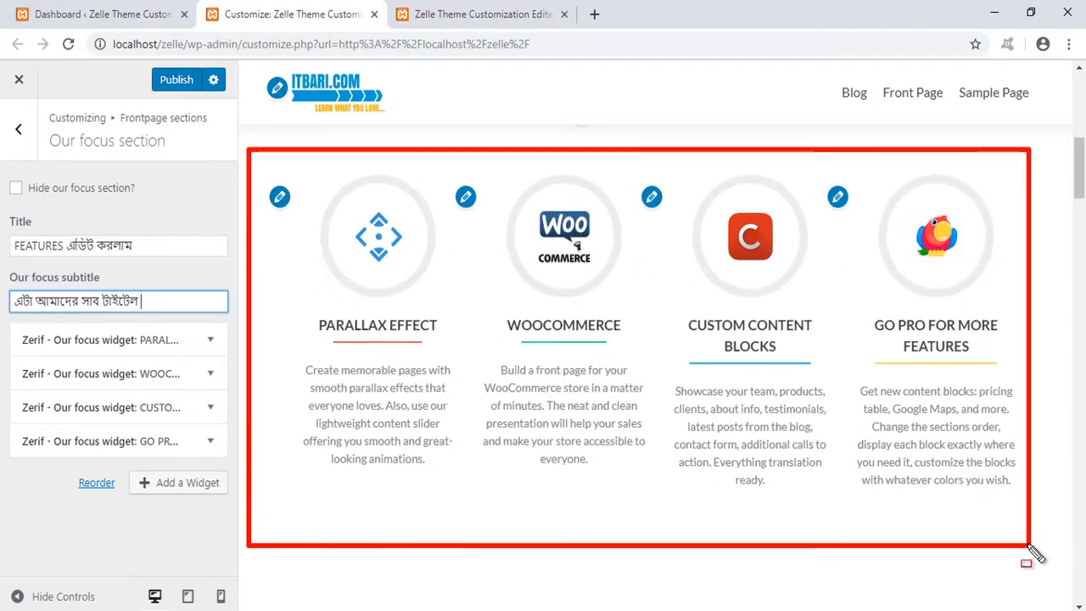
pyautogui.press('Escape')
pyautogui.moveTo(9, 327)
pyautogui.mouseDown()
pyautogui.moveTo(226, 455)
pyautogui.moveTo(228, 478)
pyautogui.mouseUp()
pyautogui.press('Escape')
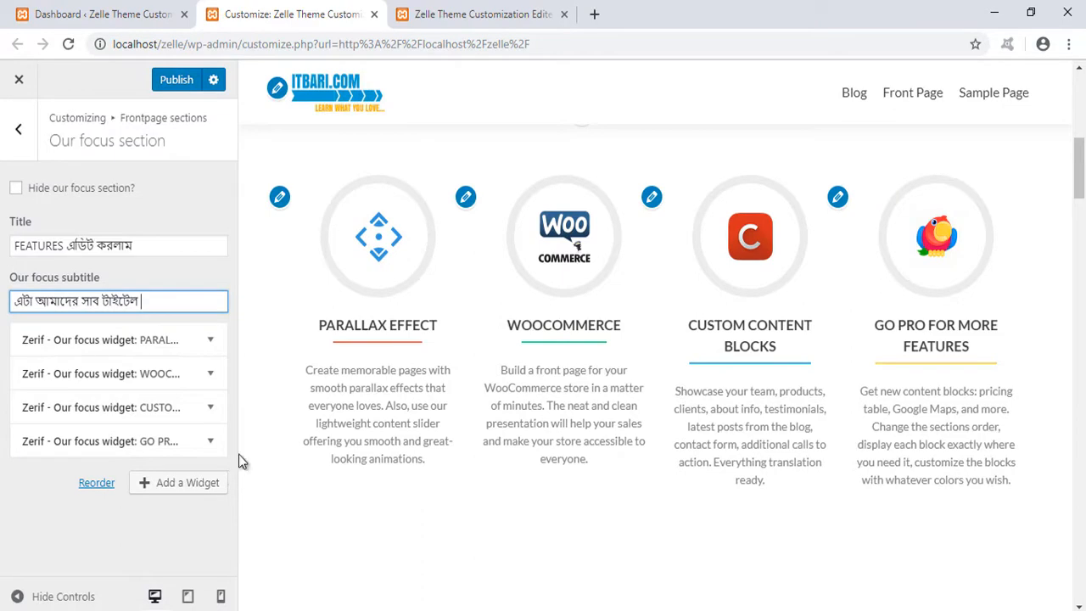
# - Expand the PARALLAX EFFECT focus widget and change its title to "বিস্তারিত টিউটোরিয়াল"
pyautogui.click(214, 341)
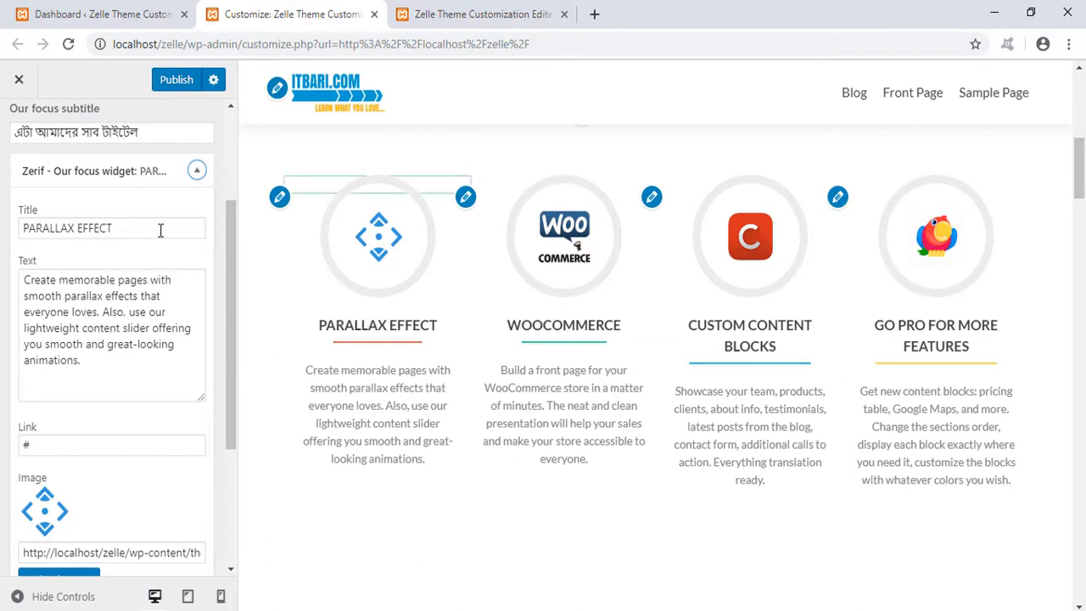
pyautogui.moveTo(157, 231); pyautogui.dragTo(27, 227)
pyautogui.press('BackSpace')
pyautogui.press('BackSpace')
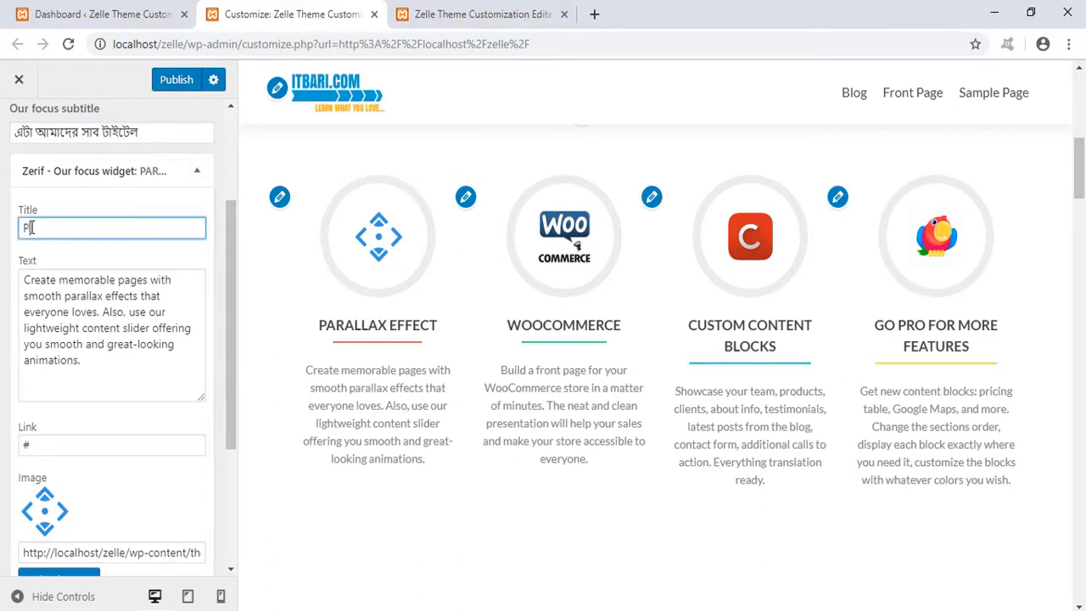
pyautogui.write('bistarit')
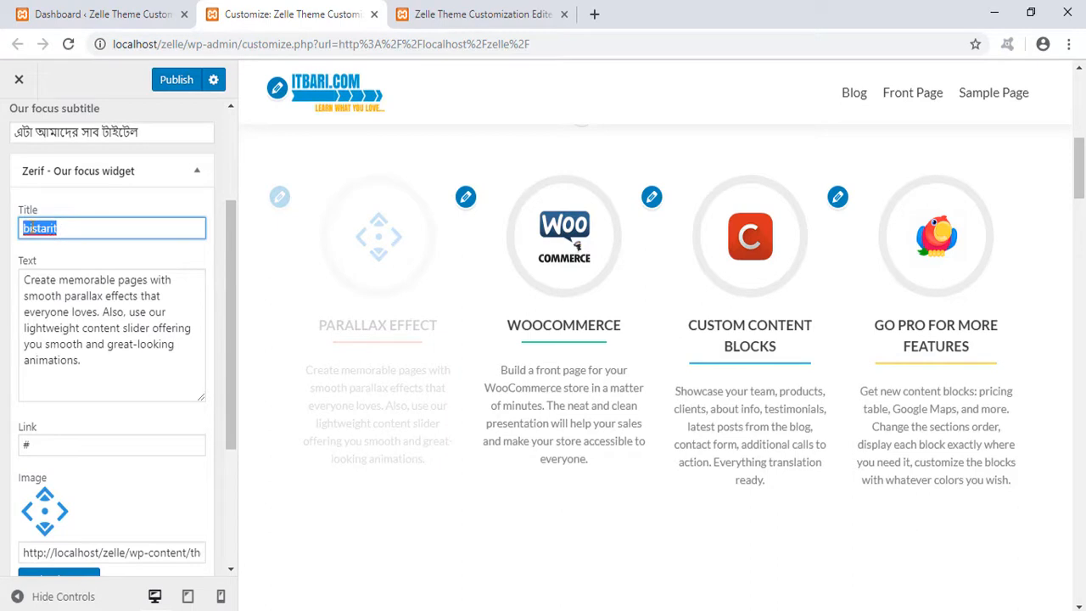
pyautogui.write('bistarit tiutorial')
pyautogui.press('Down')
pyautogui.press('Return')
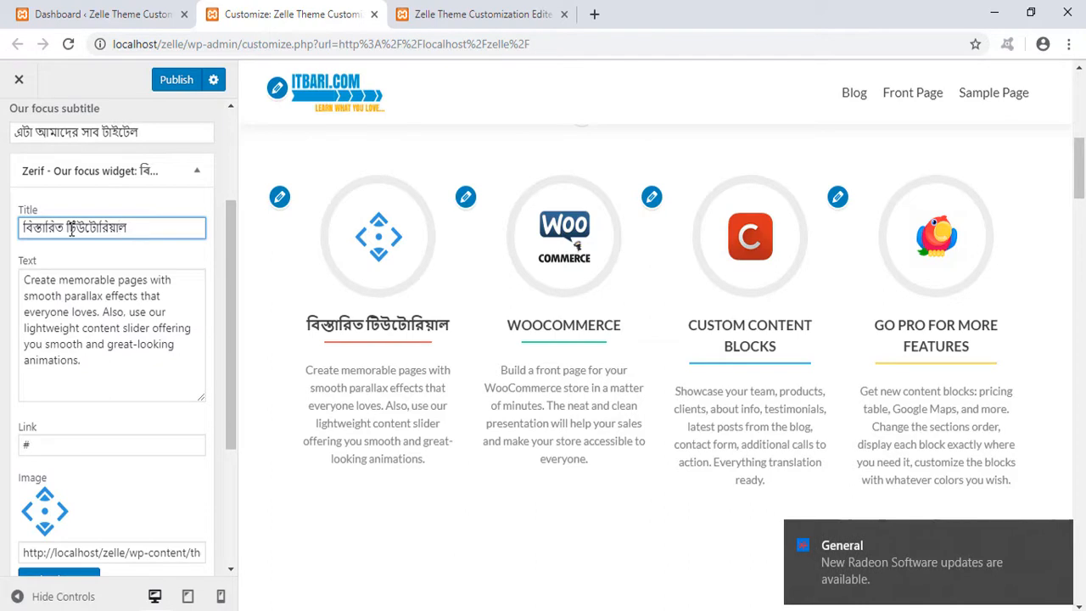
# - Append "এডিট হয়েছে" to the first focus widget's text and insert "sdf" before the final s of "animations"
pyautogui.click(70, 367)
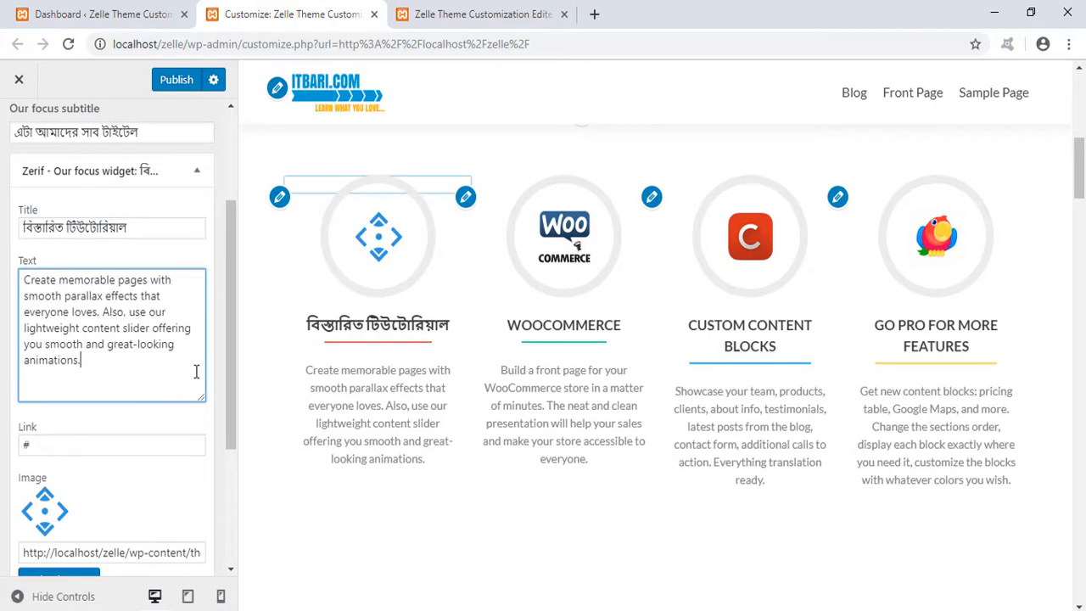
pyautogui.write('eTDiT hoyeche')
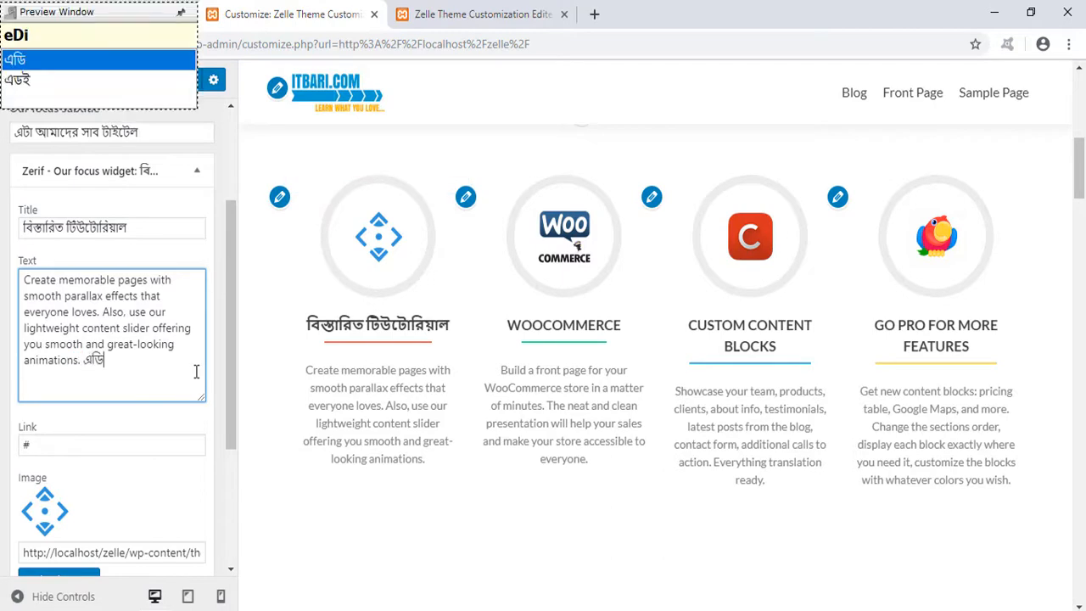
pyautogui.click(74, 362)
pyautogui.write('df')
pyautogui.press('BackSpace')
pyautogui.press('BackSpace')
pyautogui.write('sdfsd')
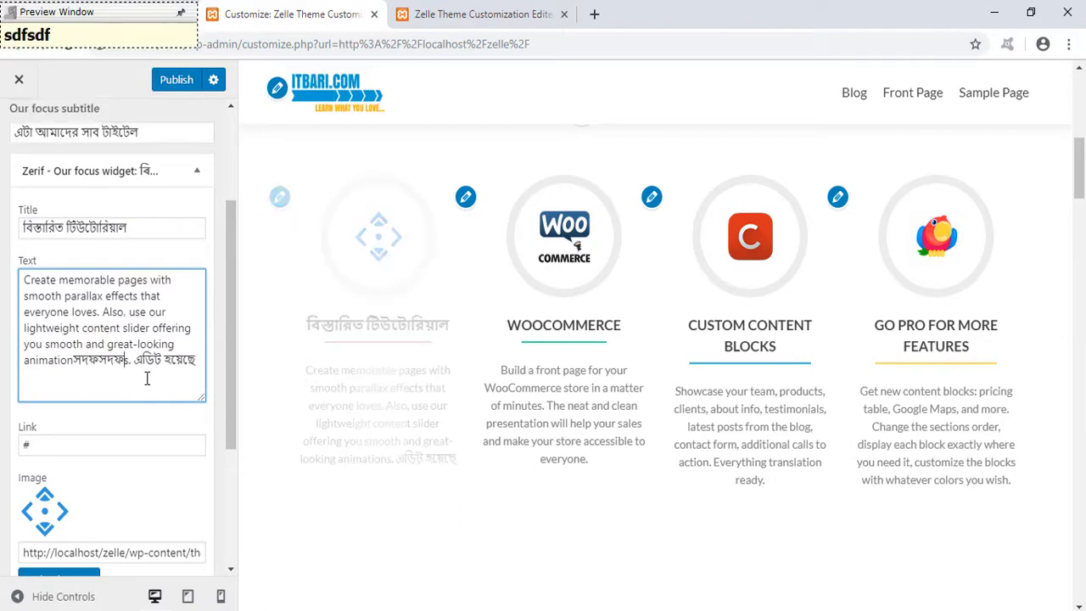
pyautogui.press('BackSpace')
pyautogui.press('BackSpace')
pyautogui.press('BackSpace')
pyautogui.press('BackSpace')
pyautogui.press('BackSpace')
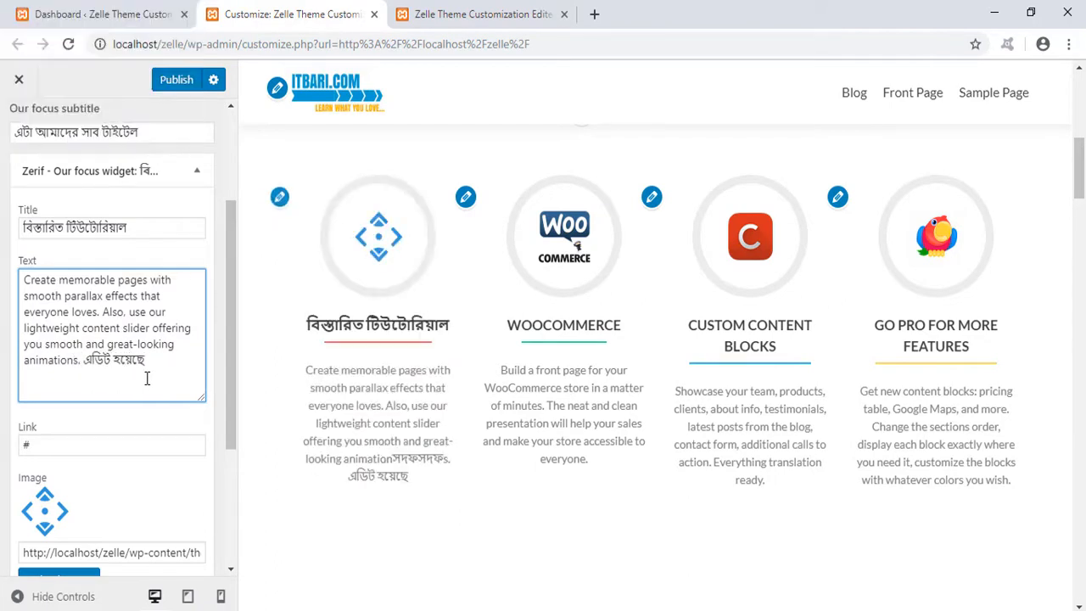
# - Replace the first focus widget's image by uploading icon 144x144.png from the Images folder and inserting it
pyautogui.scroll(-2, 161, 386)
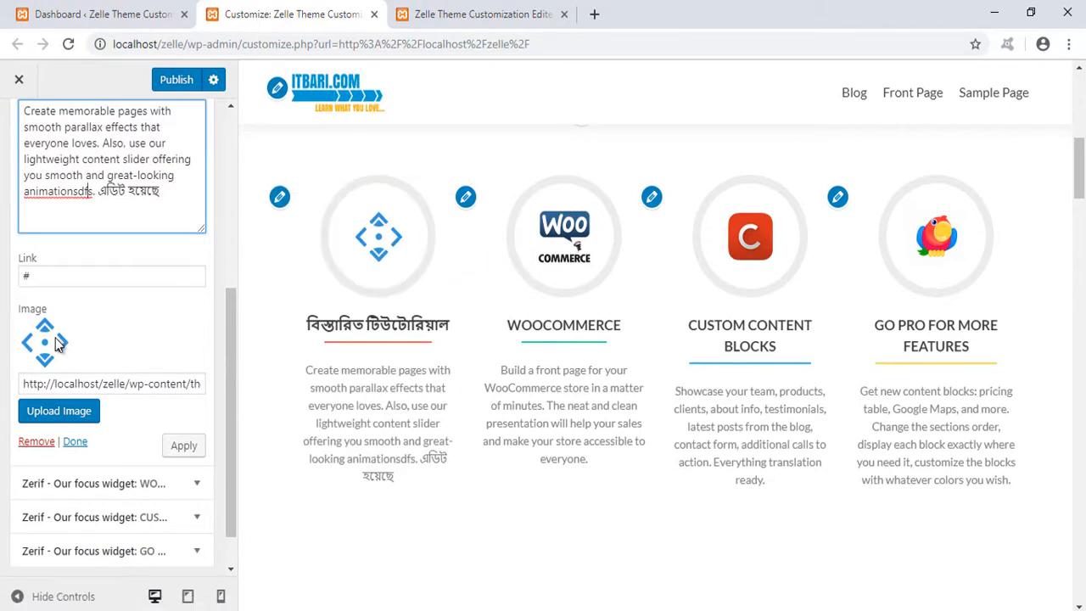
pyautogui.moveTo(40, 353); pyautogui.dragTo(60, 348)
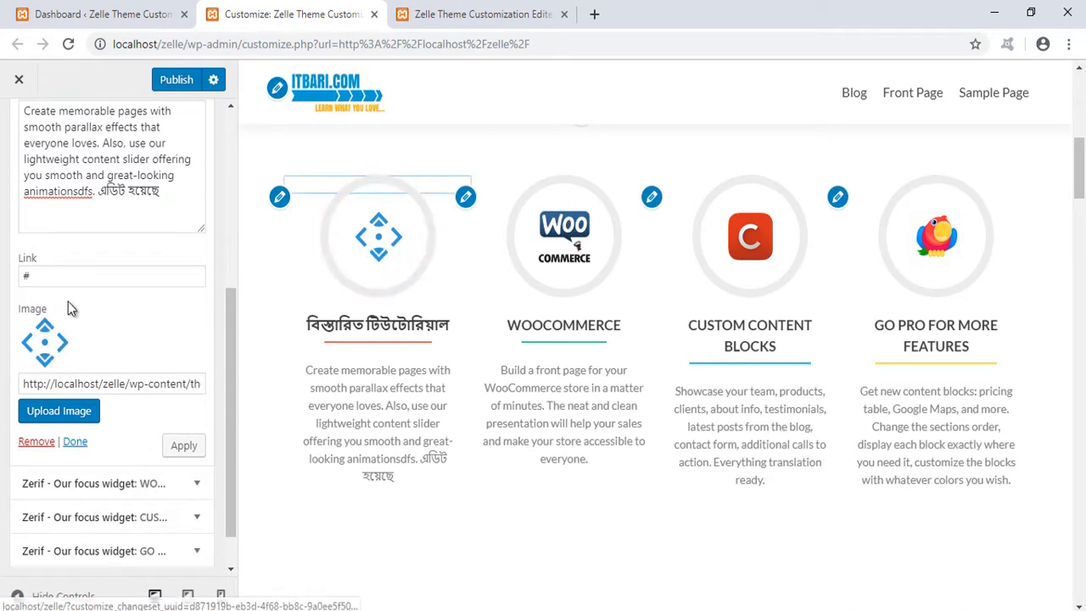
pyautogui.click(39, 274)
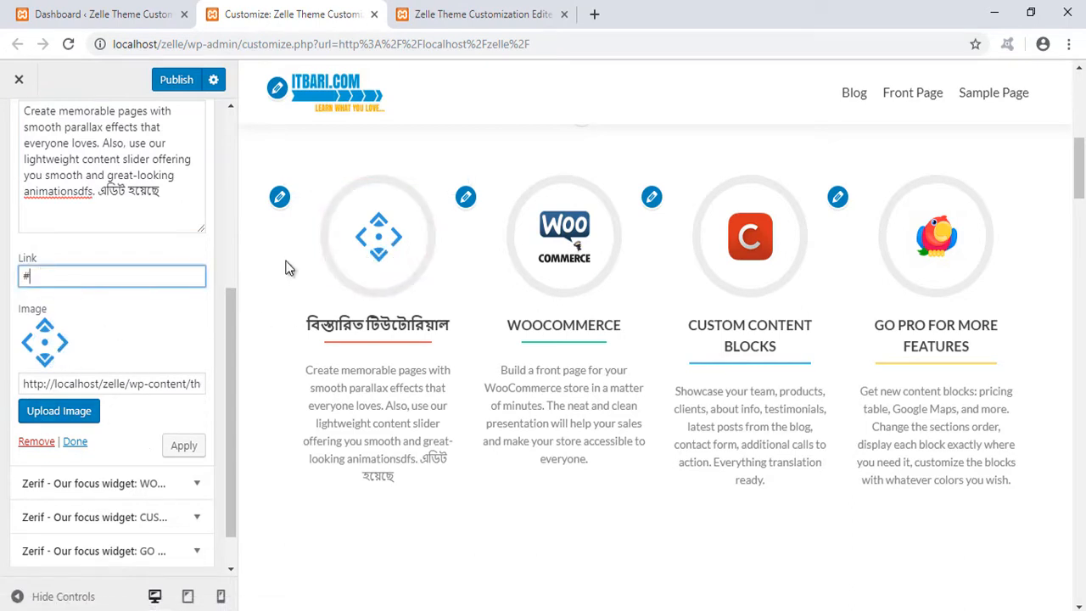
pyautogui.click(76, 412)
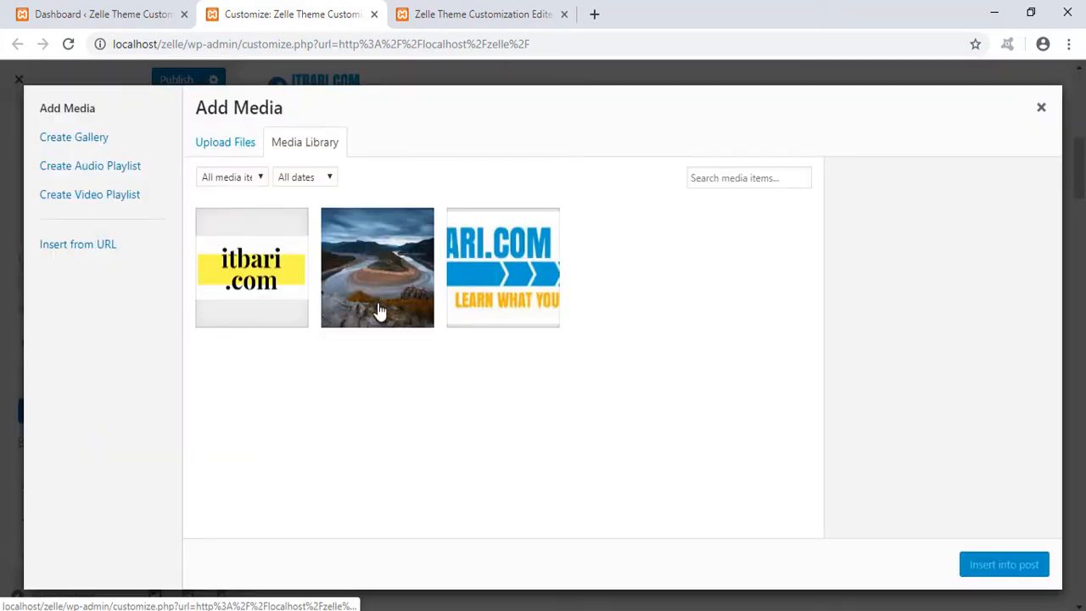
pyautogui.click(230, 138)
pyautogui.click(584, 370)
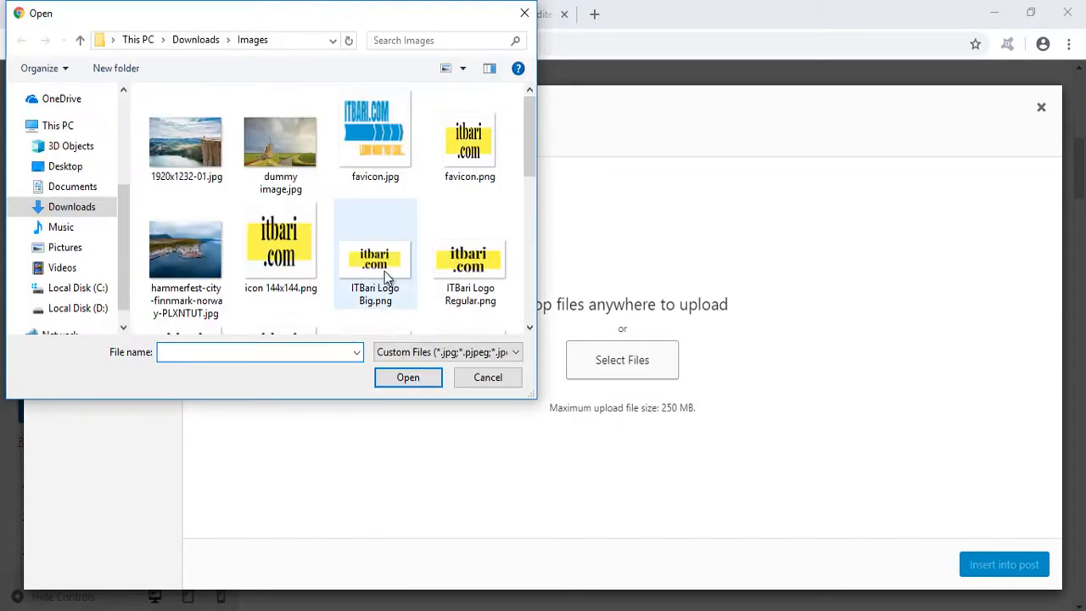
pyautogui.click(470, 157)
pyautogui.click(281, 257)
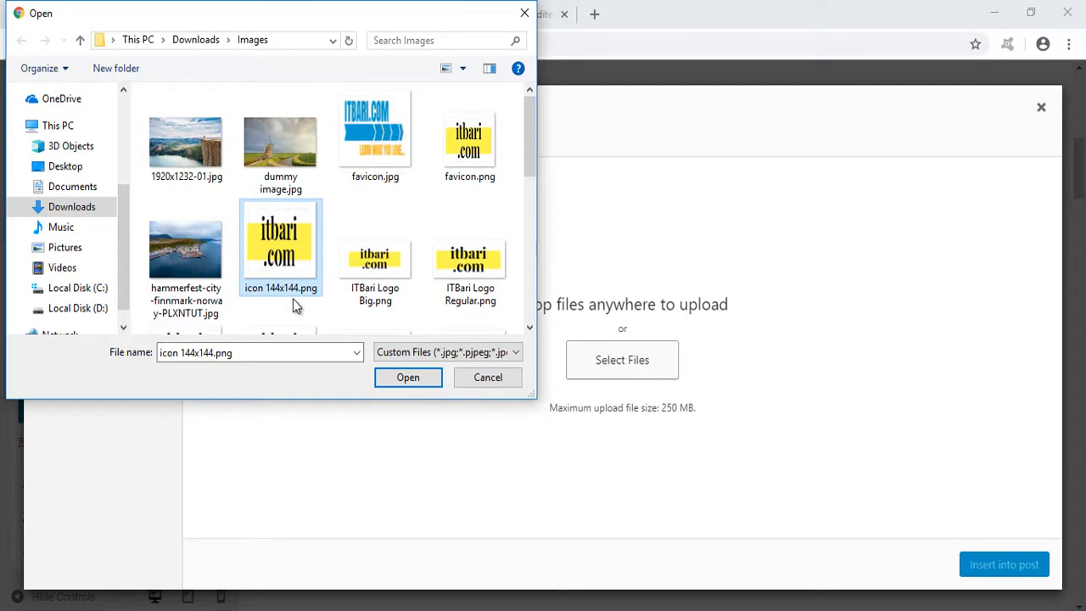
pyautogui.click(383, 377)
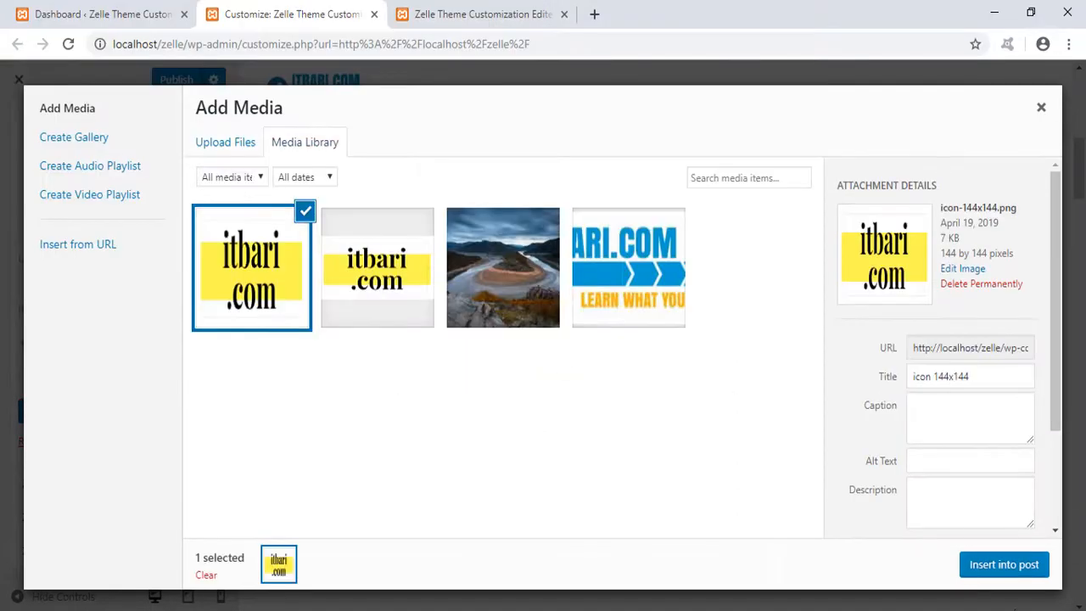
pyautogui.click(1007, 566)
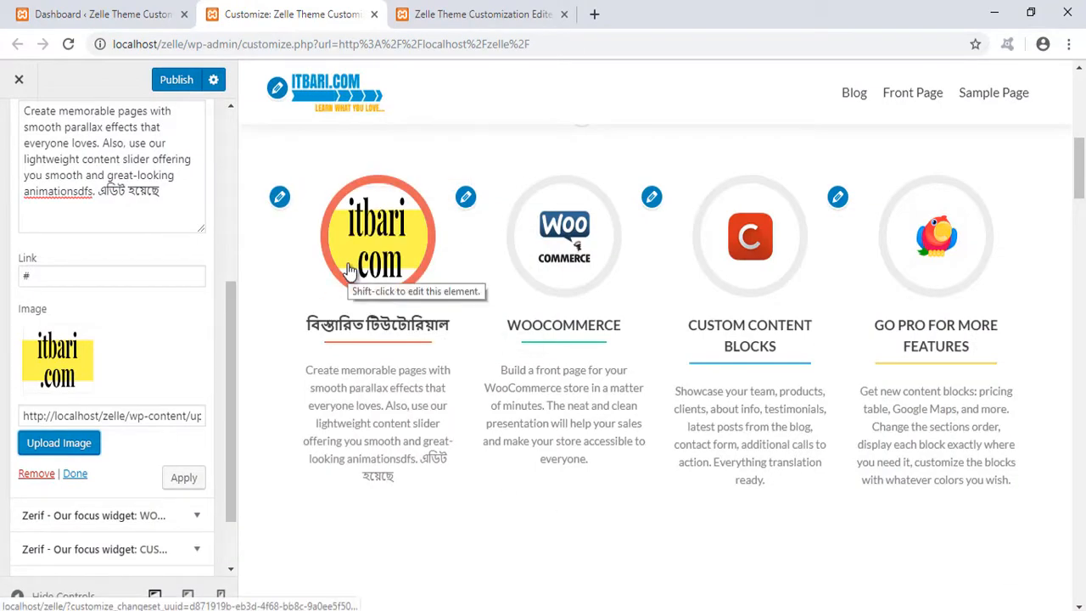
pyautogui.moveTo(82, 276); pyautogui.dragTo(2, 285)
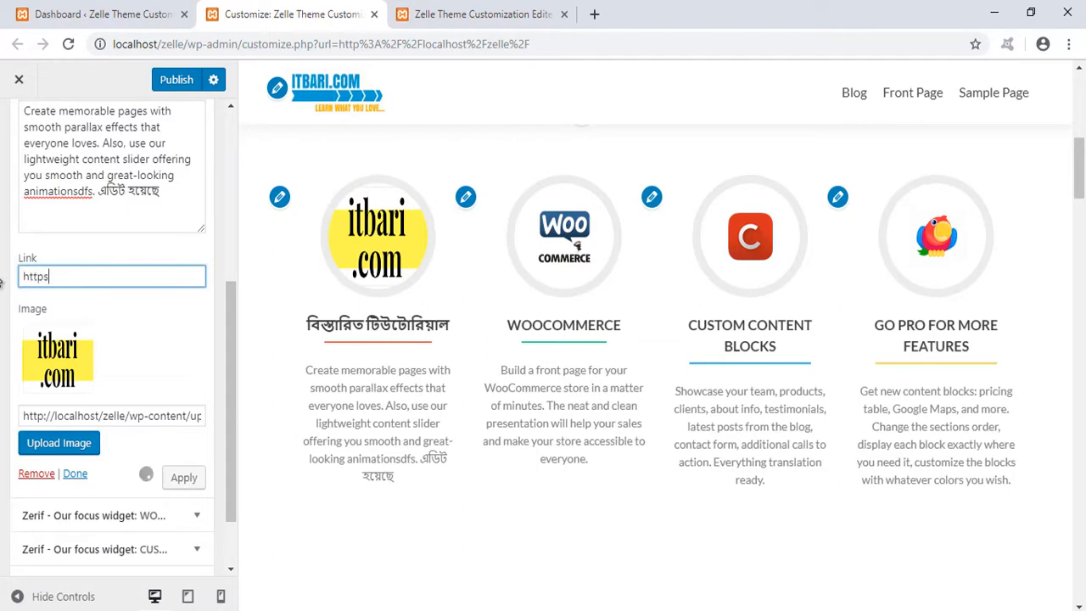
pyautogui.write('https://itbari.com')
pyautogui.scroll(1, 30, 264)
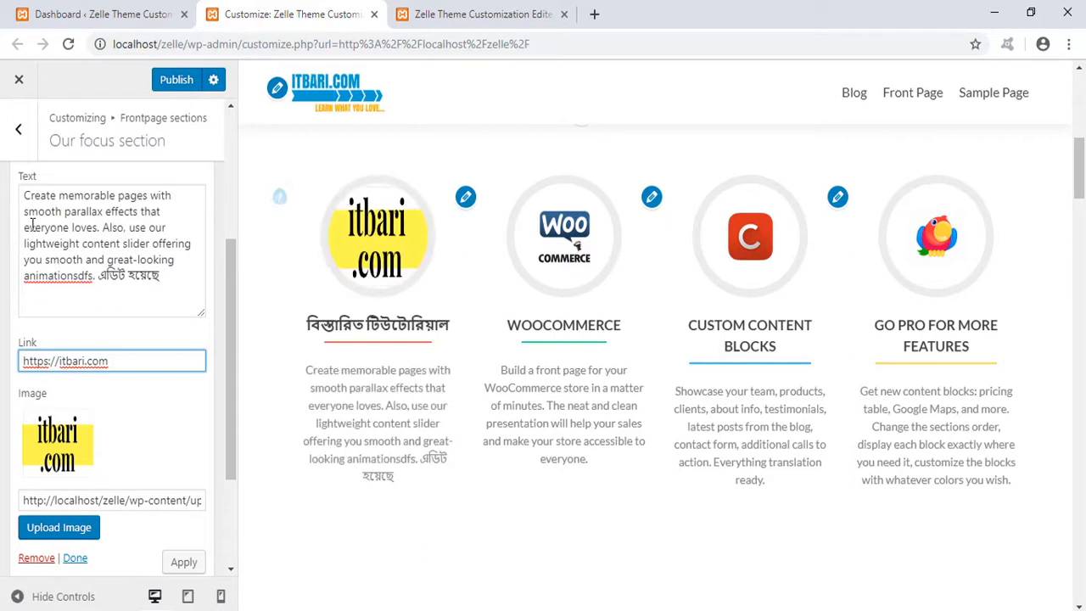
pyautogui.moveTo(6, 177); pyautogui.dragTo(195, 315)
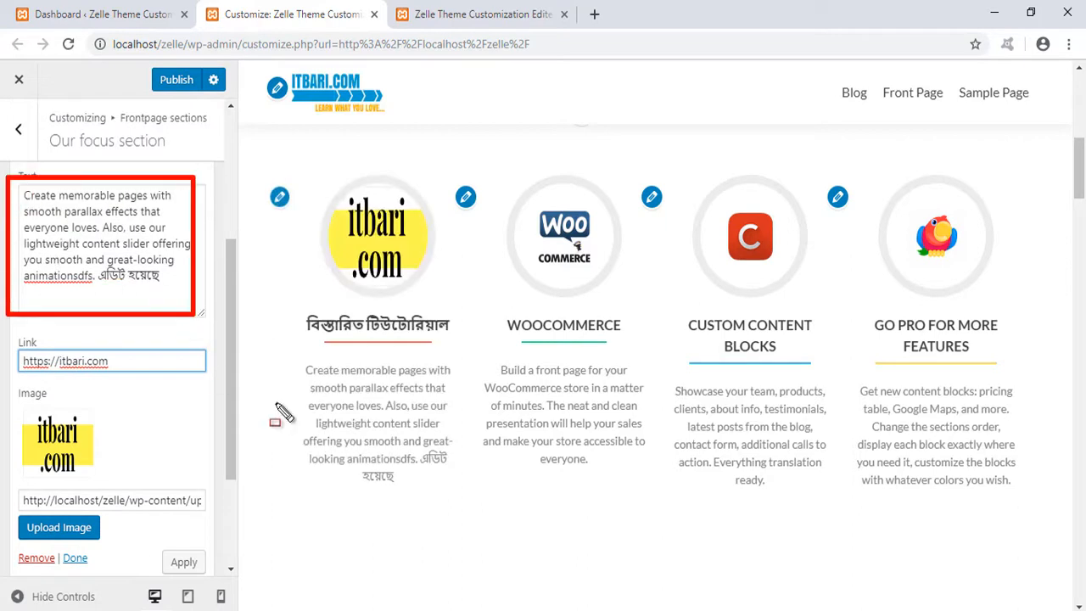
pyautogui.moveTo(278, 342); pyautogui.dragTo(452, 526)
pyautogui.press('Escape')
# - Add the HTML link <a href="#">লিঙ্ক দেয়া যাচ্ছে</a> at the end of the first focus widget's text
pyautogui.click(180, 267)
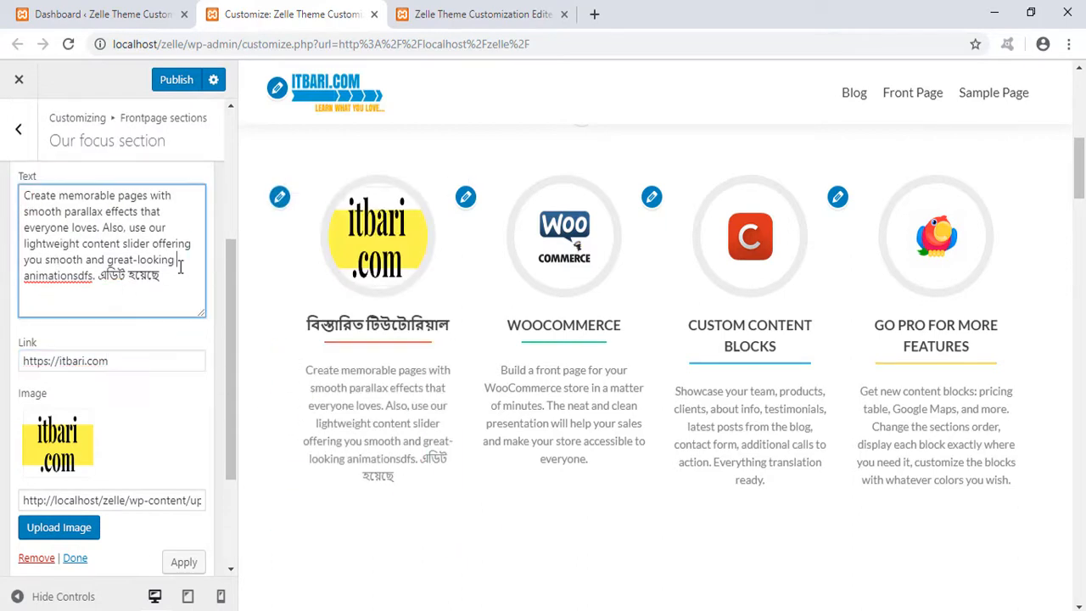
pyautogui.write('<a href=""><')
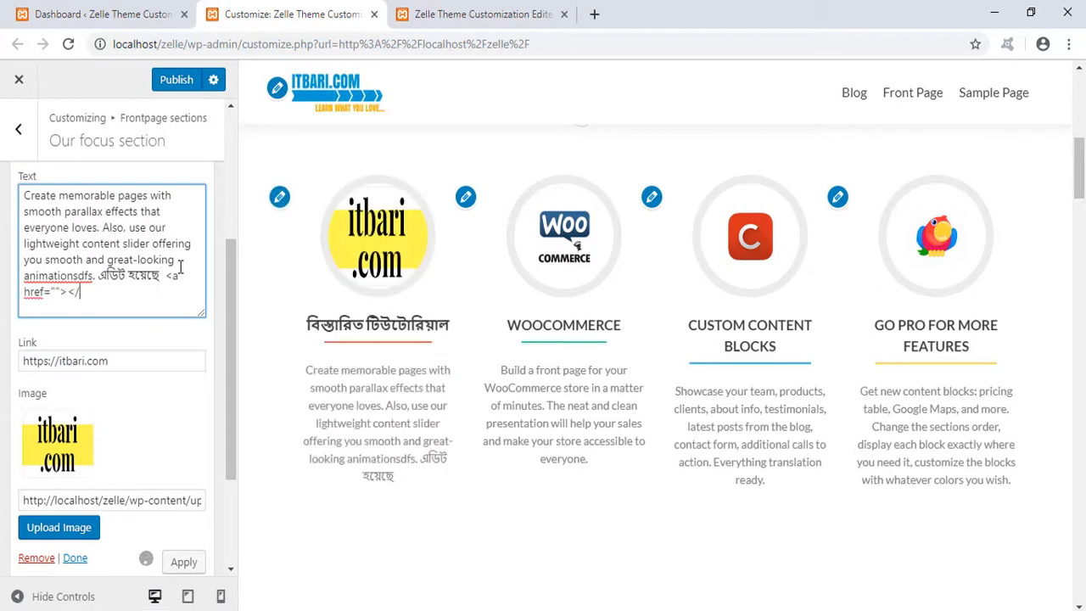
pyautogui.write('/a>')
pyautogui.write('>')
pyautogui.press('Left')
pyautogui.press('Left')
pyautogui.write('লিঙ্ক দেয়া য')
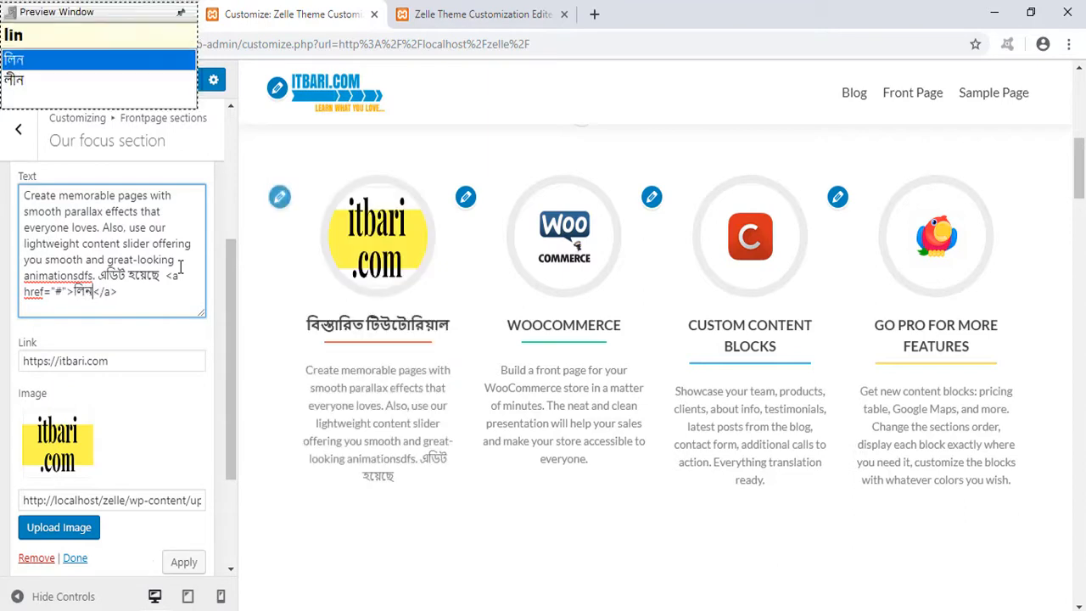
pyautogui.write('াচ্ছে')
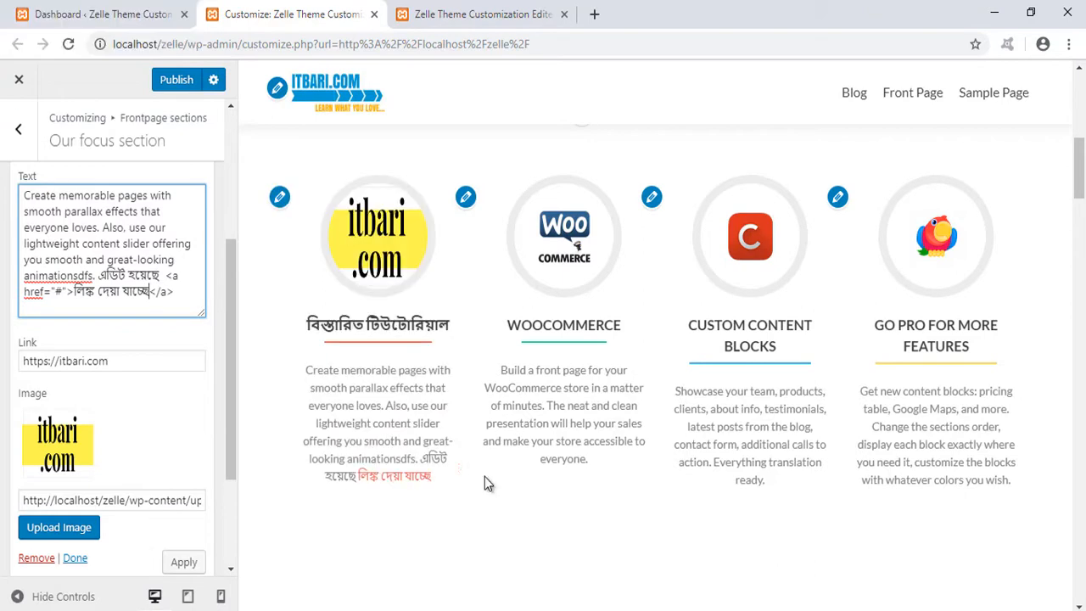
# - Review the edited focus section in the preview and expand the WooCommerce focus widget's settings
pyautogui.scroll(-1, 424, 483)
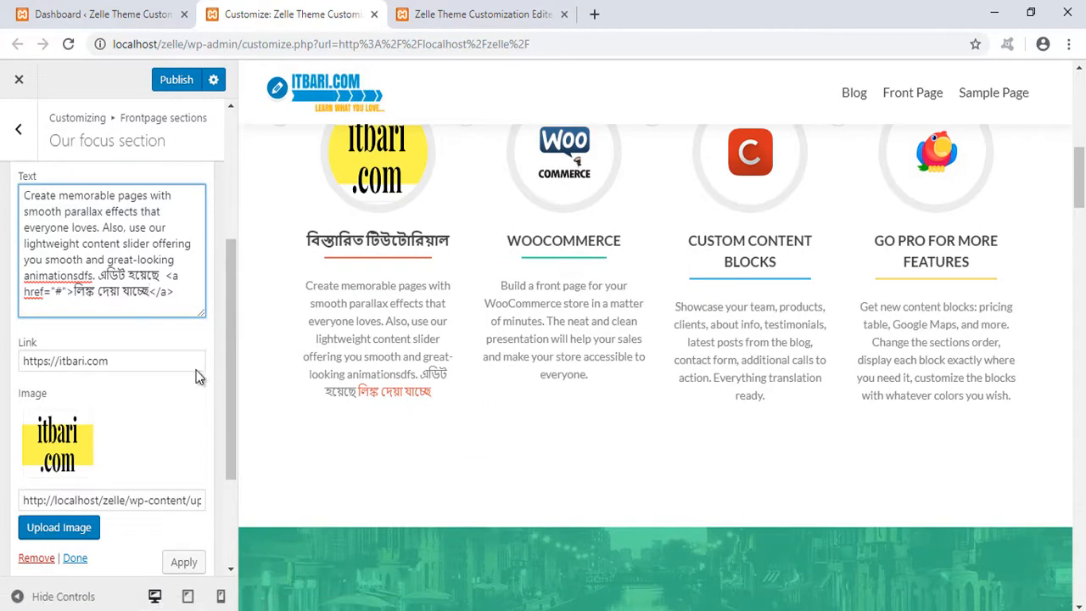
pyautogui.scroll(-3, 121, 444)
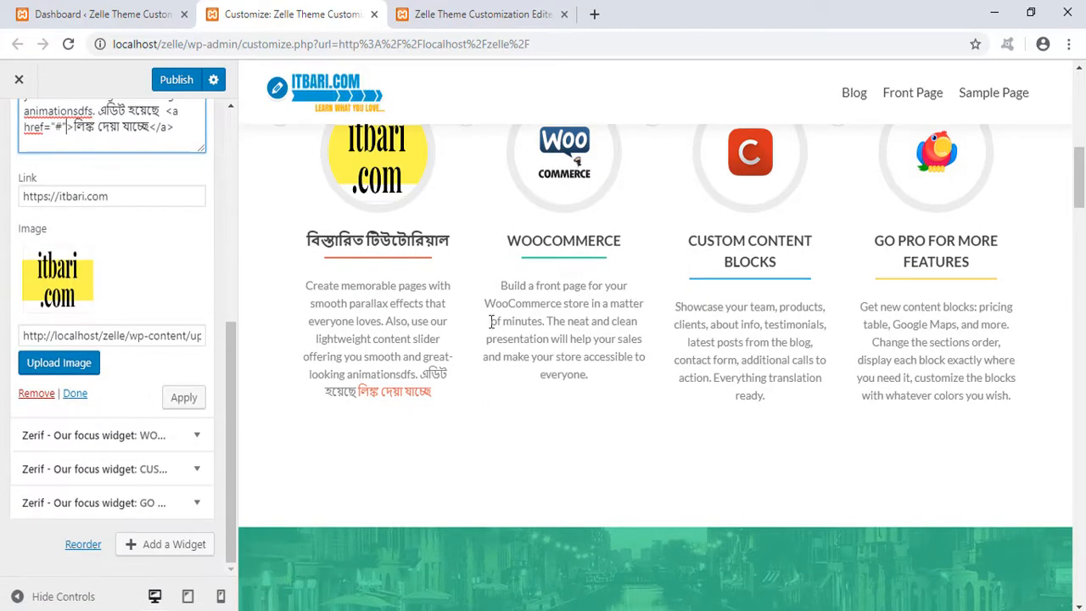
pyautogui.scroll(2, 461, 290)
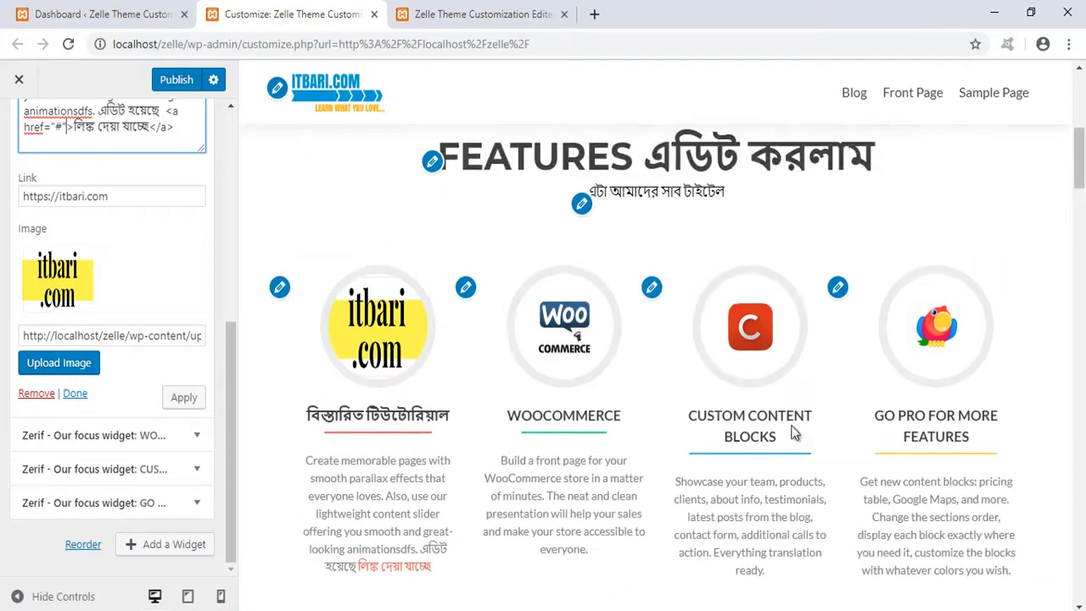
pyautogui.scroll(-2, 789, 416)
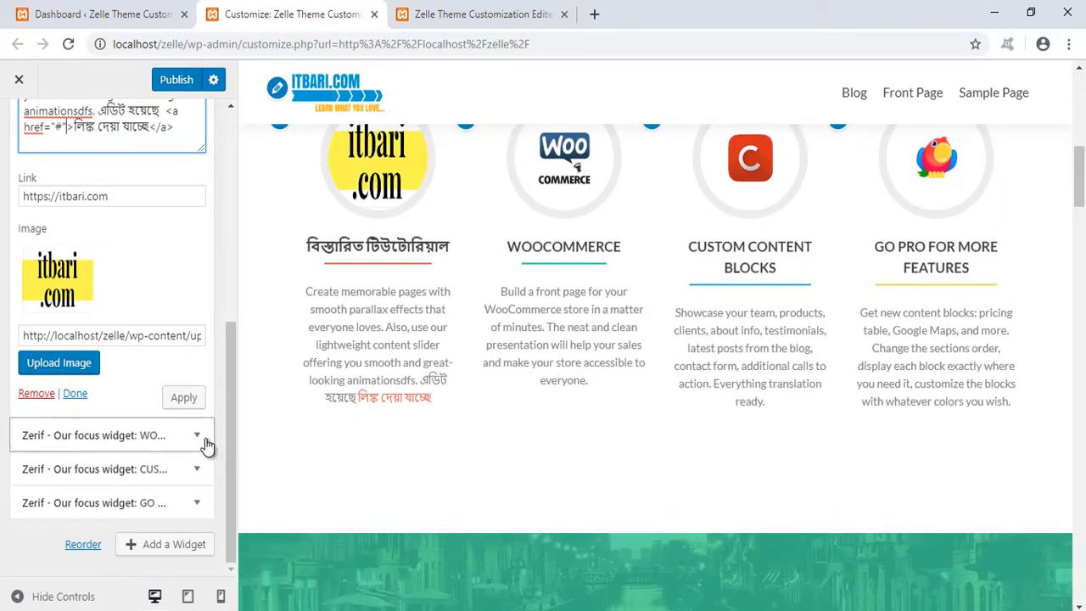
pyautogui.click(203, 441)
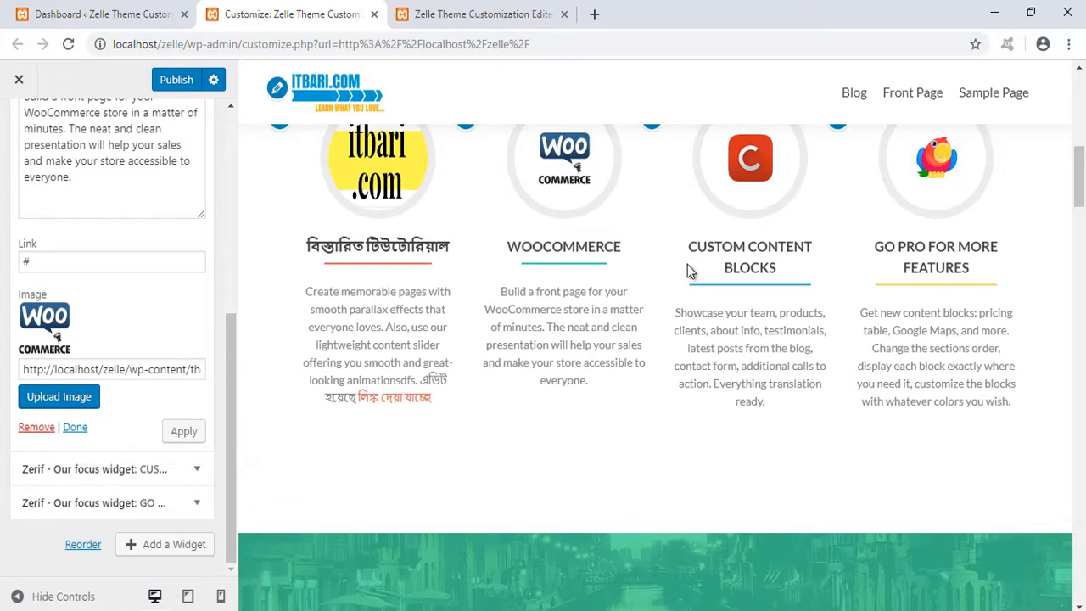
# - Add a Zerif - Our focus widget to the section and title it আমাদের ফোকাস
pyautogui.click(157, 546)
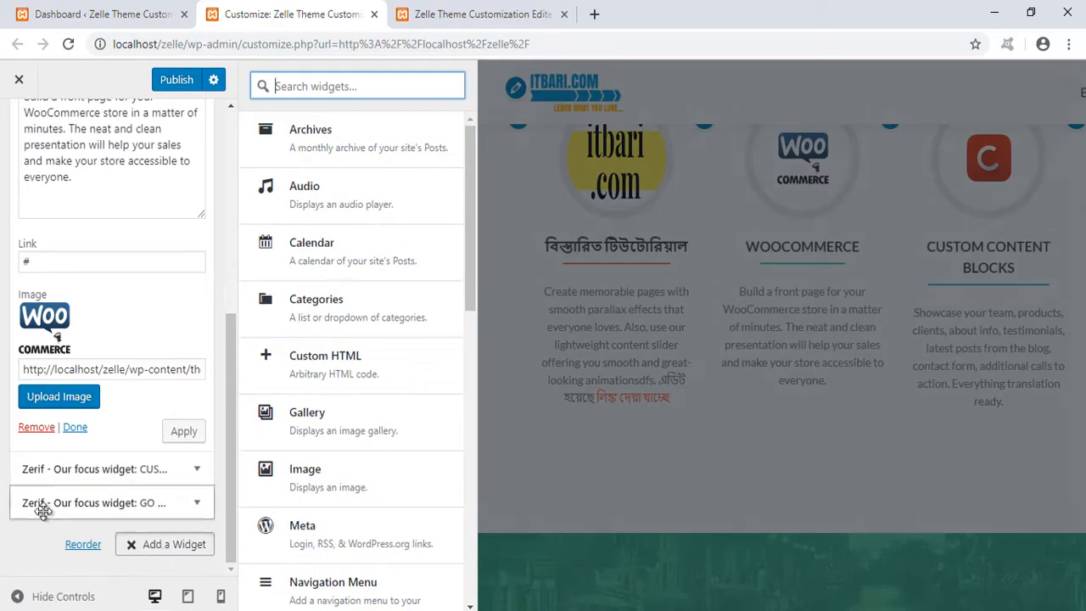
pyautogui.scroll(-10, 381, 492)
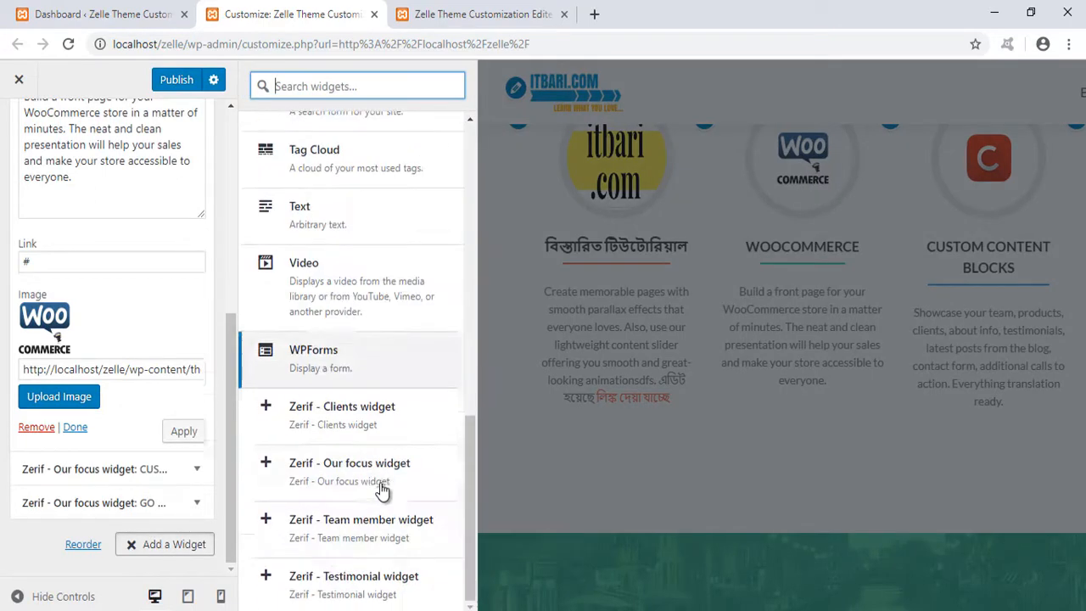
pyautogui.click(378, 479)
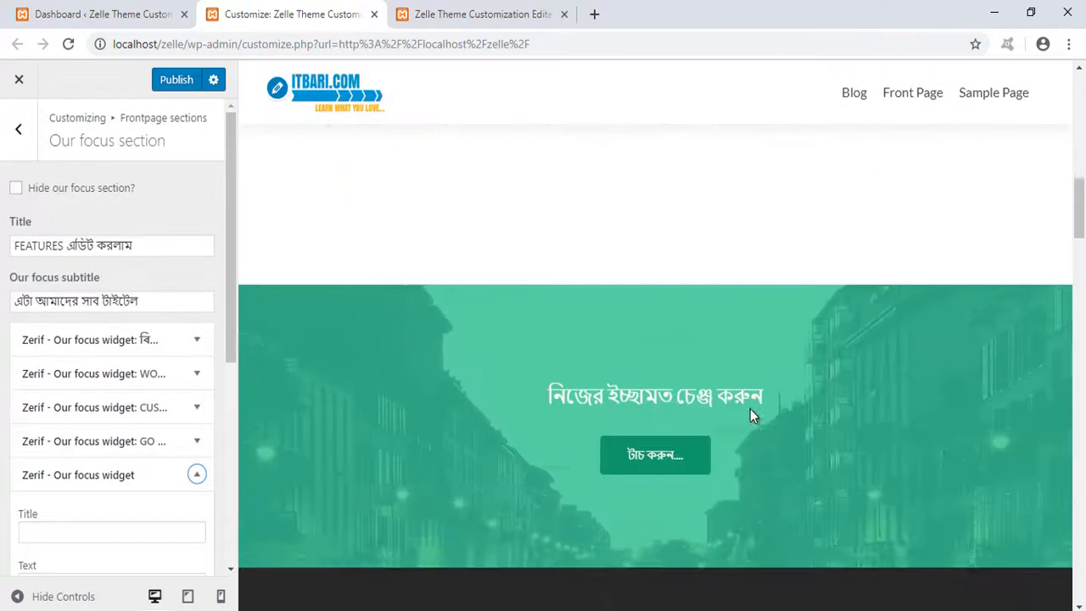
pyautogui.scroll(-2, 75, 522)
pyautogui.click(97, 361)
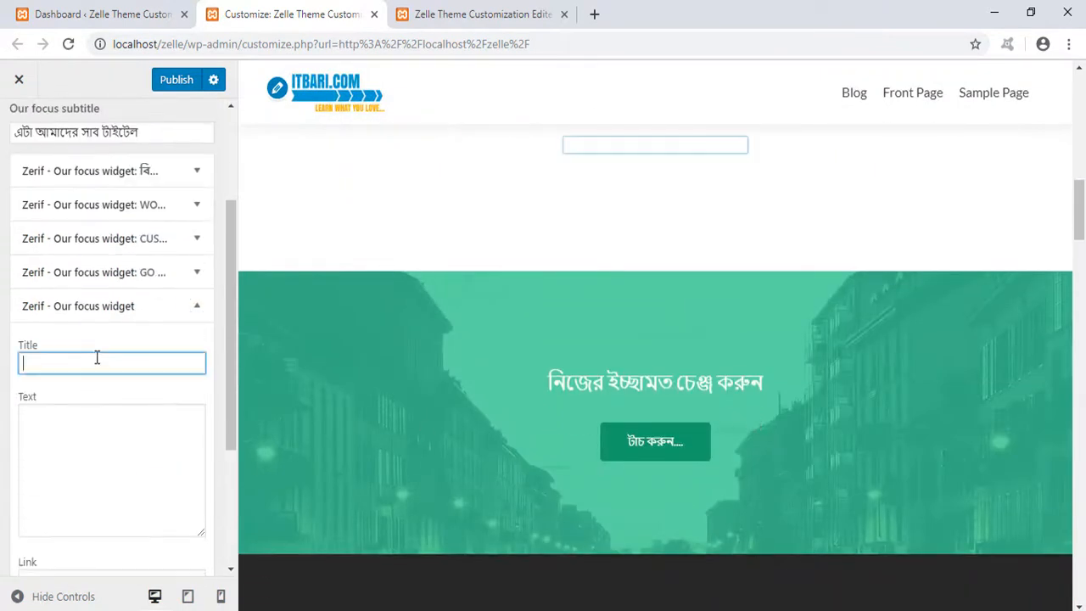
pyautogui.write('আমাদের ফোকাশ')
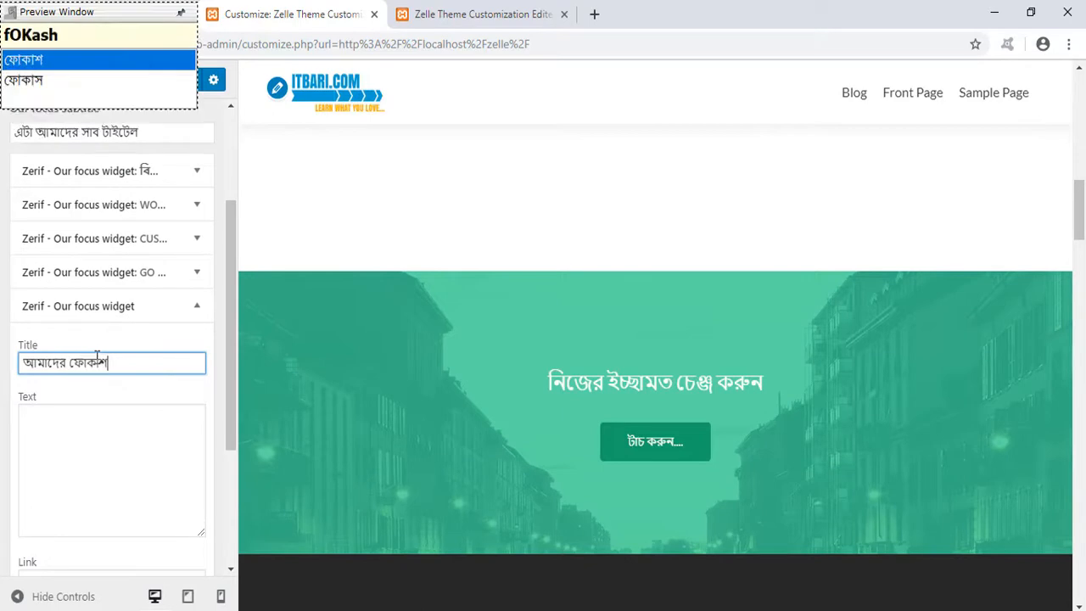
pyautogui.press('Down')
# - Enter ডামি টেক্সট as the new focus widget's text
pyautogui.click(64, 465)
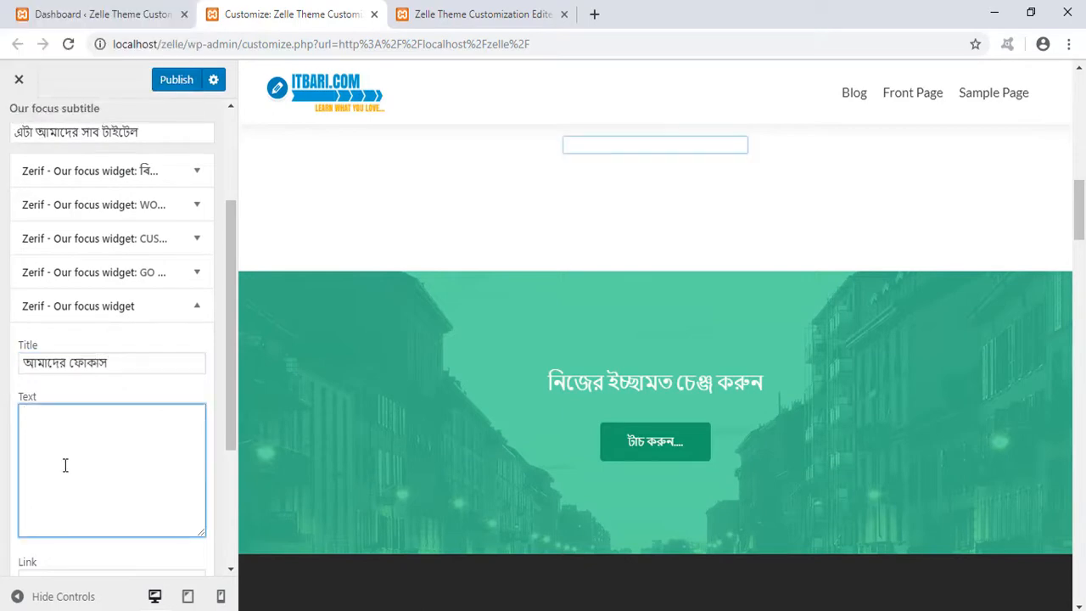
pyautogui.write('দামি')
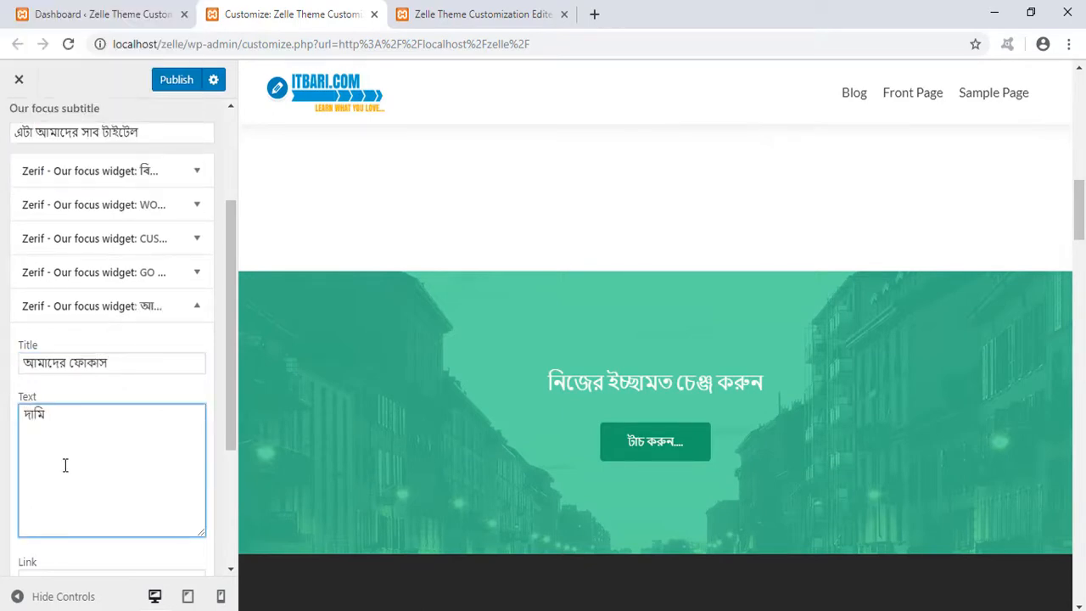
pyautogui.press('BackSpace')
pyautogui.press('BackSpace')
pyautogui.press('BackSpace')
pyautogui.press('BackSpace')
pyautogui.press('BackSpace')
pyautogui.write('ডামি টেক্সট')
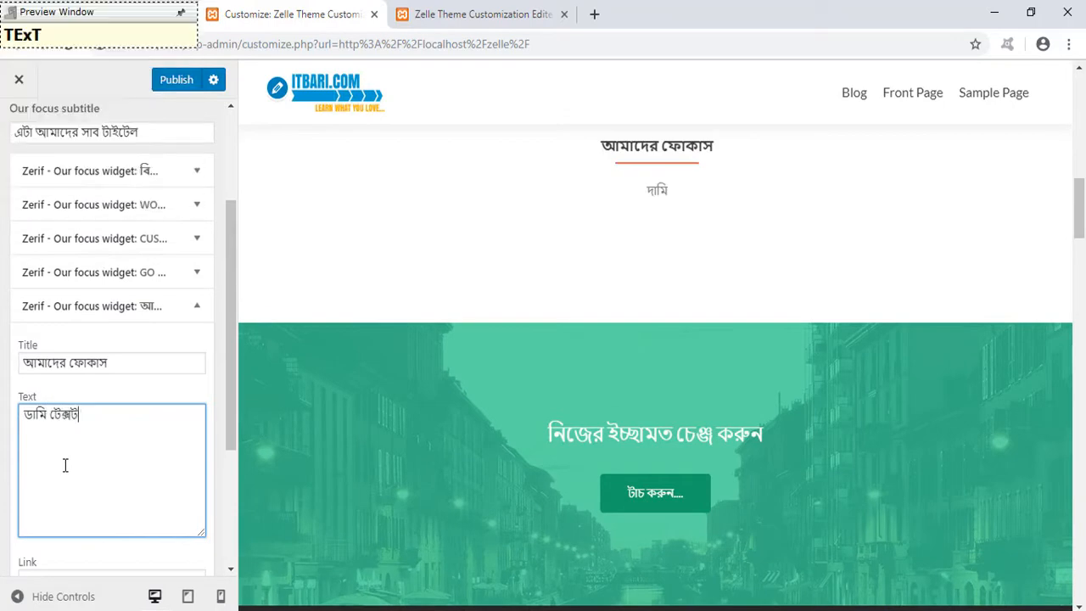
pyautogui.scroll(3, 732, 415)
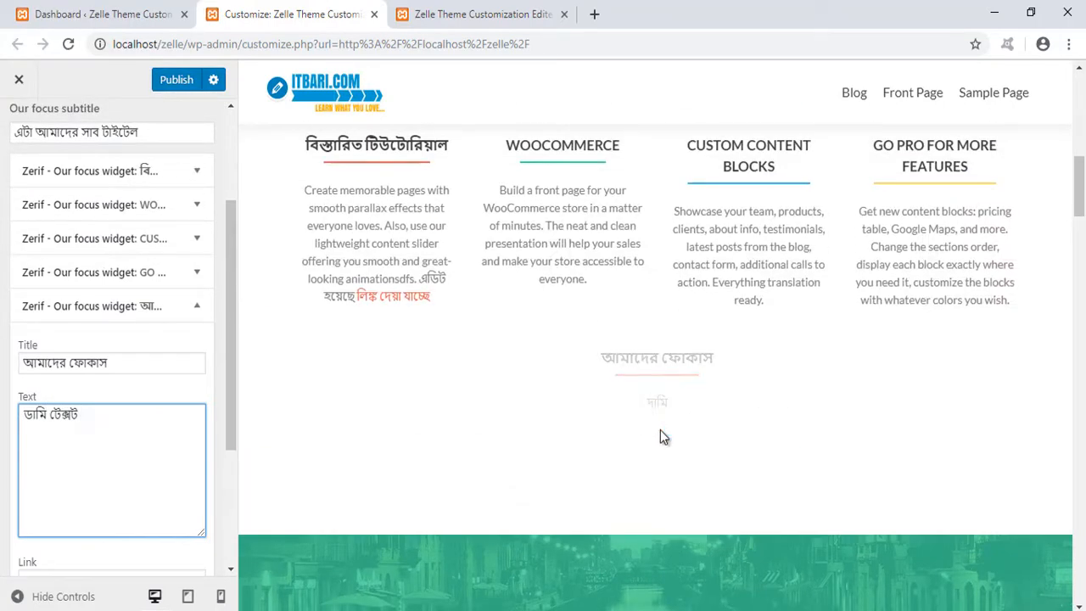
# - Set the new focus widget's link to #
pyautogui.scroll(-1, 684, 371)
pyautogui.scroll(-2, 99, 430)
pyautogui.click(42, 413)
pyautogui.write('#')
# - Insert the first itbari.com image from the media library as the new focus widget's image
pyautogui.click(37, 480)
pyautogui.click(37, 512)
pyautogui.click(358, 291)
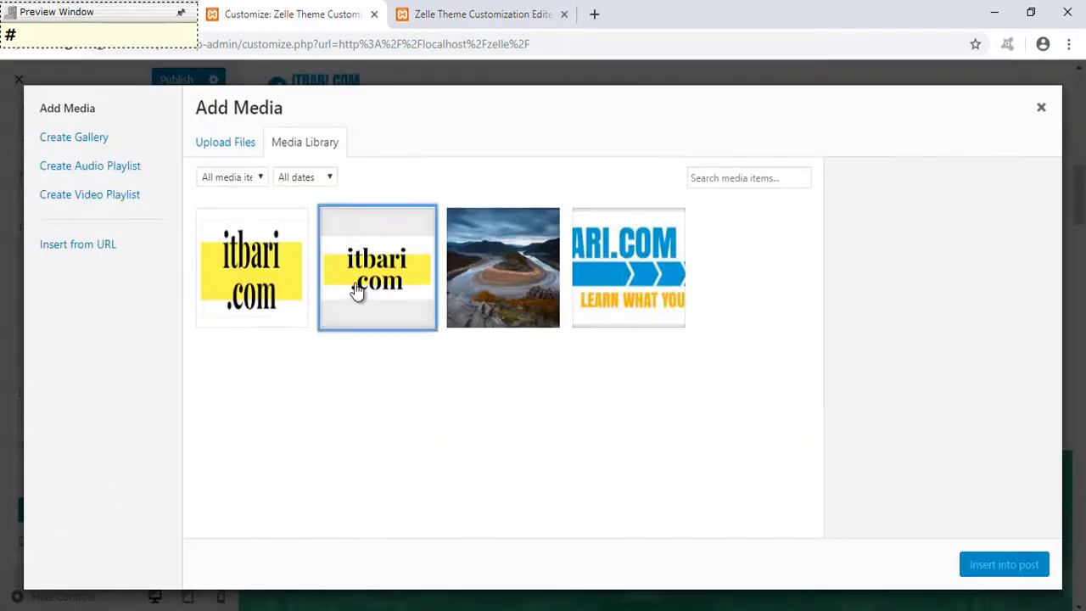
pyautogui.click(670, 307)
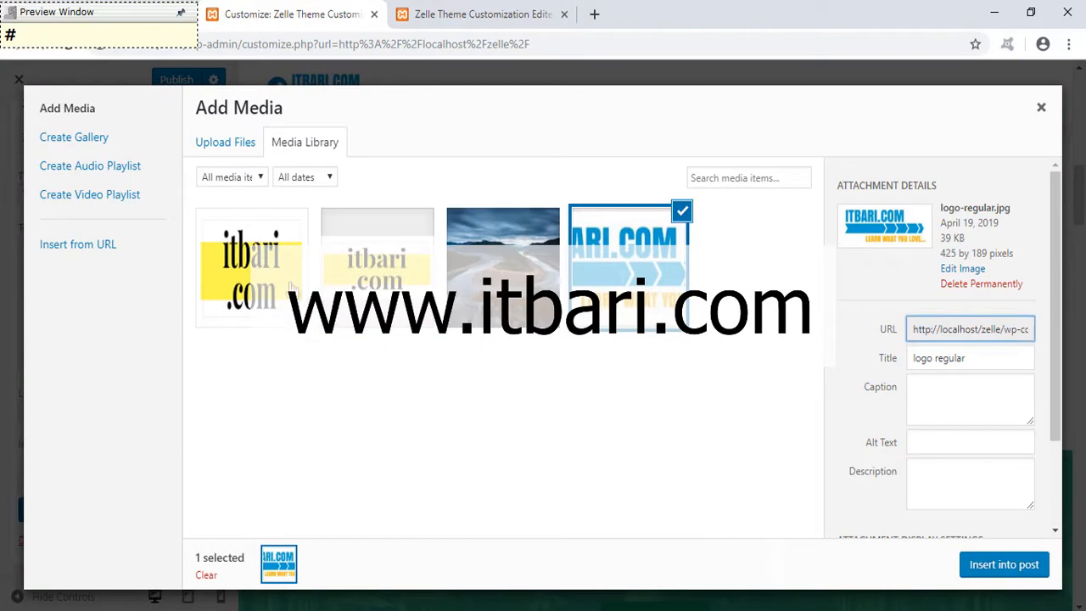
pyautogui.click(302, 293)
pyautogui.click(988, 565)
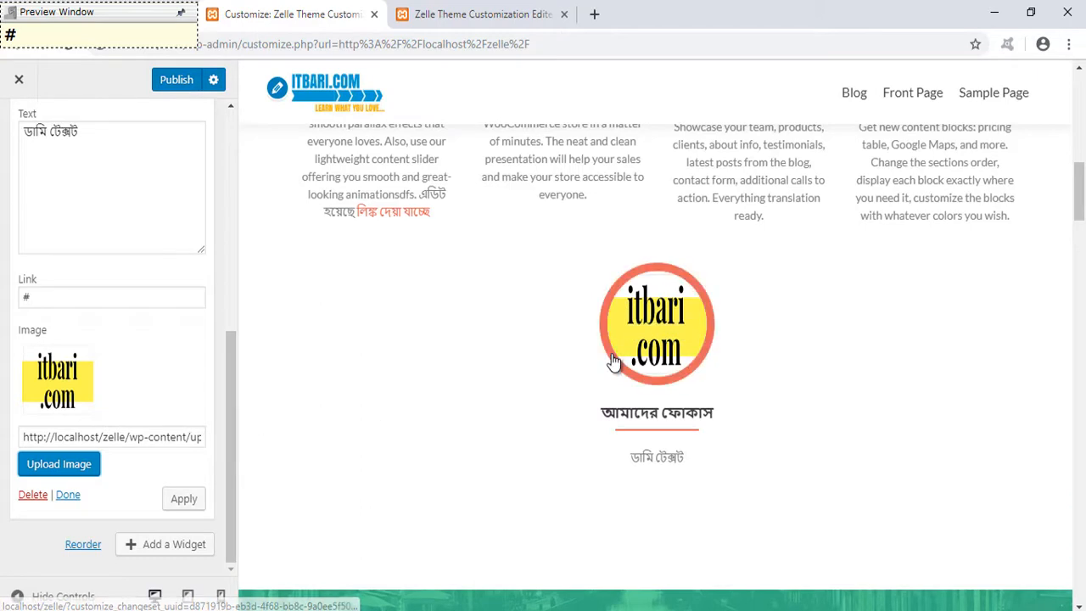
# - Review all the focus widgets in the front page preview and the Our focus section settings
pyautogui.scroll(3, 613, 357)
pyautogui.scroll(2, 612, 353)
pyautogui.scroll(-4, 612, 353)
pyautogui.scroll(1, 673, 506)
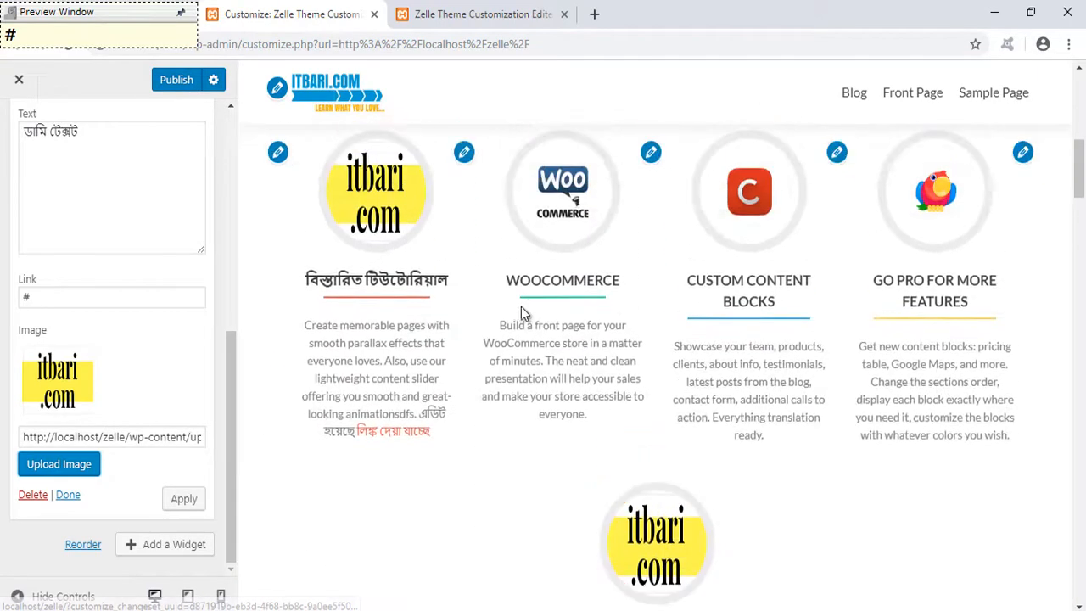
pyautogui.scroll(-1, 550, 483)
pyautogui.scroll(-1, 549, 483)
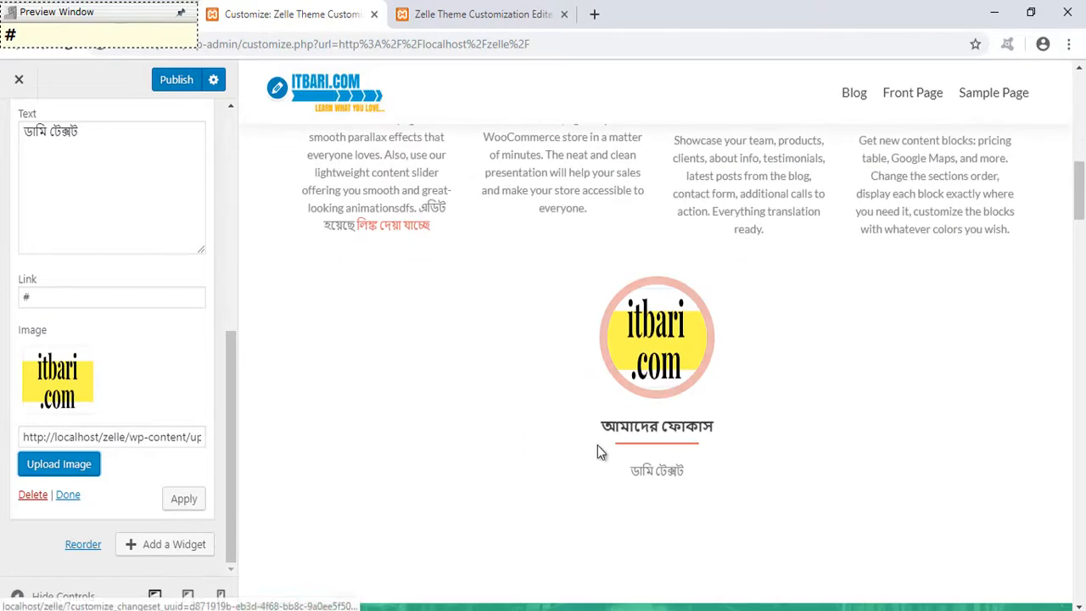
pyautogui.scroll(4, 587, 448)
pyautogui.scroll(5, 68, 365)
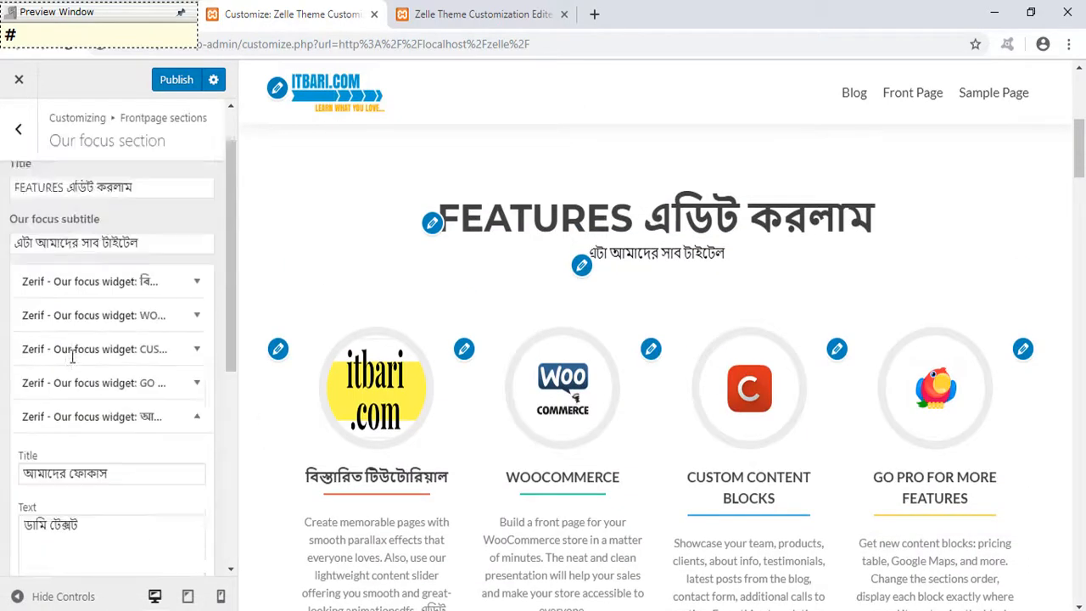
pyautogui.scroll(-4, 103, 291)
pyautogui.scroll(5, 102, 196)
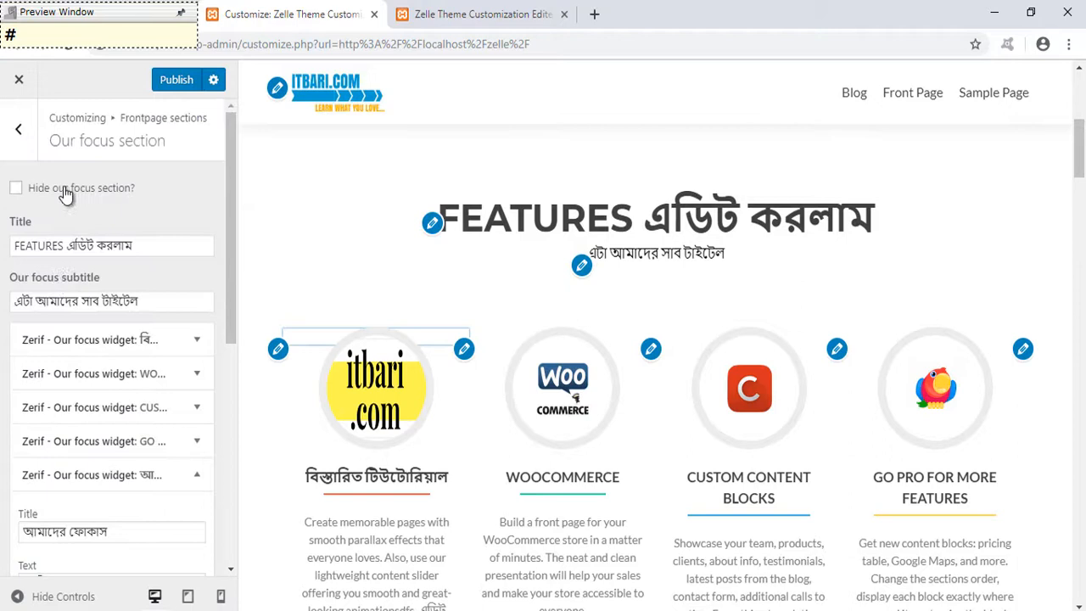
# - Return to the frontpage sections and open the Our team section settings
pyautogui.click(20, 134)
pyautogui.scroll(-2, 127, 551)
pyautogui.scroll(-3, 516, 492)
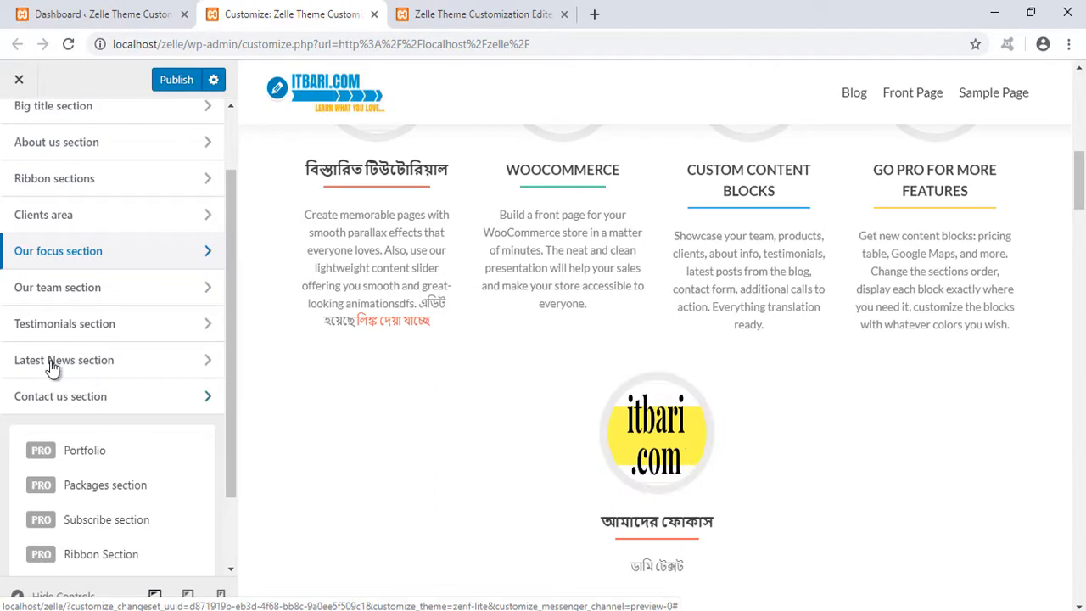
pyautogui.click(208, 293)
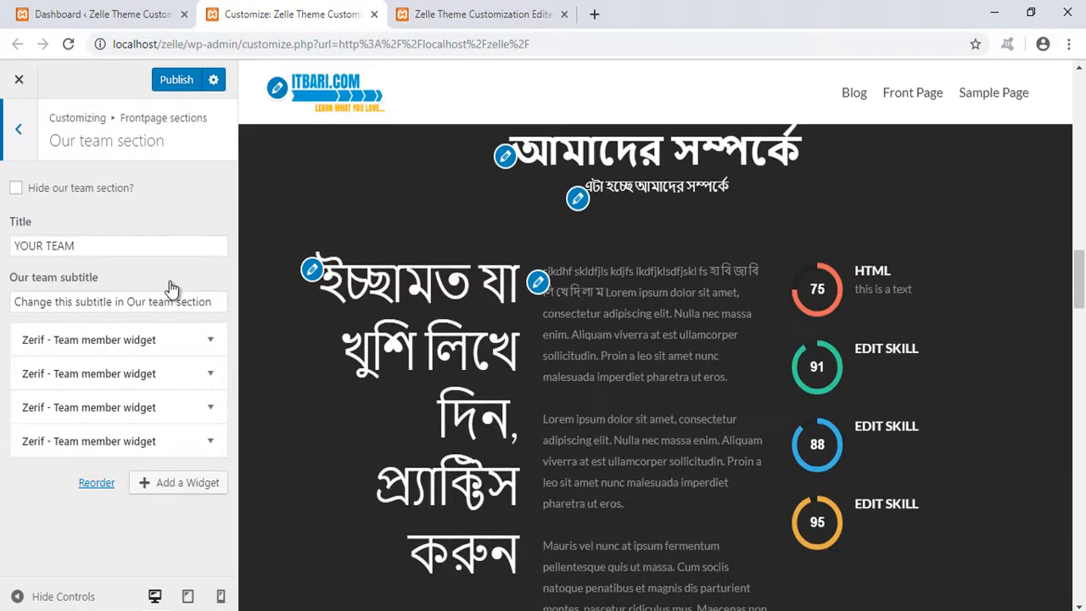
# - Search the page for the team section's title text YOUR TEAM to locate that section in the preview
pyautogui.moveTo(95, 247); pyautogui.dragTo(24, 245)
pyautogui.hotkey('ctrl', 'c')
pyautogui.hotkey('ctrl', 'f')
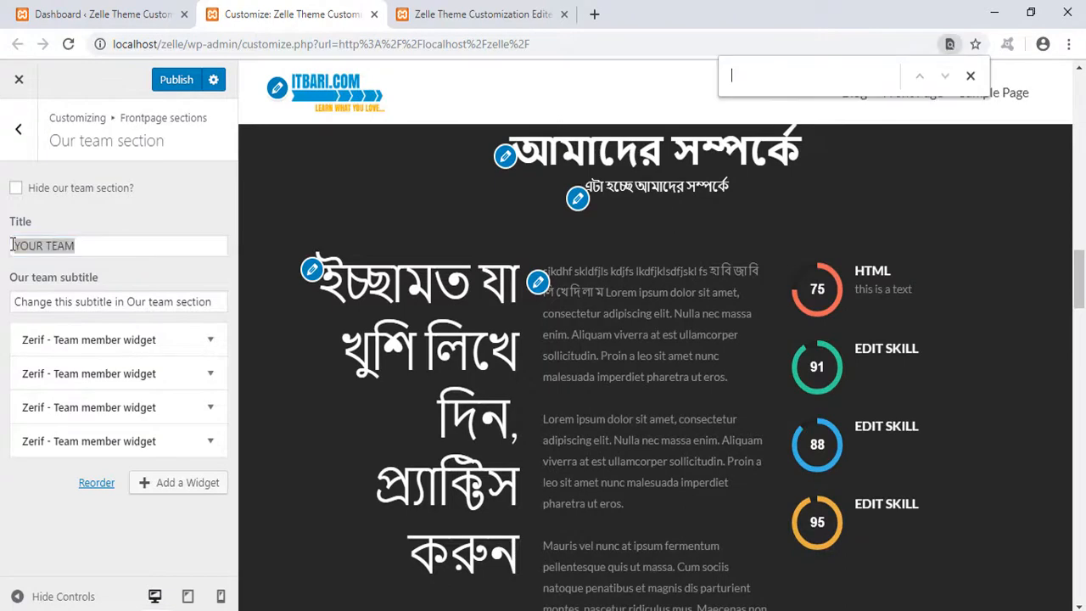
pyautogui.hotkey('ctrl', 'v')
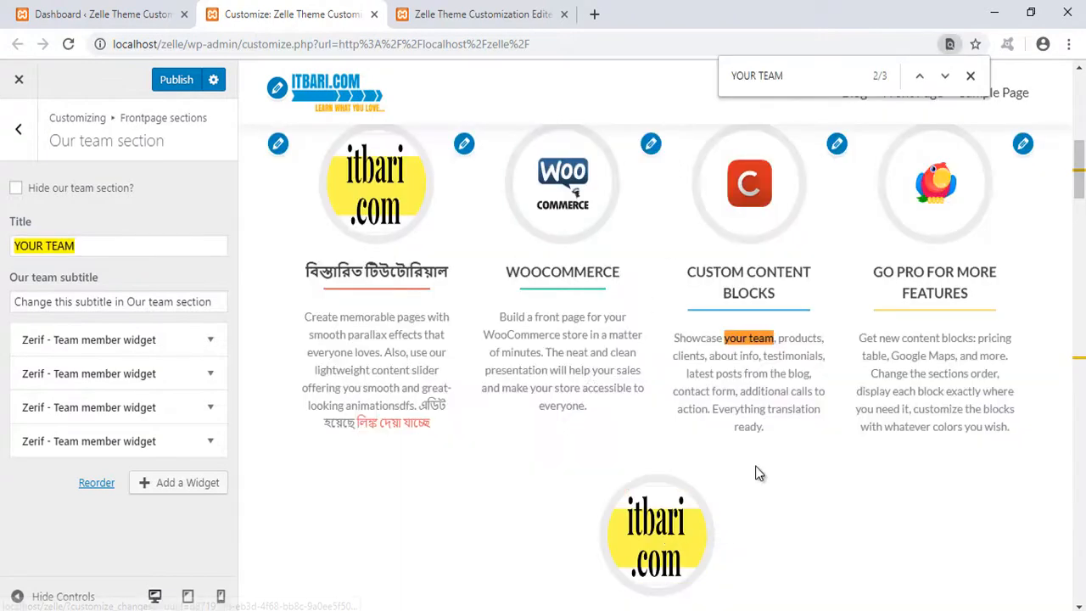
pyautogui.press('Return')
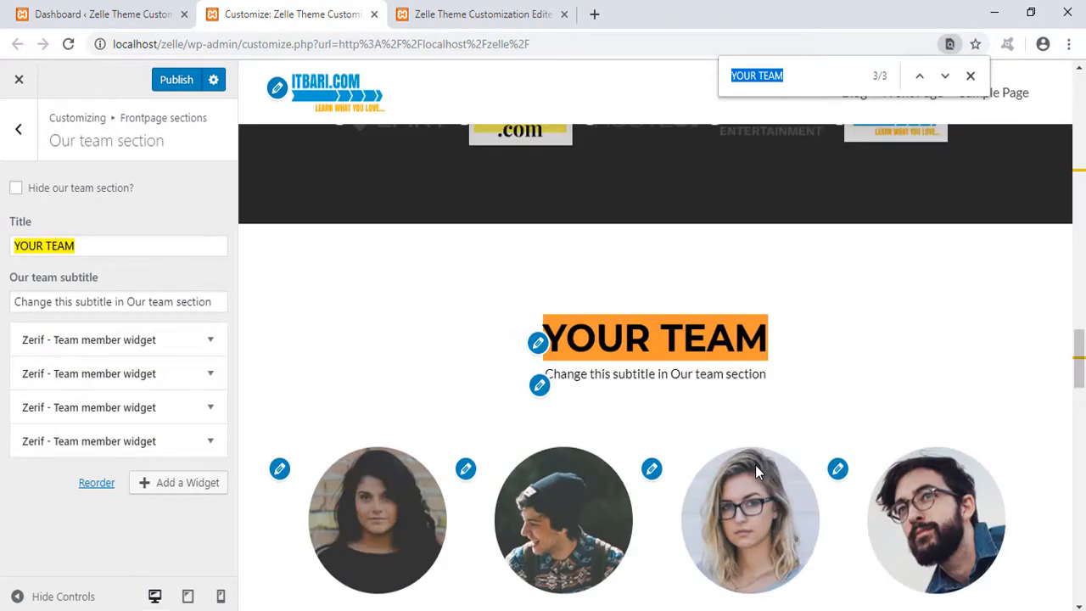
pyautogui.scroll(-1, 755, 466)
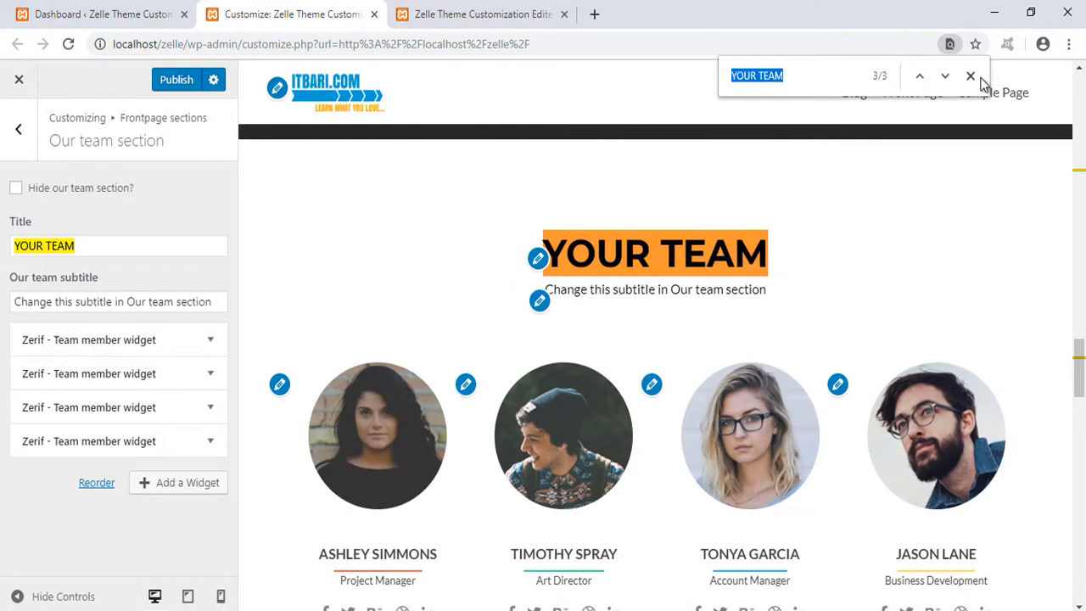
pyautogui.click(971, 77)
# - Change the Our team section's title to আমাদের টিম
pyautogui.tripleClick(199, 255)
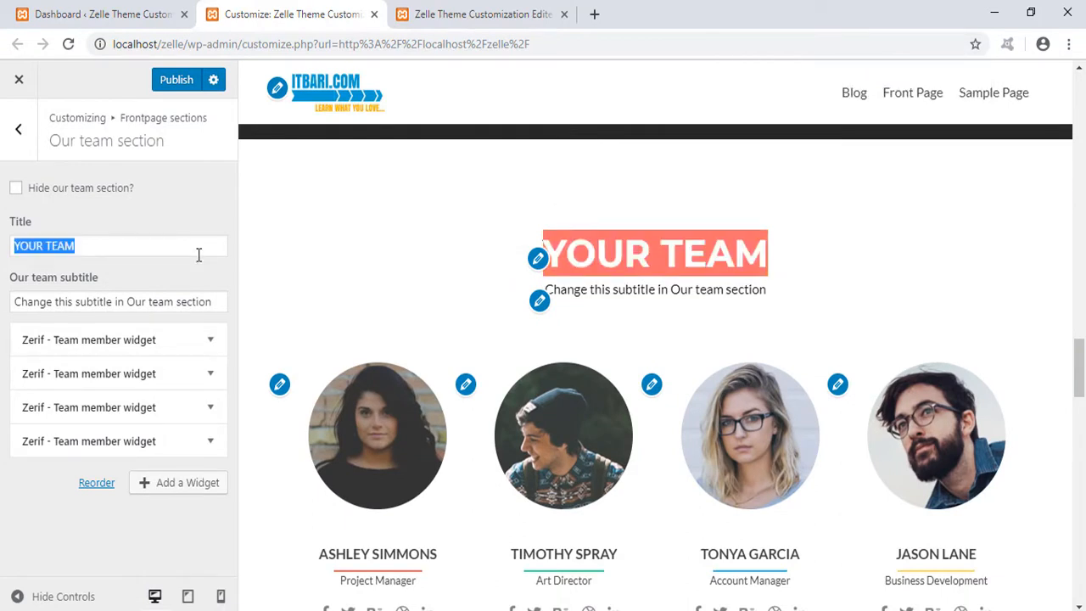
pyautogui.write('amader Tim')
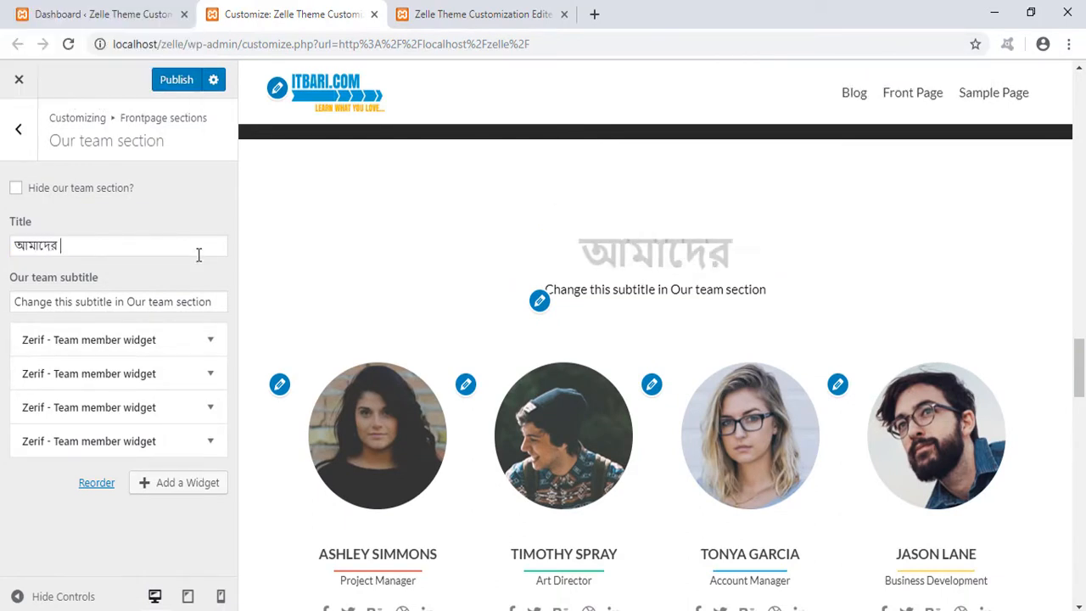
pyautogui.press('space')
pyautogui.doubleClick(160, 302)
pyautogui.scroll(-1, 564, 401)
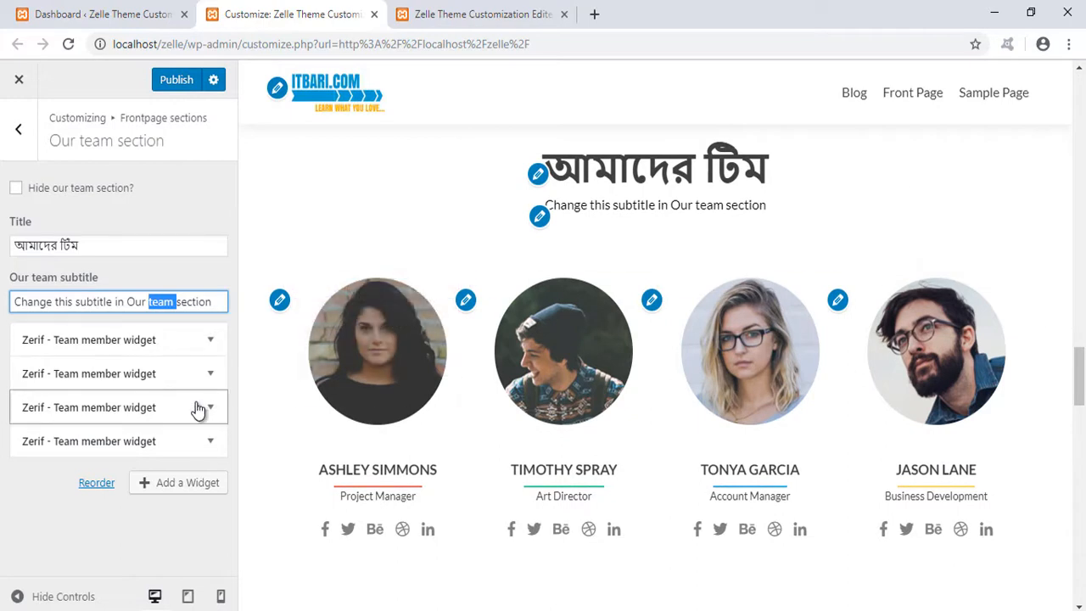
# - Replace the first team member widget's photo with the first itbari.com image from the media library
pyautogui.click(208, 346)
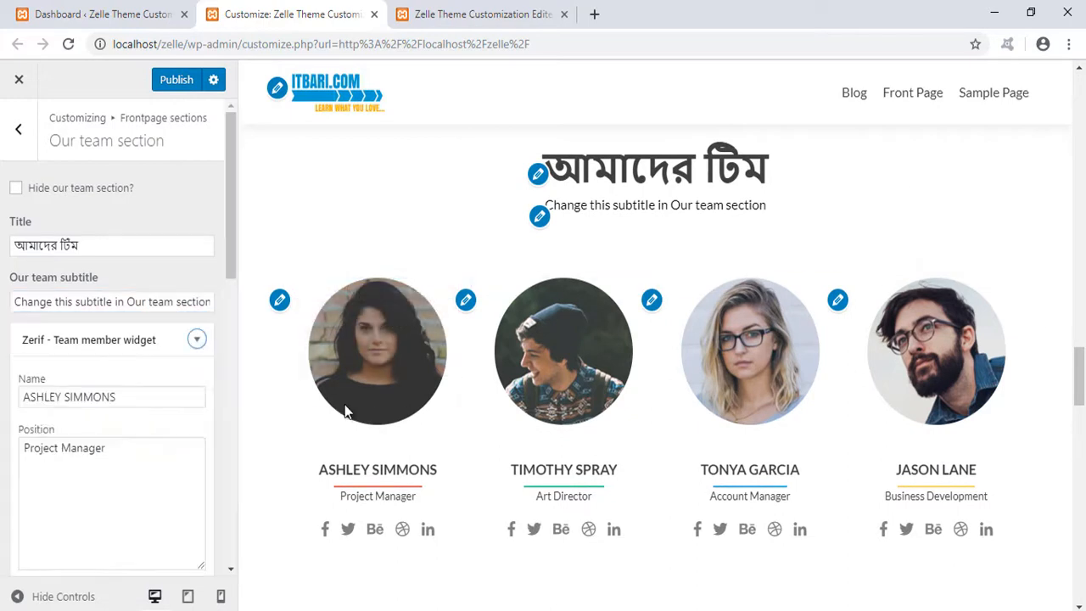
pyautogui.scroll(-2, 97, 458)
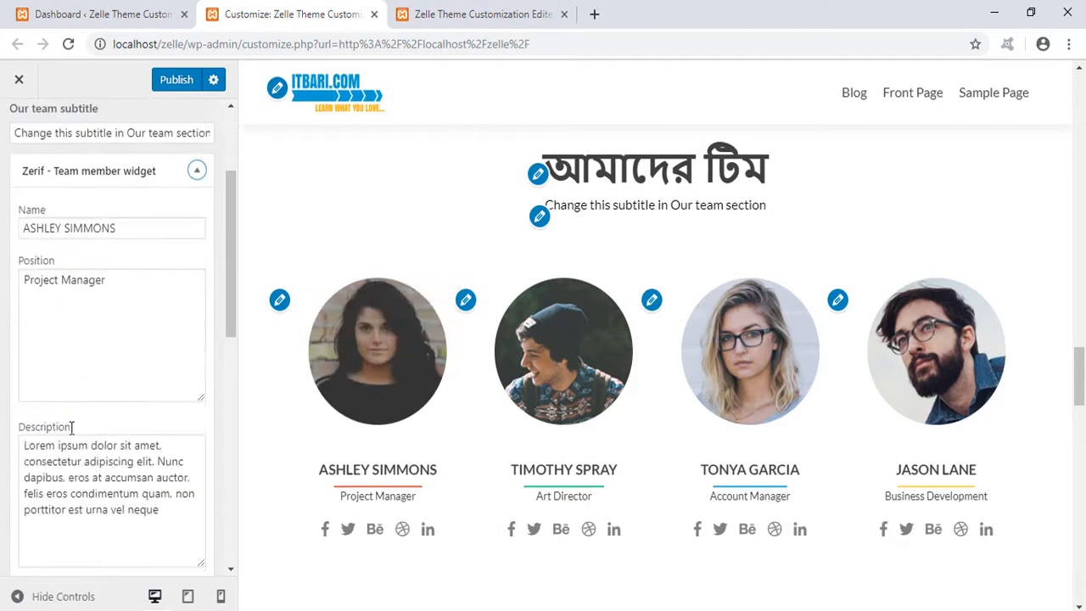
pyautogui.scroll(-5, 84, 365)
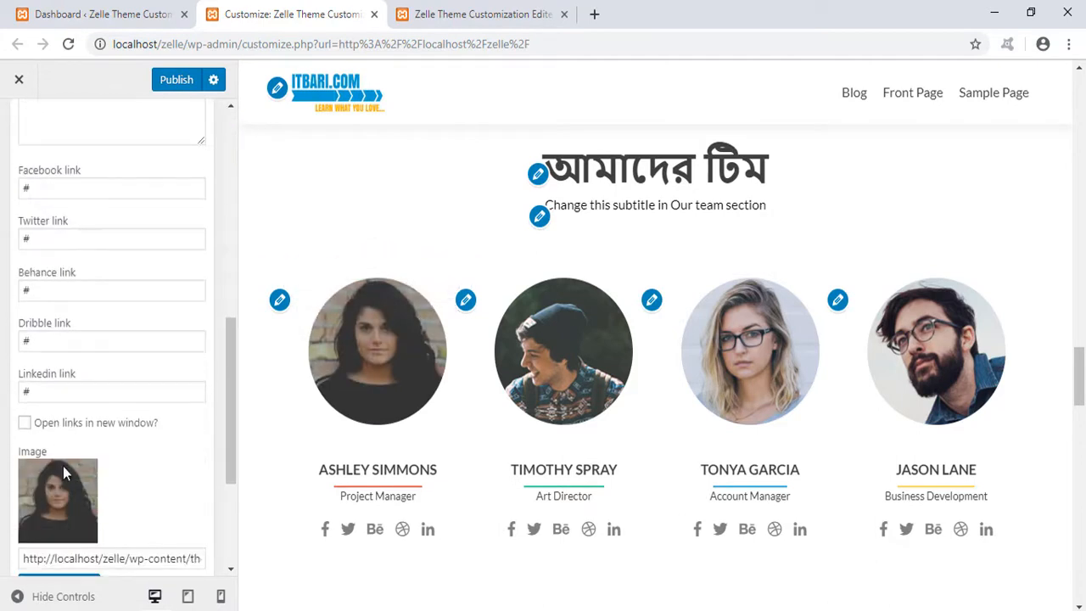
pyautogui.scroll(-2, 63, 465)
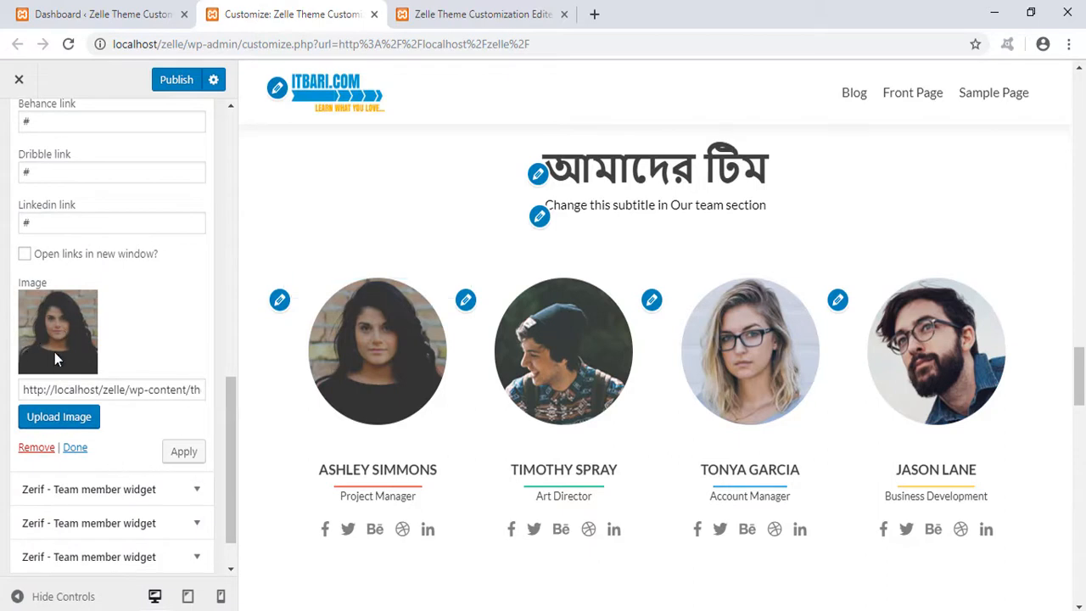
pyautogui.click(47, 419)
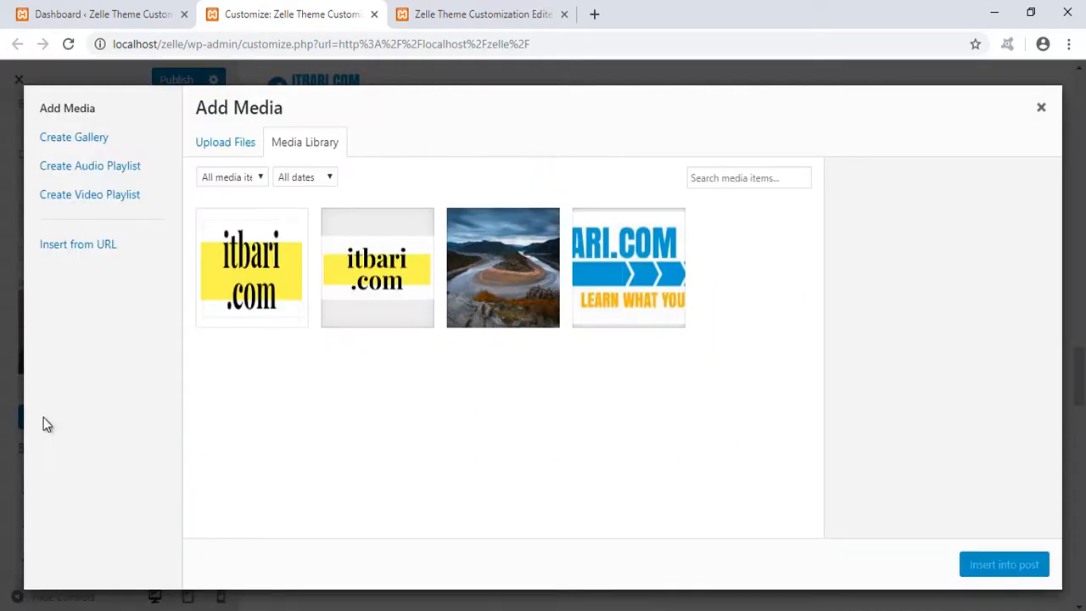
pyautogui.click(233, 314)
pyautogui.click(997, 565)
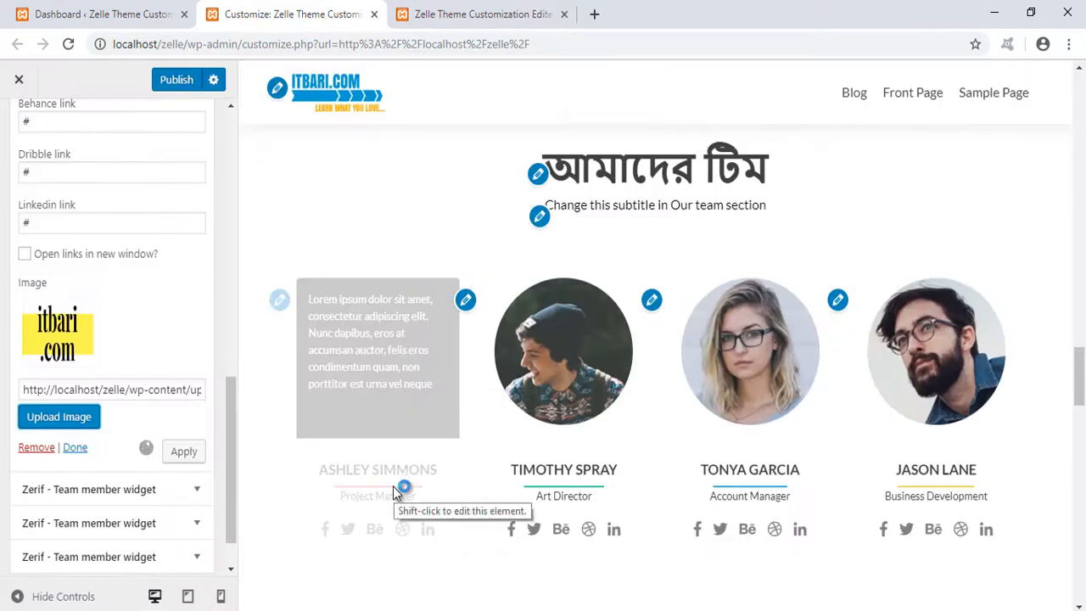
pyautogui.scroll(2, 401, 413)
pyautogui.scroll(-3, 454, 423)
# - Replace the third team member widget's photo with the first itbari.com image from the media library
pyautogui.click(837, 241)
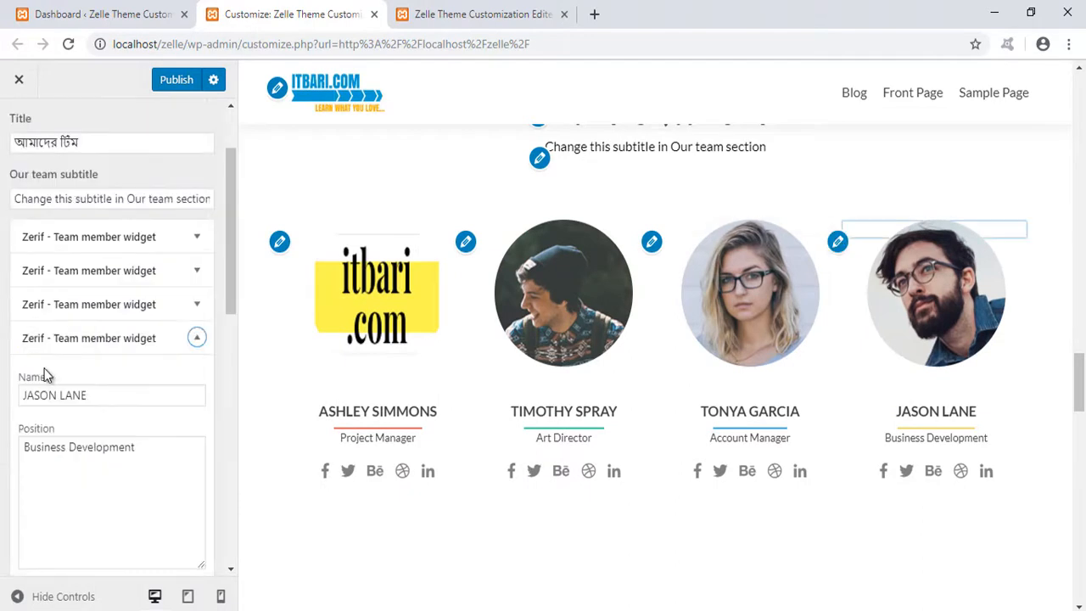
pyautogui.click(197, 303)
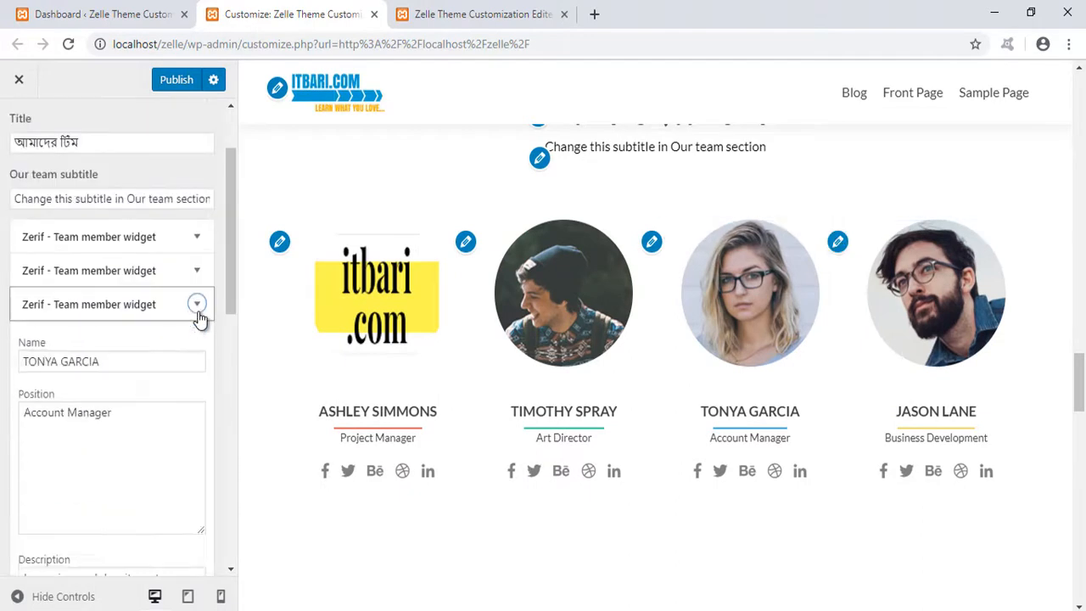
pyautogui.scroll(-6, 78, 432)
pyautogui.click(56, 432)
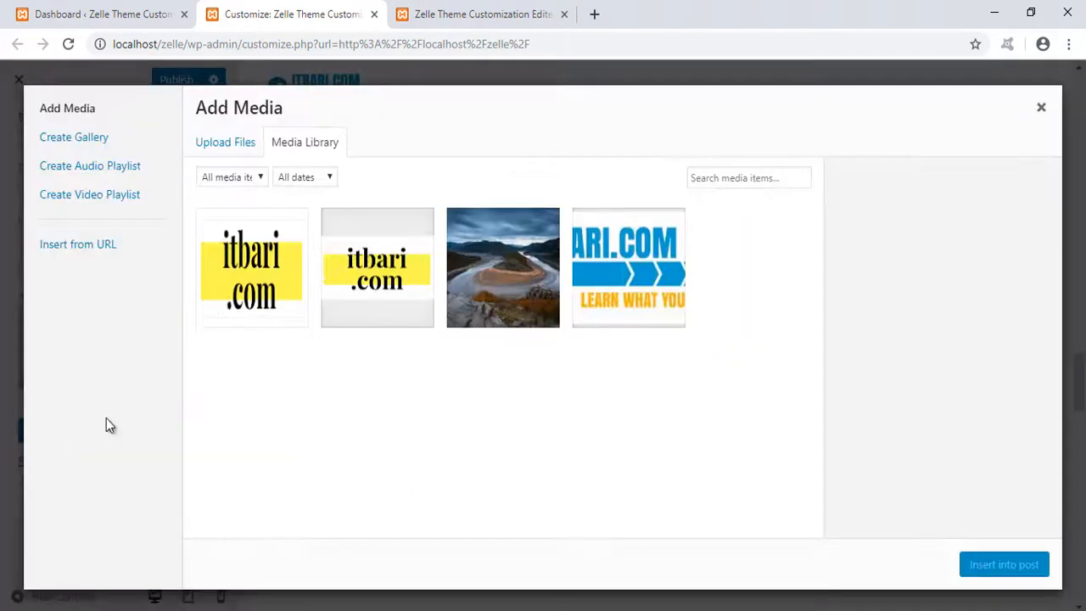
pyautogui.click(297, 264)
pyautogui.click(1001, 564)
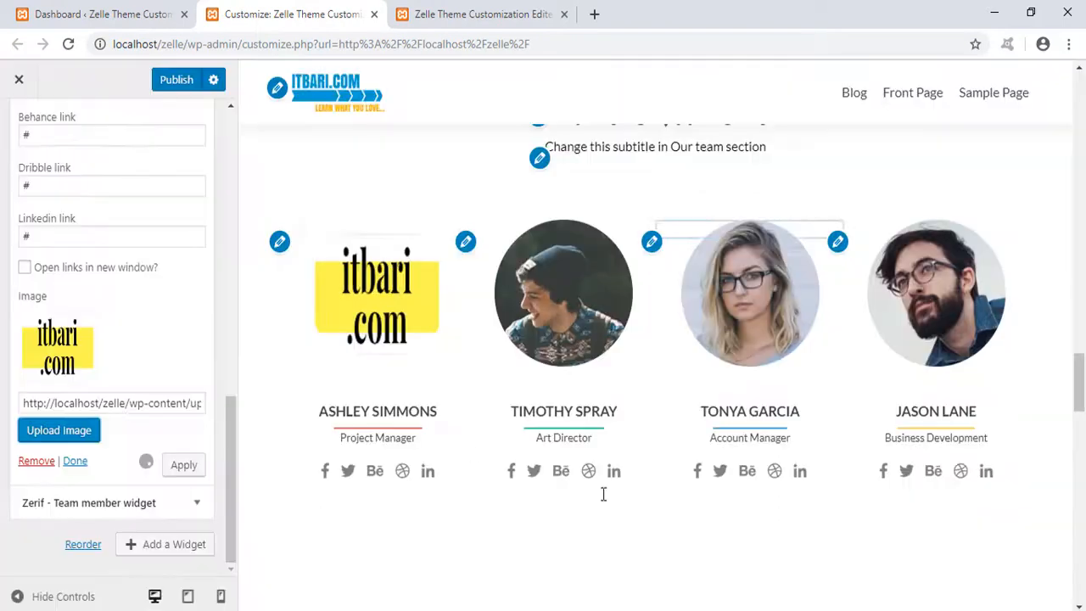
# - Set the first team member widget's name to মেম্বারের নাম and its position to CEO
pyautogui.scroll(10, 201, 382)
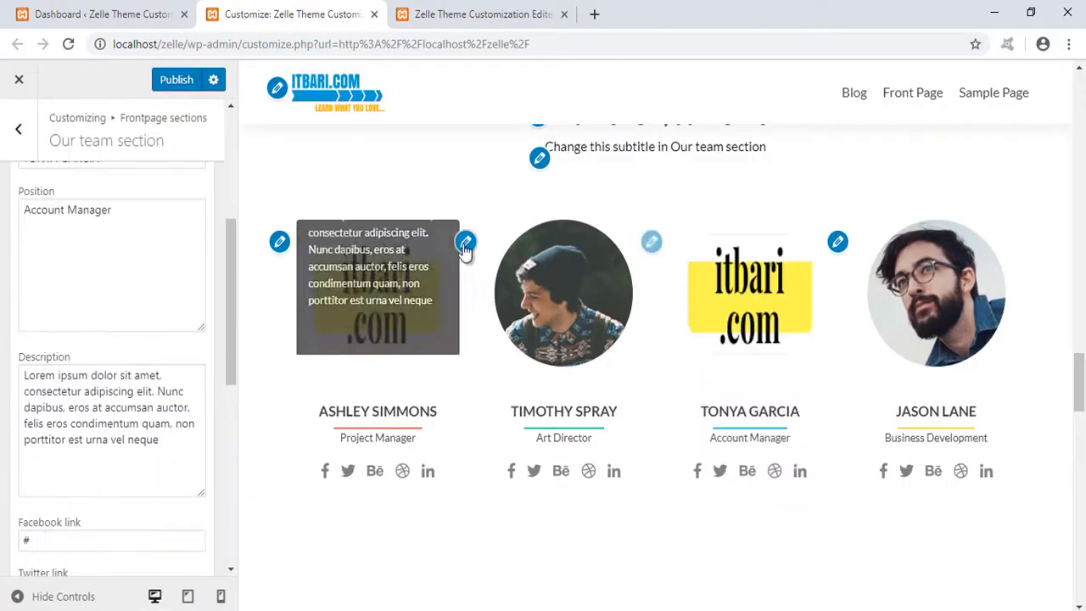
pyautogui.click(279, 244)
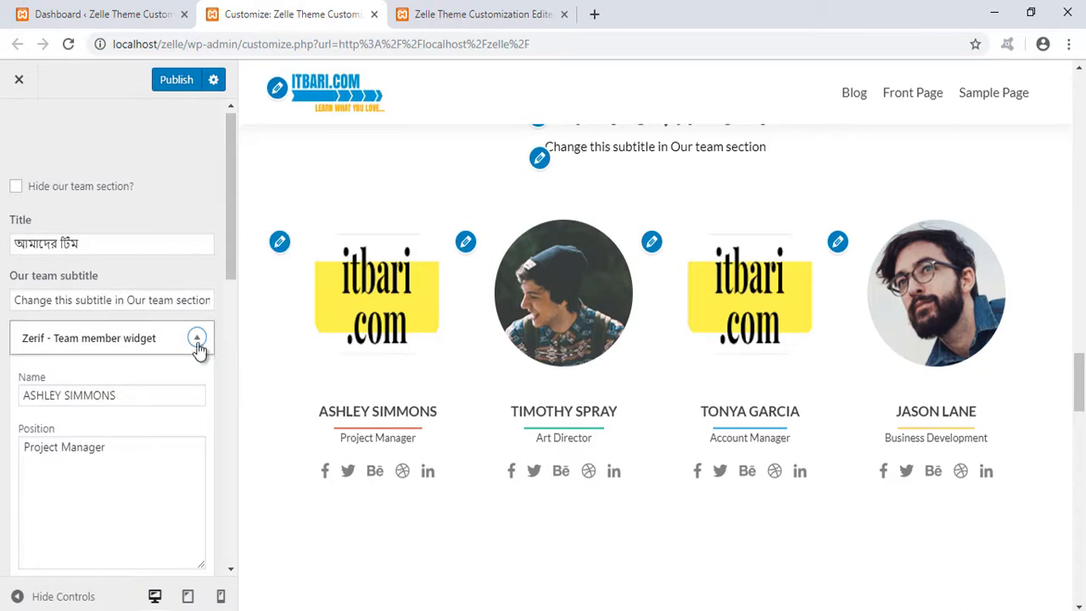
pyautogui.click(62, 299)
pyautogui.scroll(-1, 80, 347)
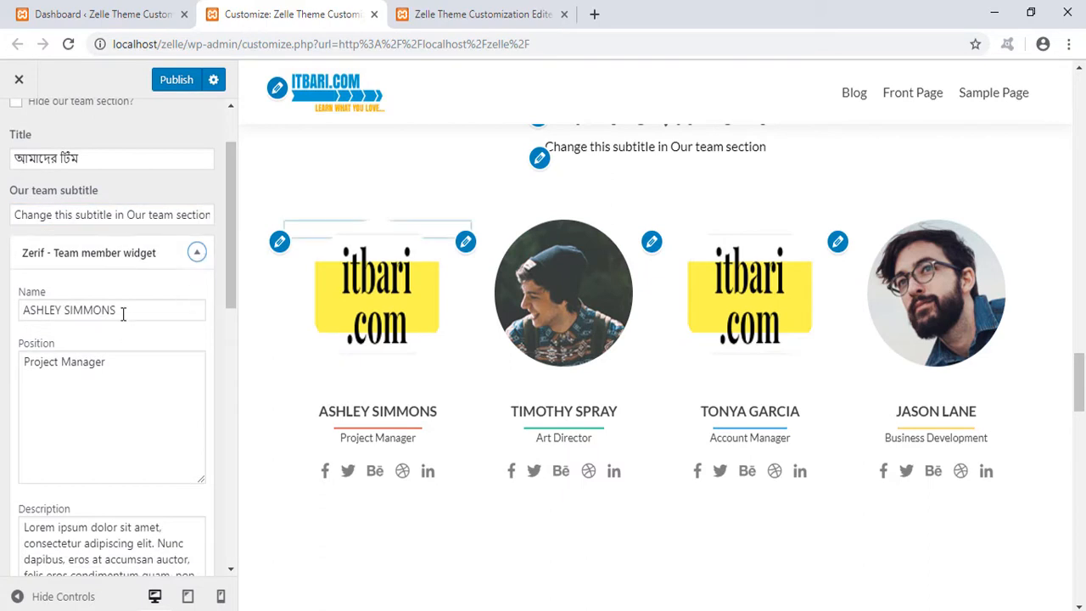
pyautogui.tripleClick(123, 310)
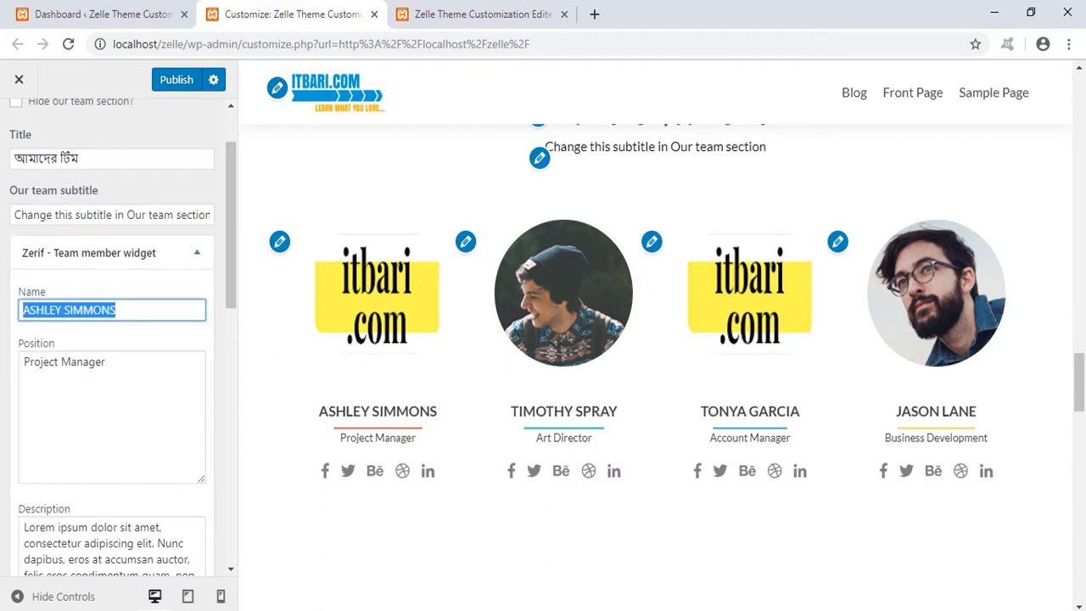
pyautogui.write('Tim')
pyautogui.hotkey('ctrl', 'a')
pyautogui.write('memba')
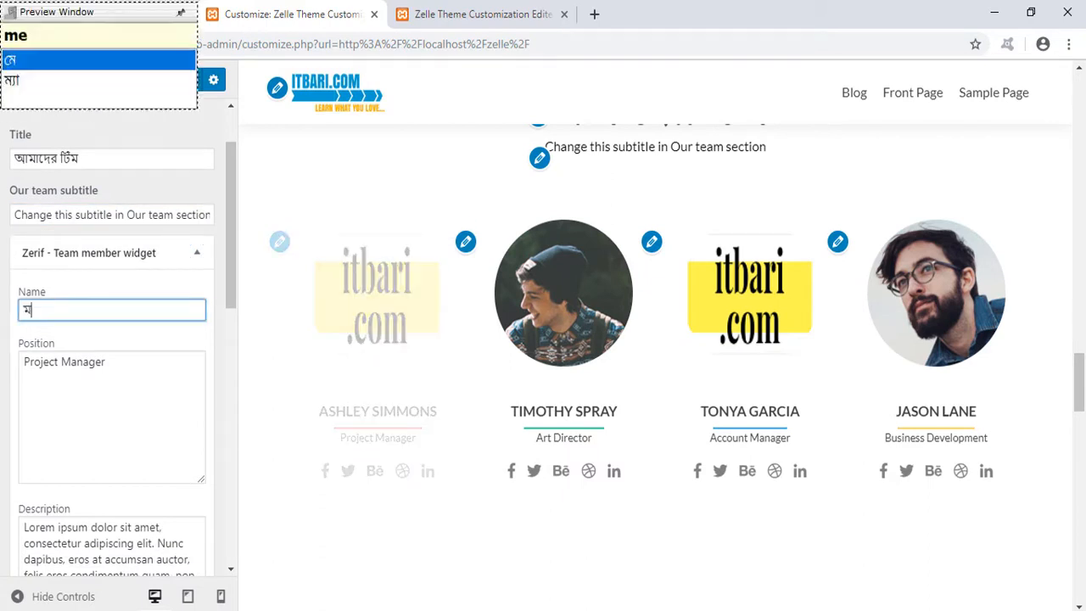
pyautogui.write('rer nam')
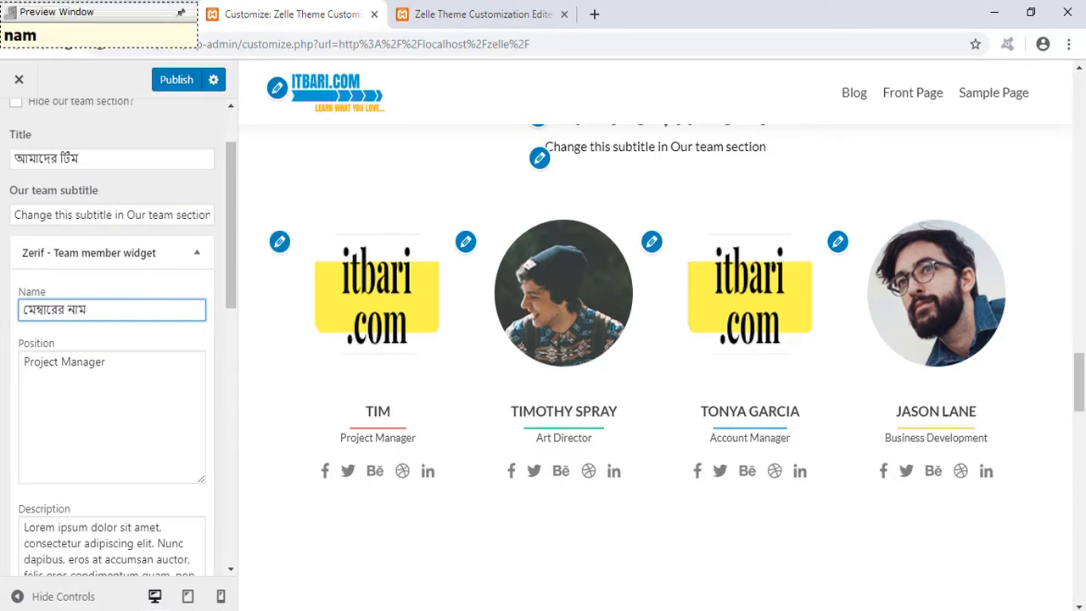
pyautogui.moveTo(118, 376); pyautogui.dragTo(5, 376)
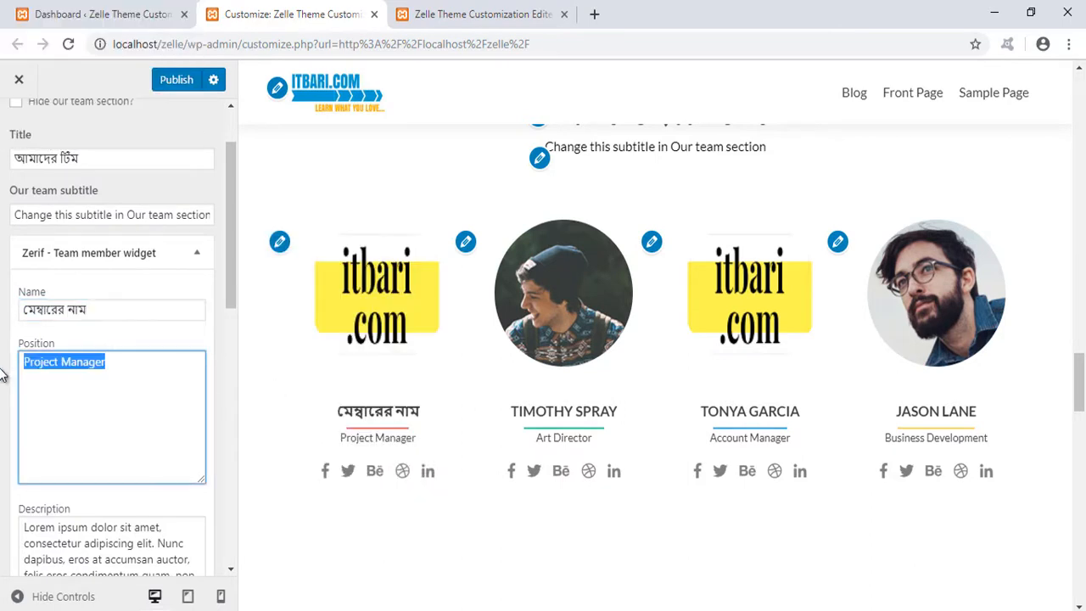
pyautogui.write('CEO')
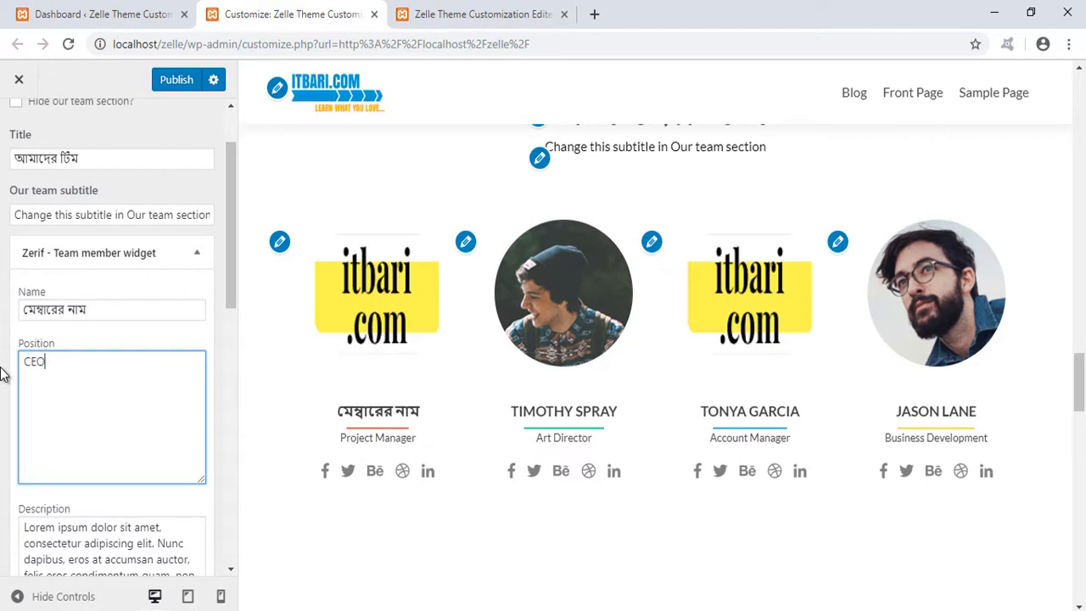
# - Replace the first team member's description with কোন পোস্টে কাজ করছেন
pyautogui.scroll(-3, 87, 365)
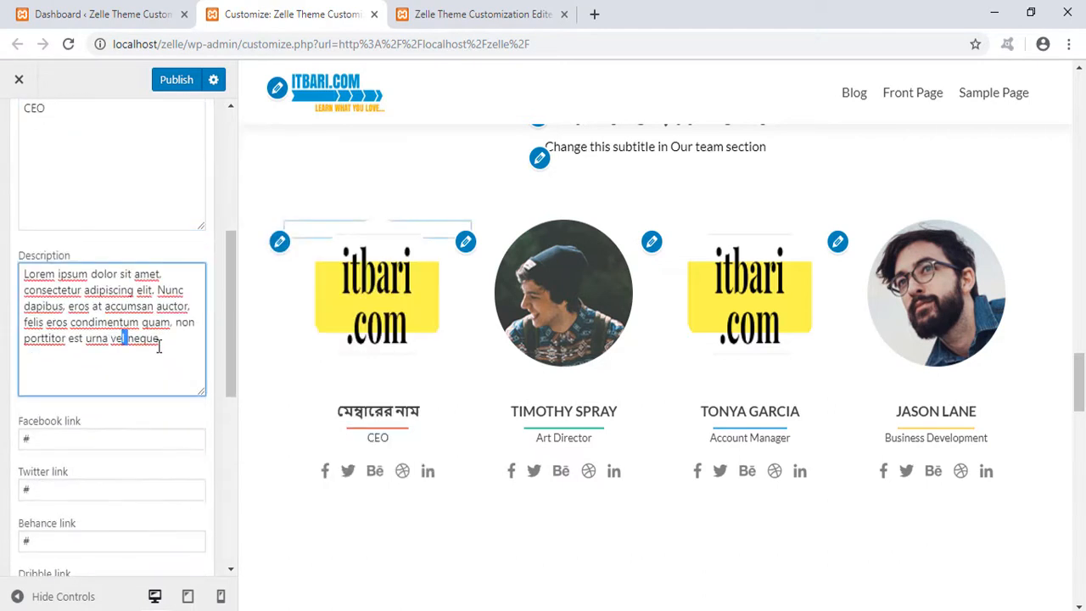
pyautogui.moveTo(158, 339); pyautogui.dragTo(5, 253)
pyautogui.write('কন প')
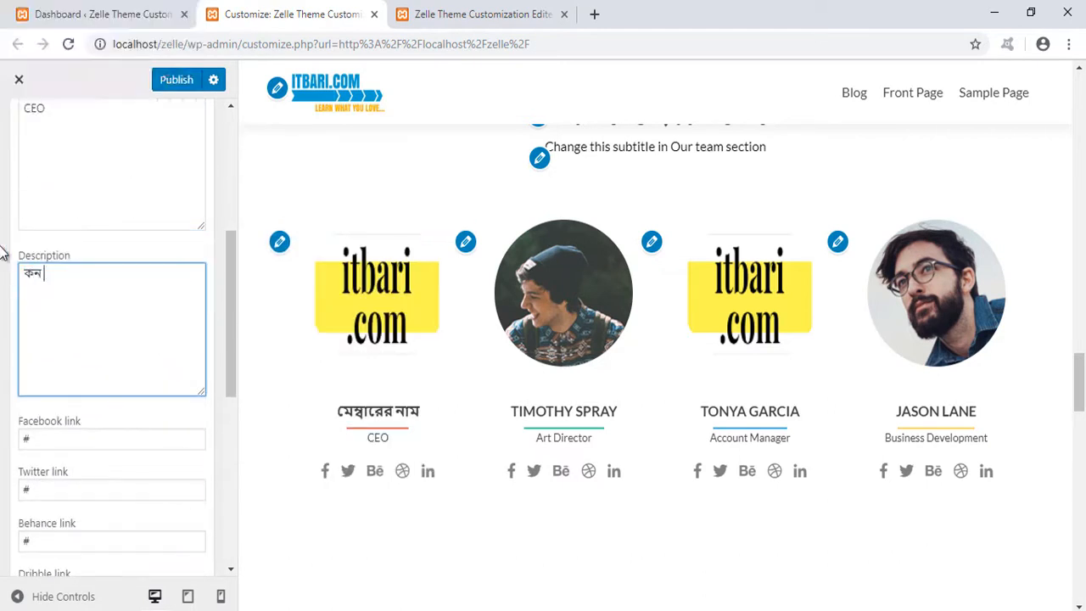
pyautogui.press('BackSpace')
pyautogui.press('BackSpace')
pyautogui.press('BackSpace')
pyautogui.press('BackSpace')
pyautogui.write('কোন পস্তে')
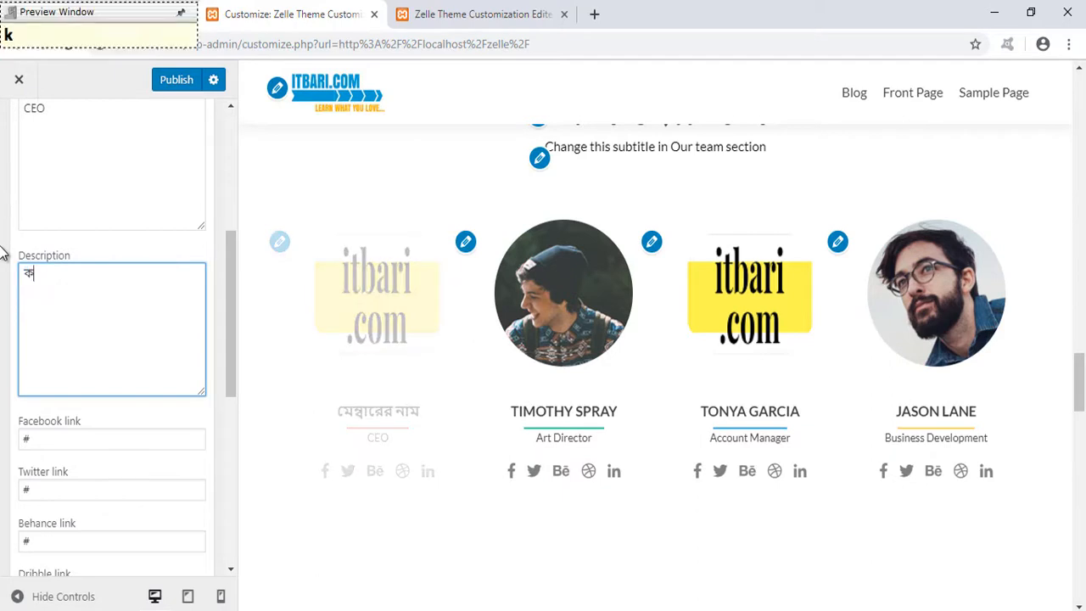
pyautogui.press('BackSpace')
pyautogui.press('BackSpace')
pyautogui.press('BackSpace')
pyautogui.write('te')
pyautogui.press('Down')
pyautogui.press('Down')
pyautogui.press('space')
pyautogui.write('kaj korchen')
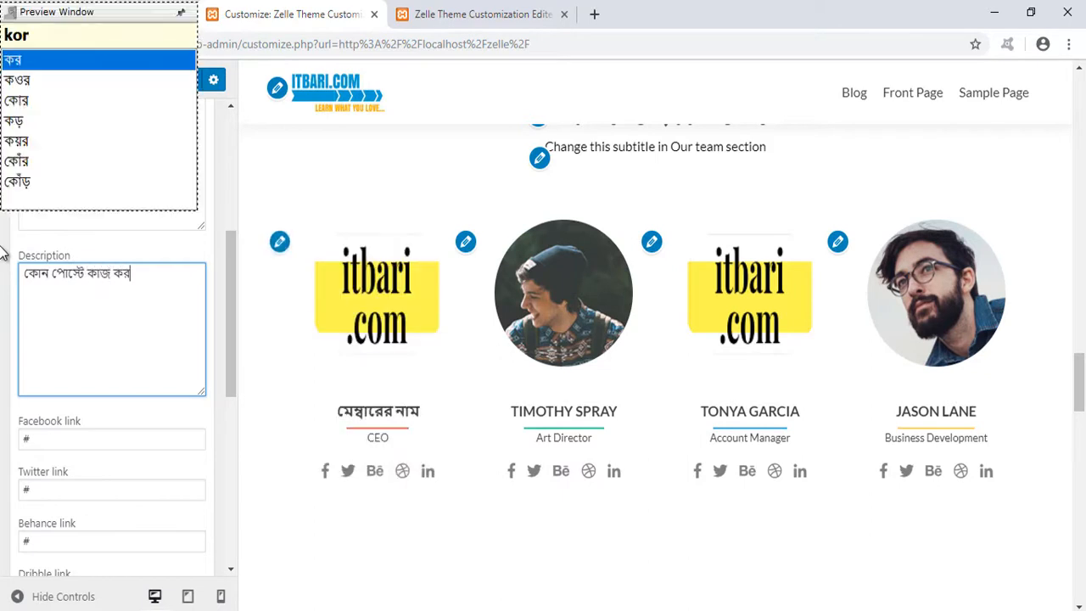
pyautogui.scroll(-2, 4, 252)
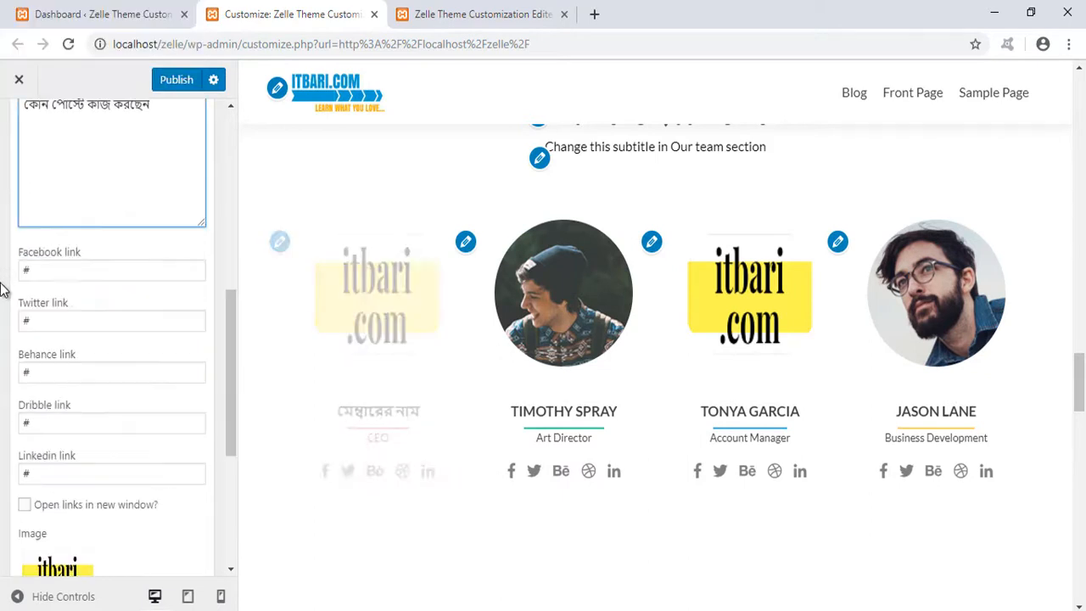
pyautogui.moveTo(60, 270); pyautogui.dragTo(24, 271)
pyautogui.scroll(-1, 264, 457)
pyautogui.hotkey('ctrl', 'shift', 'd')
pyautogui.click(312, 312)
pyautogui.moveTo(293, 352)
pyautogui.mouseDown()
pyautogui.moveTo(456, 435)
pyautogui.moveTo(470, 428)
pyautogui.mouseUp()
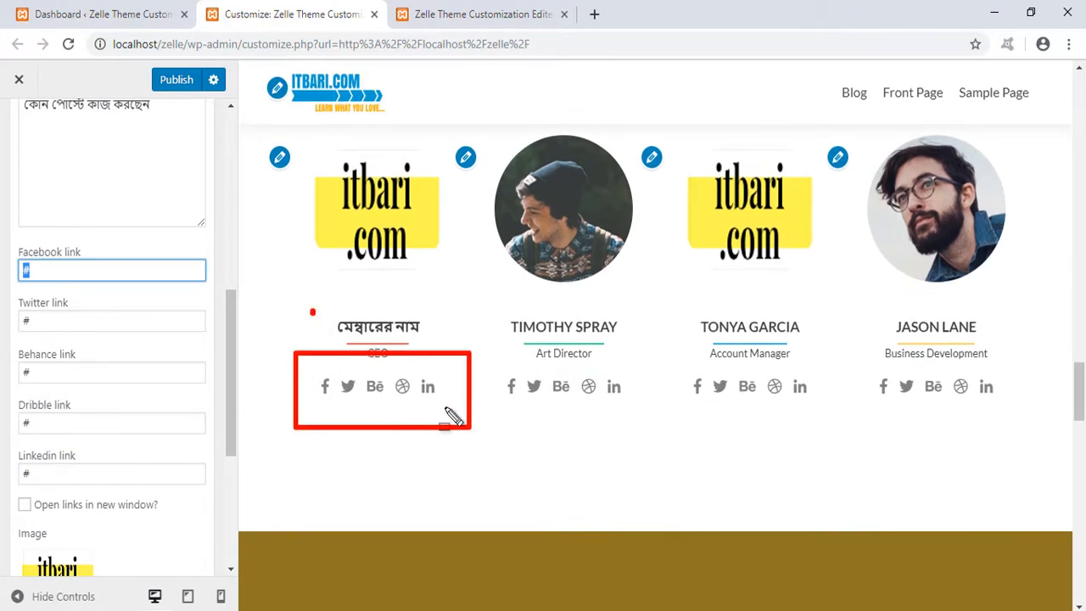
pyautogui.press('Escape')
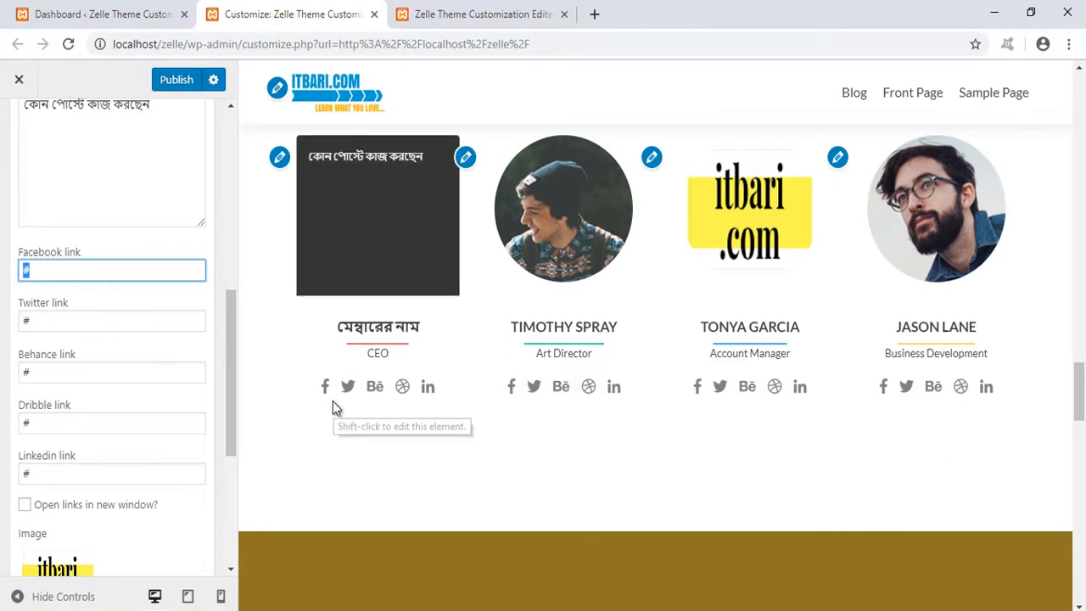
pyautogui.hotkey('ctrl', 'shift', 'd')
pyautogui.moveTo(300, 365); pyautogui.dragTo(365, 412)
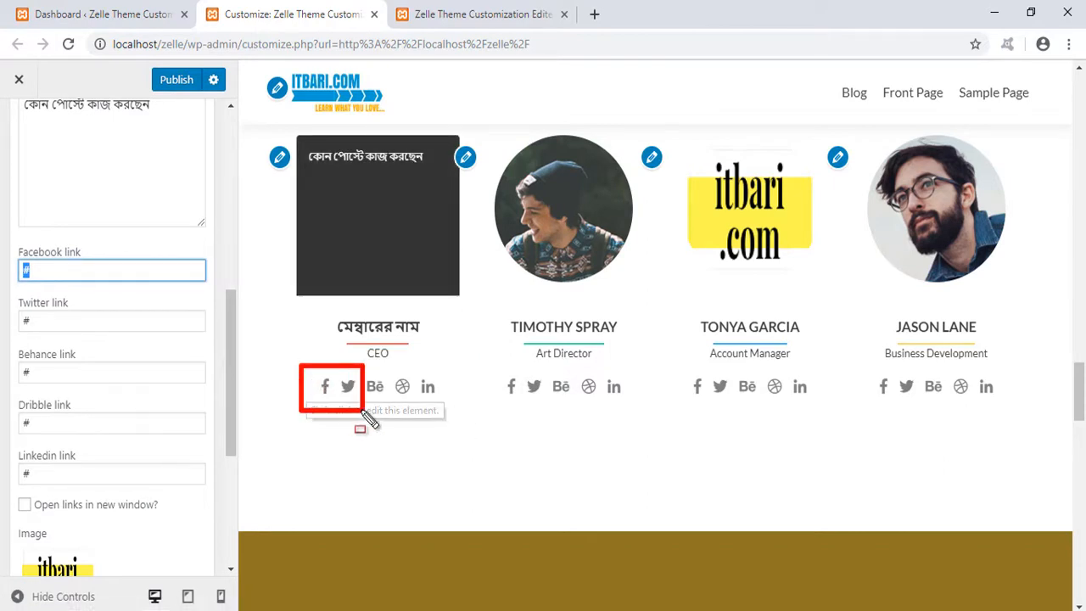
pyautogui.moveTo(368, 356); pyautogui.dragTo(455, 419)
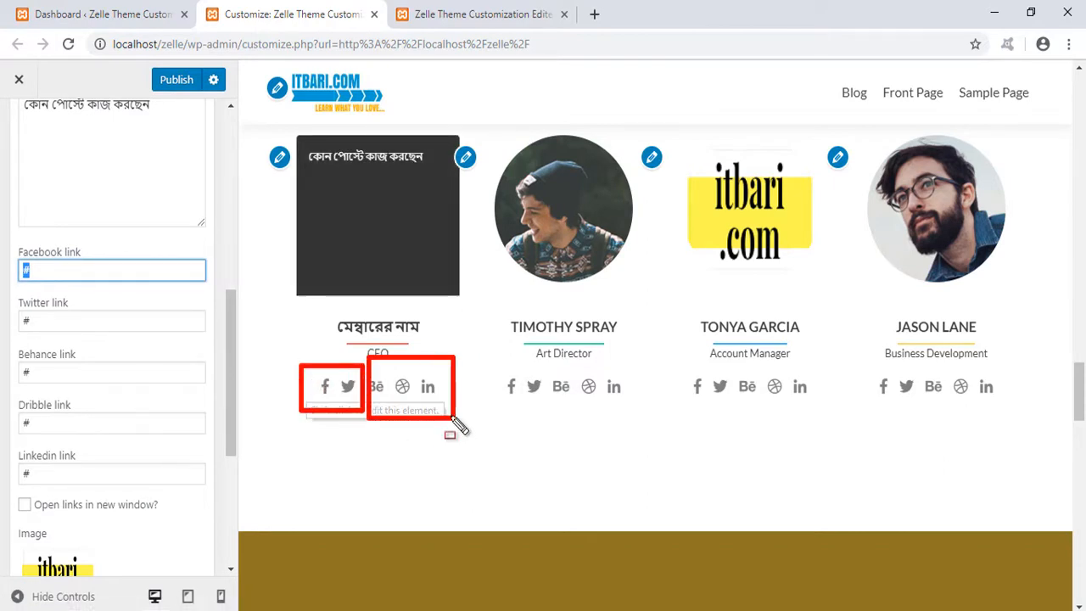
pyautogui.press('Escape')
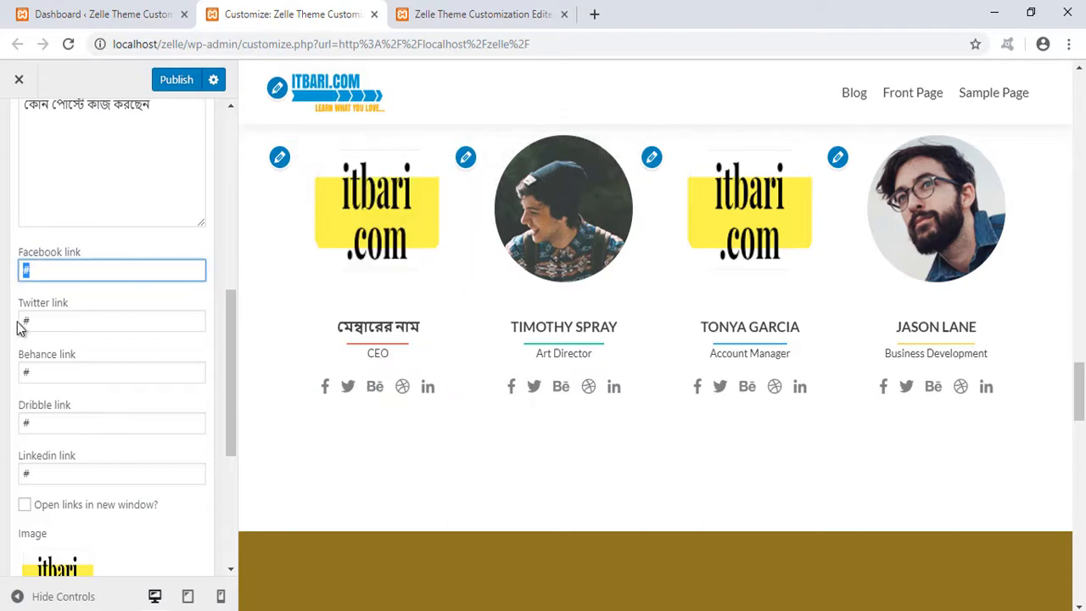
# - Clear the Behance, Dribble and Linkedin links of the first team member widget
pyautogui.doubleClick(31, 373)
pyautogui.press('BackSpace')
pyautogui.doubleClick(26, 422)
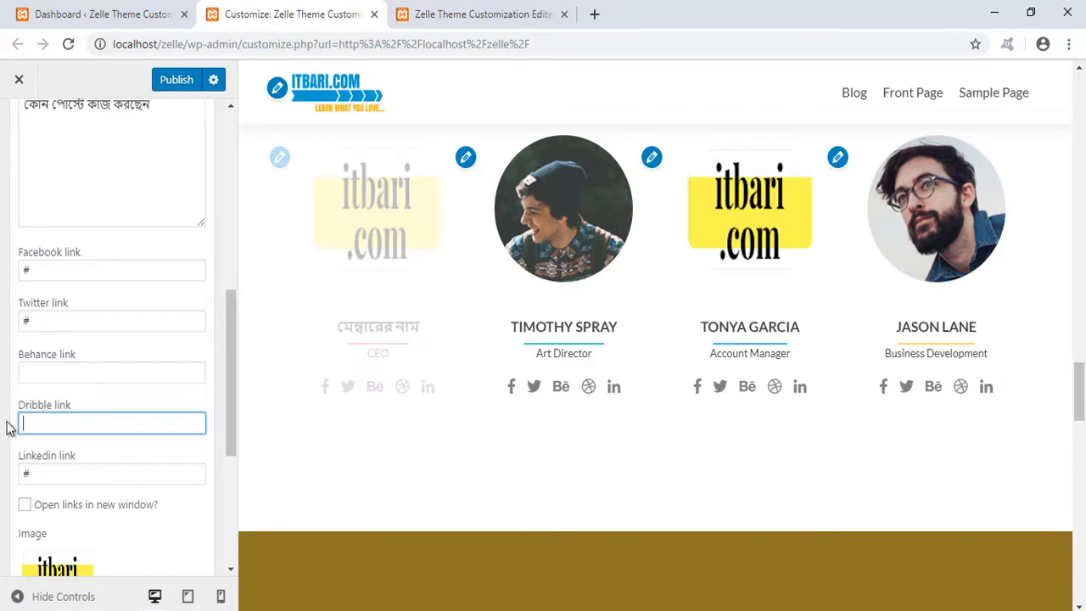
pyautogui.doubleClick(44, 479)
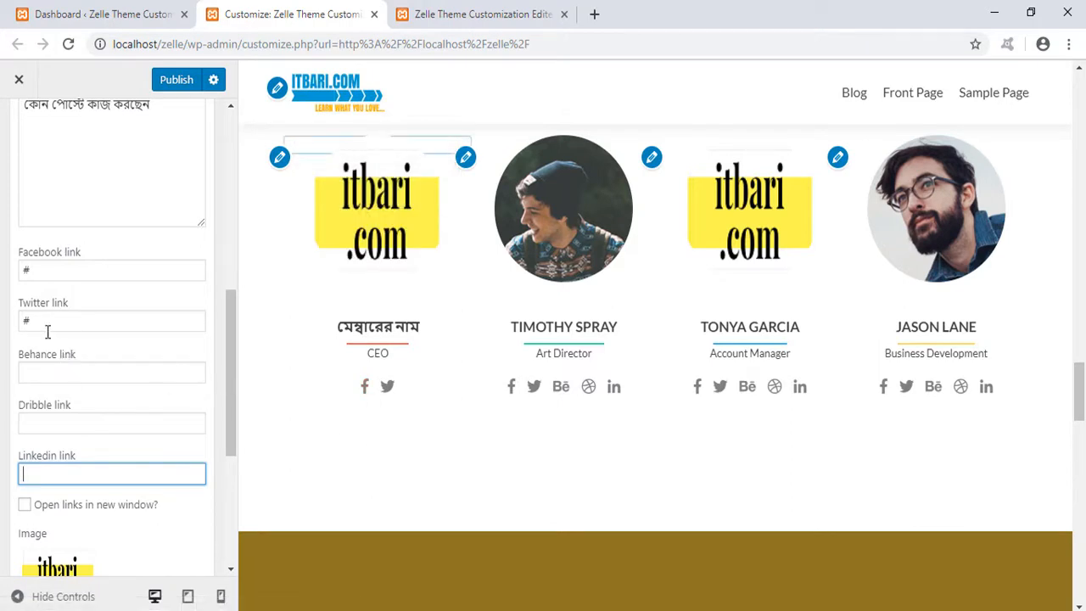
pyautogui.click(39, 271)
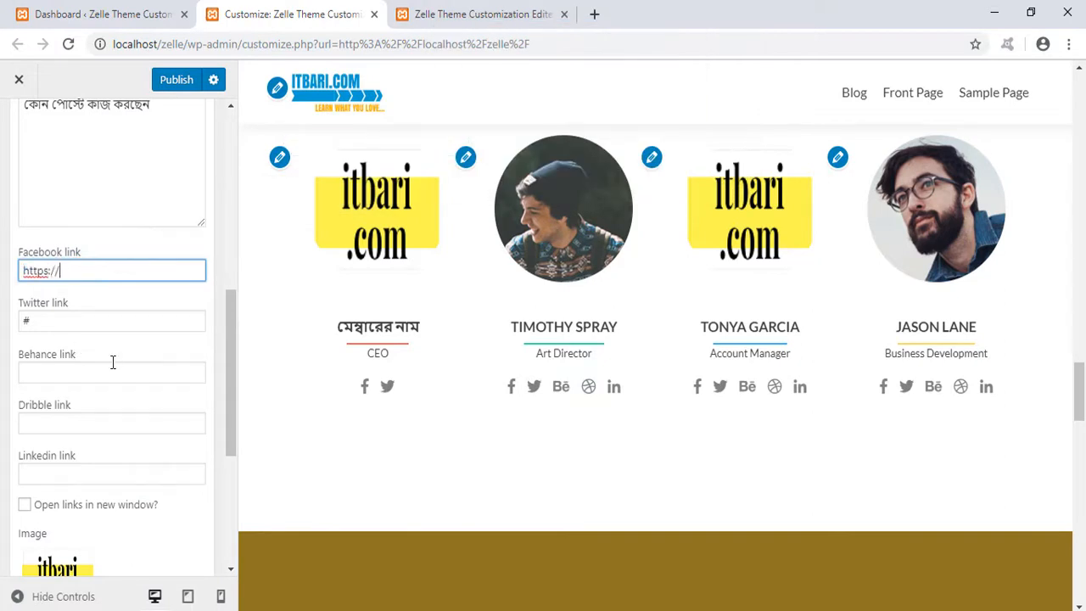
pyautogui.write('/fb.com/')
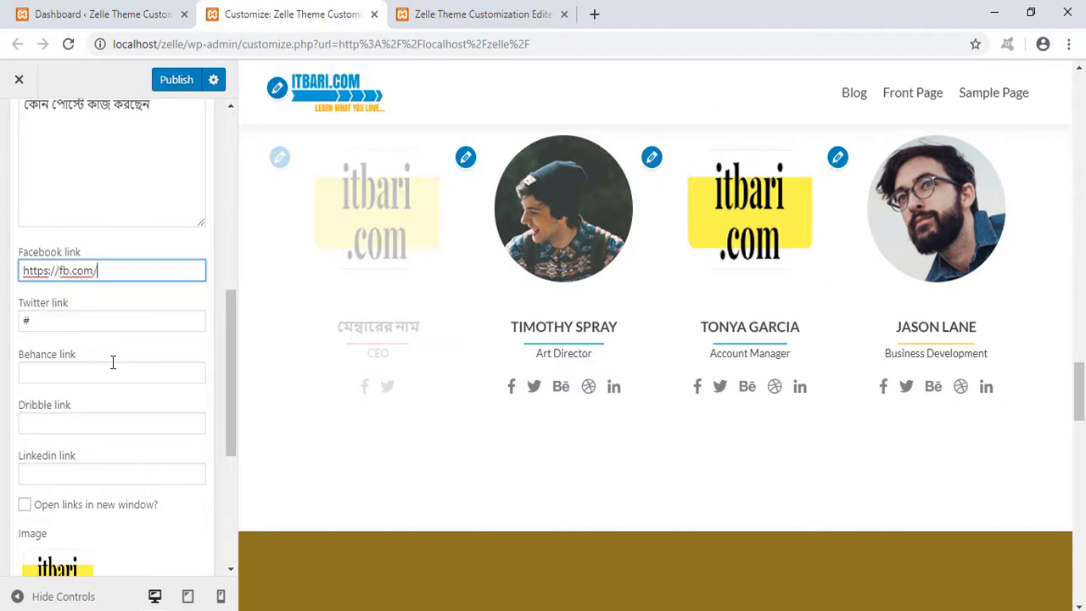
pyautogui.write('itbari')
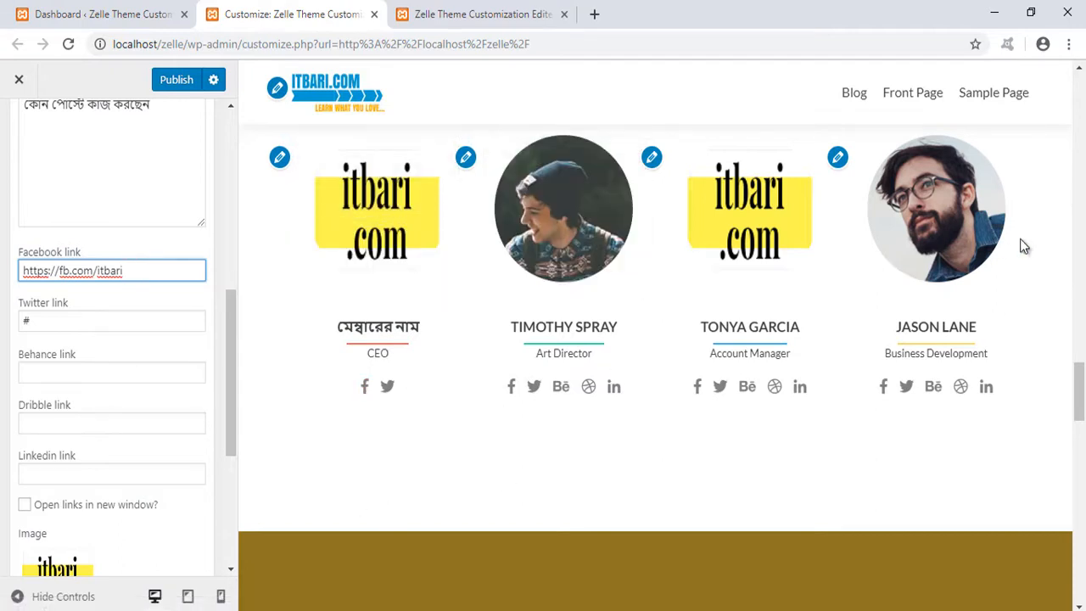
# - Collapse the first team member widget and look through the third one's link and image settings and the page preview
pyautogui.scroll(-2, 840, 337)
pyautogui.scroll(2, 185, 276)
pyautogui.scroll(4, 185, 276)
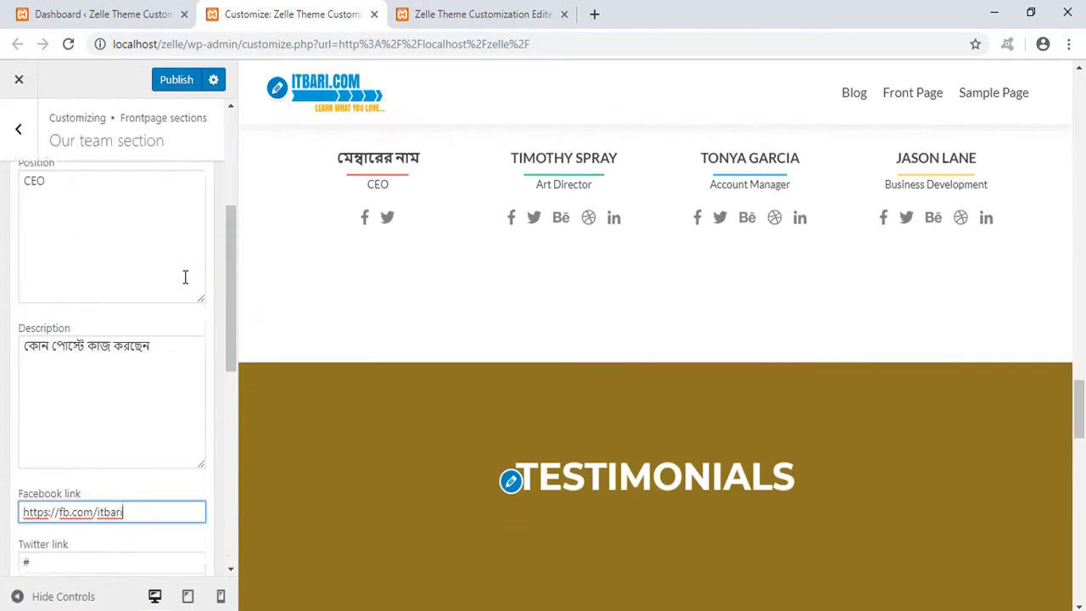
pyautogui.click(194, 255)
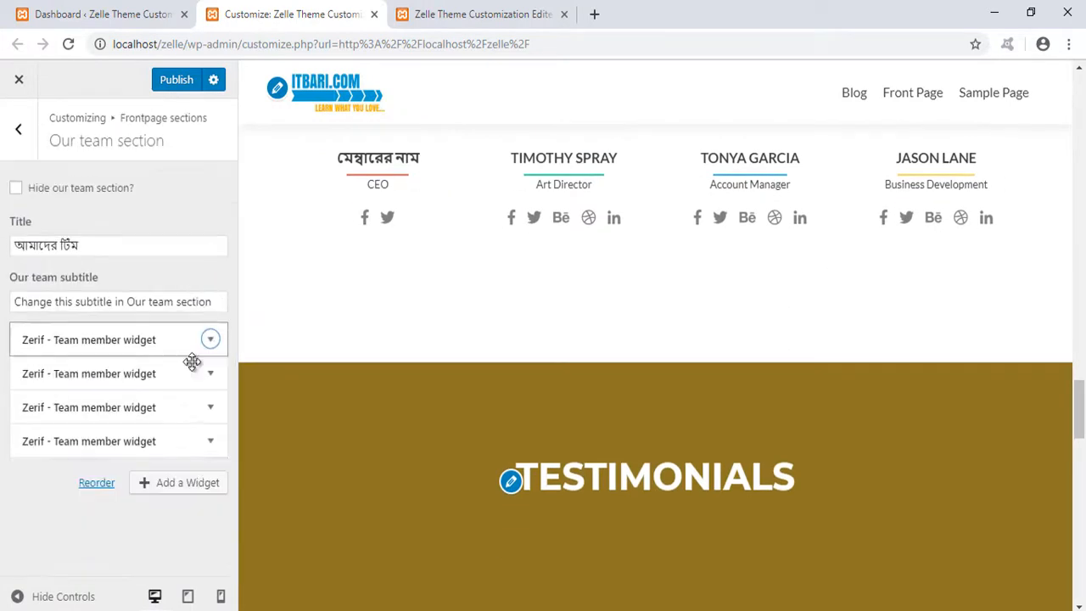
pyautogui.click(210, 407)
pyautogui.scroll(-6, 83, 490)
pyautogui.scroll(-4, 83, 490)
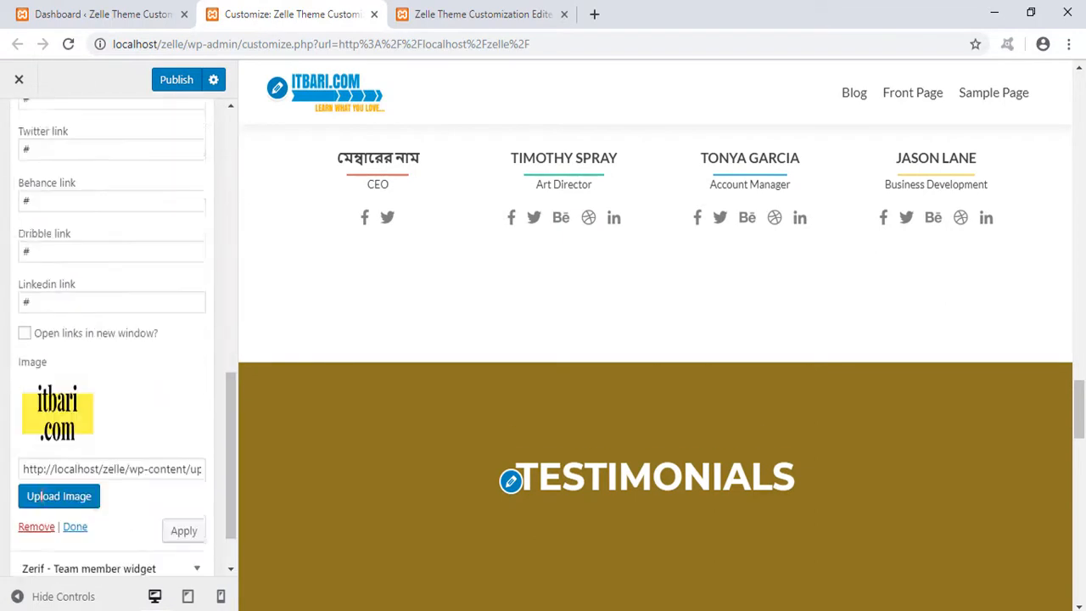
pyautogui.scroll(7, 243, 405)
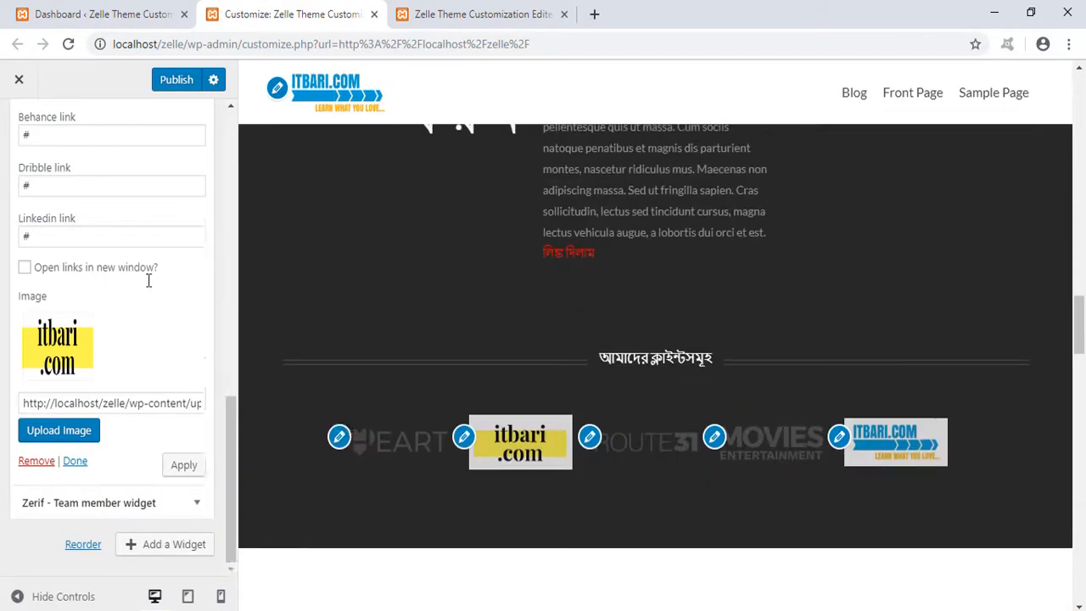
pyautogui.scroll(2, 157, 293)
pyautogui.scroll(-7, 447, 494)
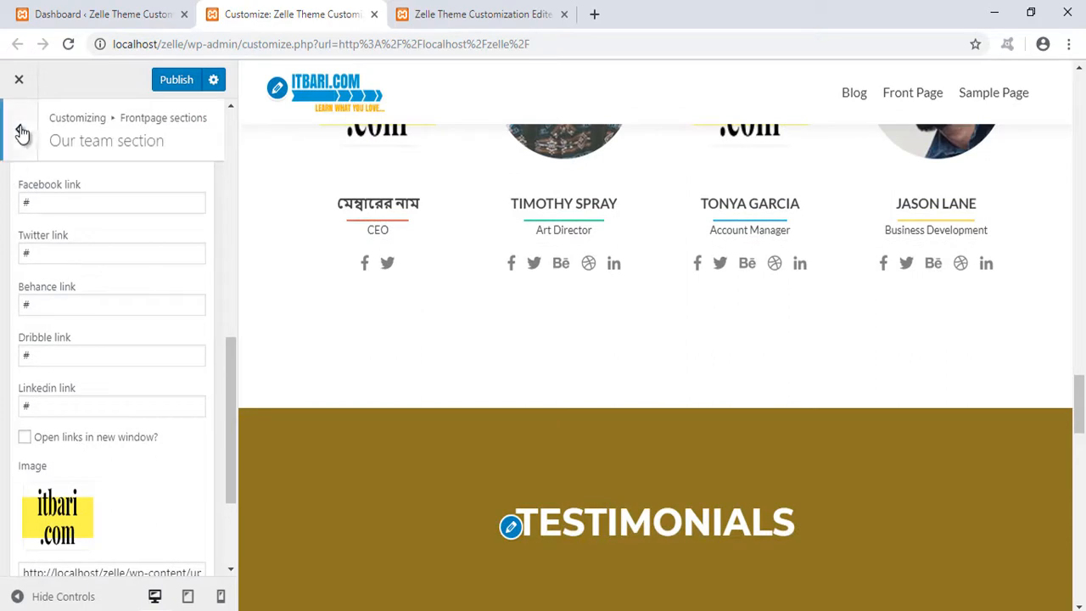
# - Leave the Our team section and open the Testimonials section among the front page sections
pyautogui.click(22, 134)
pyautogui.click(214, 333)
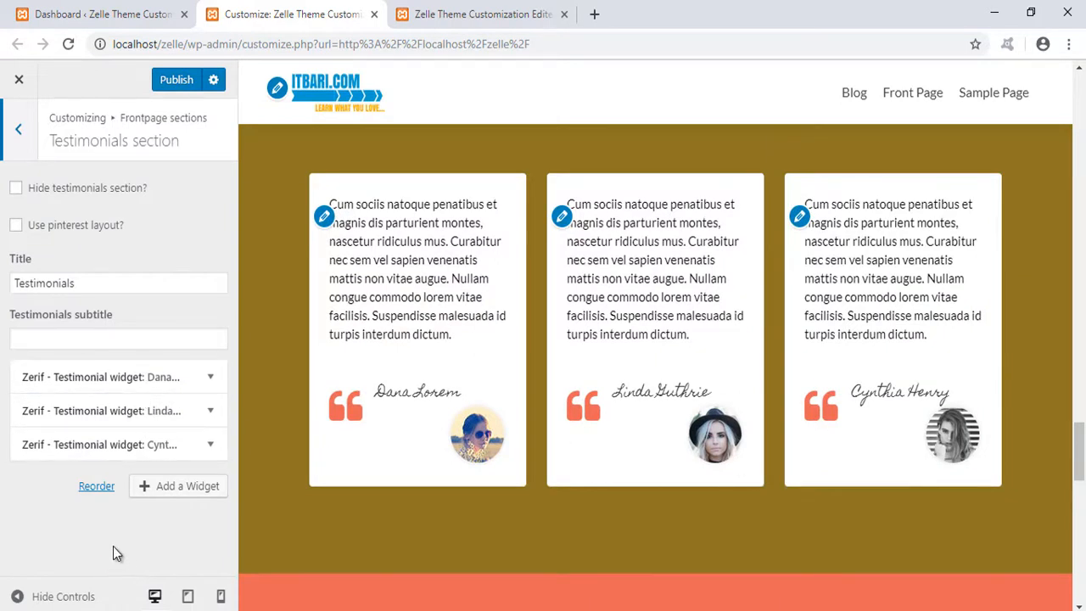
pyautogui.moveTo(269, 164); pyautogui.dragTo(521, 535)
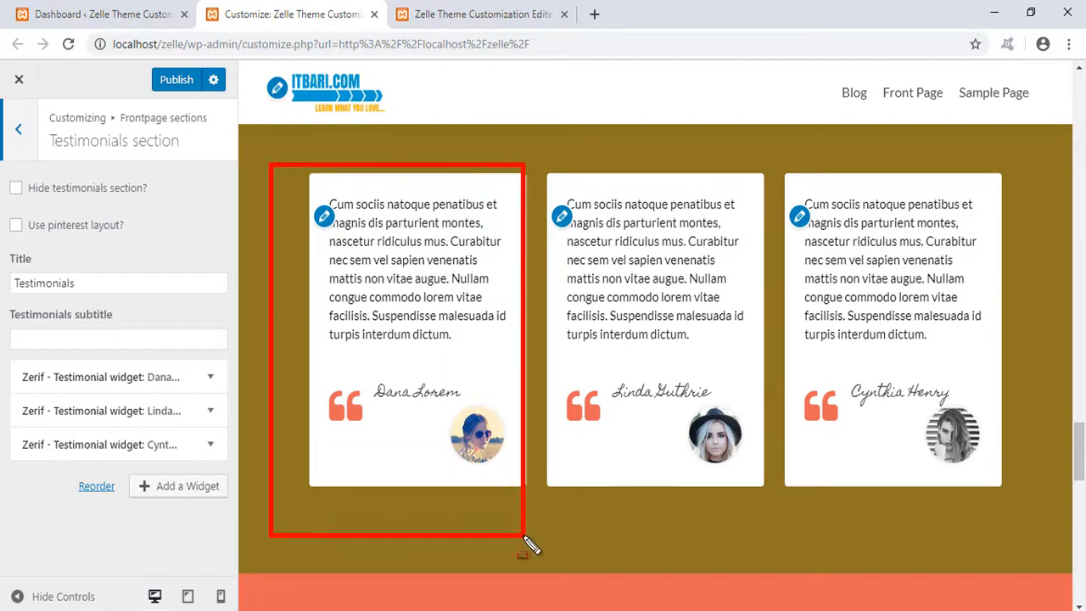
pyautogui.moveTo(531, 154)
pyautogui.mouseDown()
pyautogui.moveTo(779, 584)
pyautogui.moveTo(777, 564)
pyautogui.mouseUp()
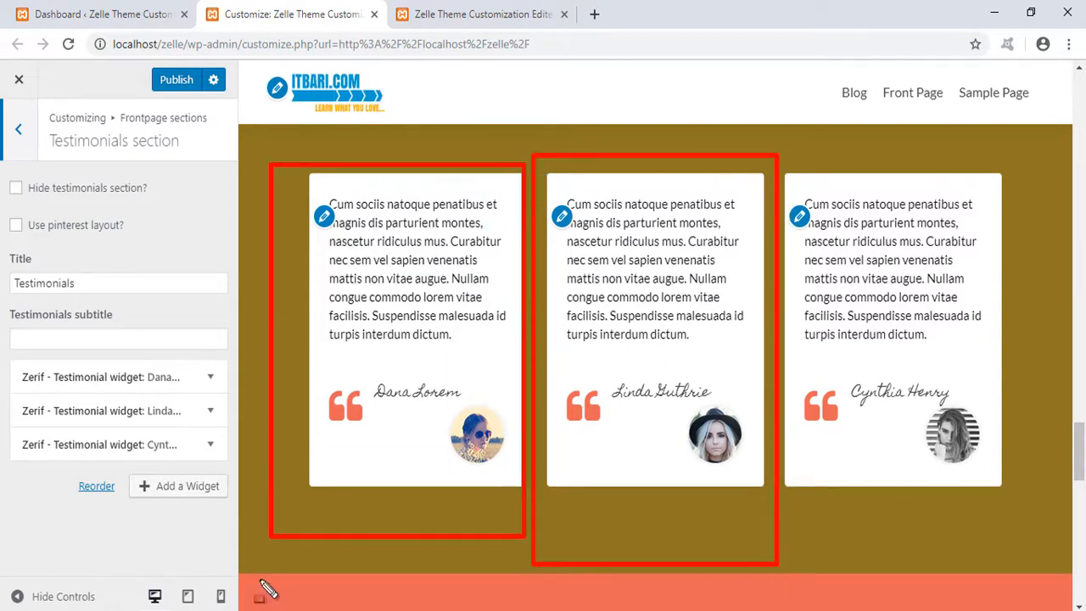
pyautogui.moveTo(7, 355); pyautogui.dragTo(239, 397)
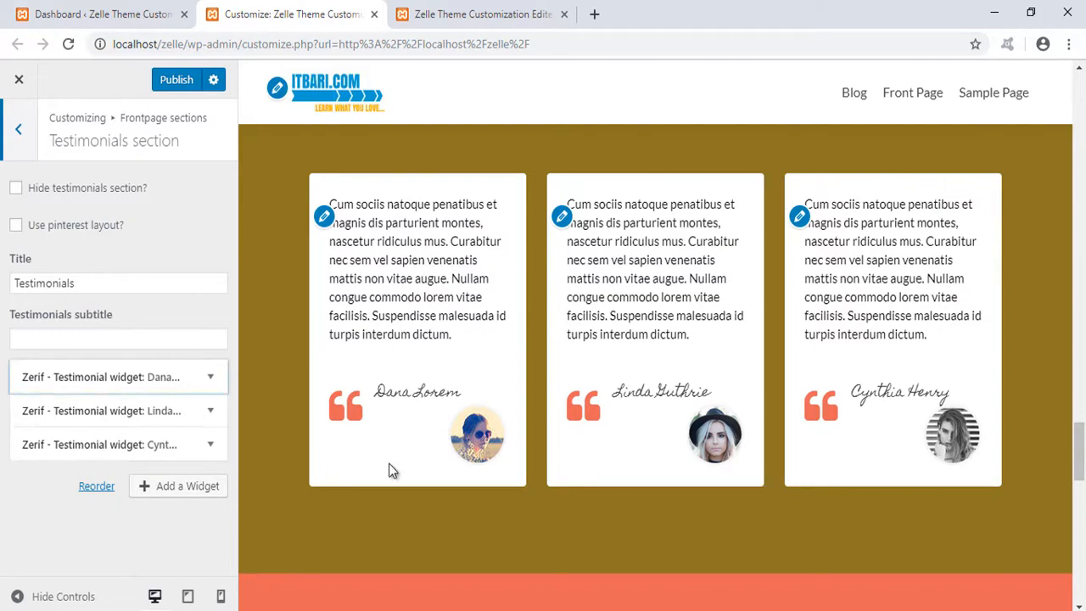
pyautogui.scroll(-1, 389, 463)
pyautogui.scroll(1, 343, 478)
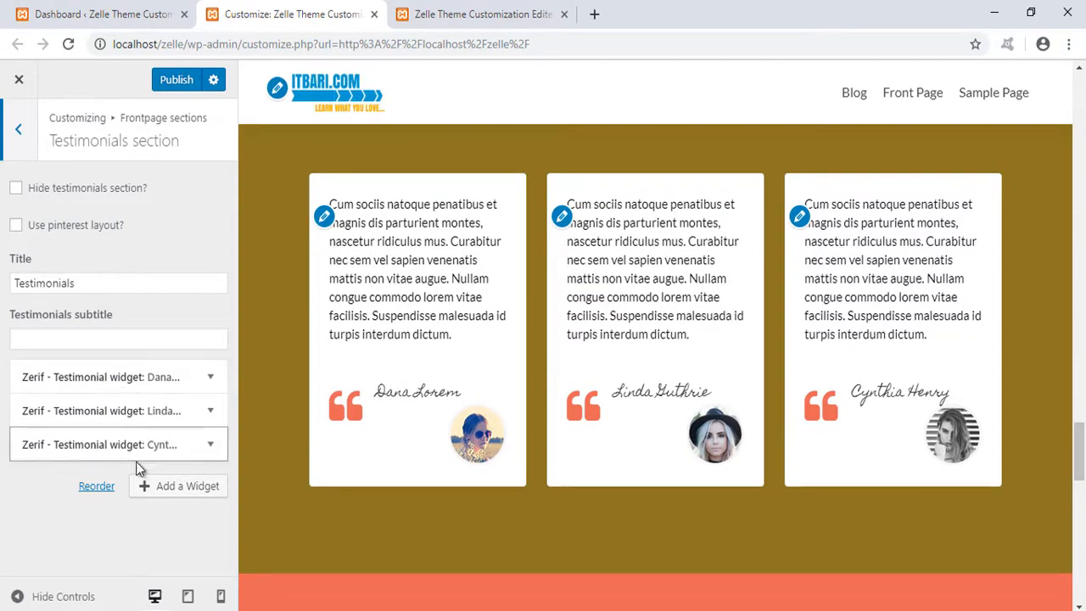
# - Add a Zerif - Our focus widget to the Testimonials section
pyautogui.click(170, 485)
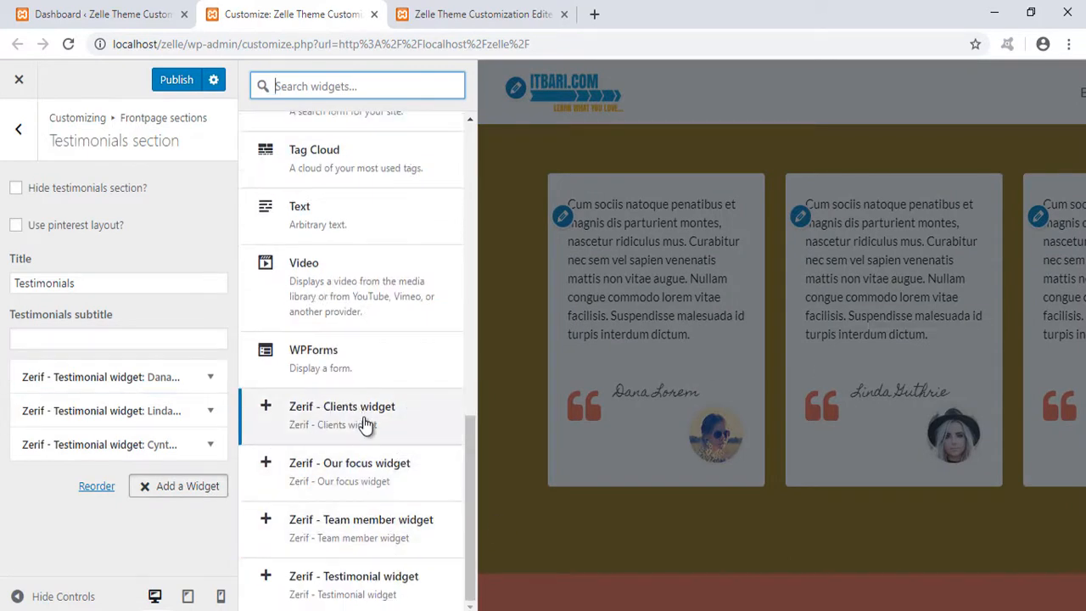
pyautogui.click(369, 465)
pyautogui.click(365, 471)
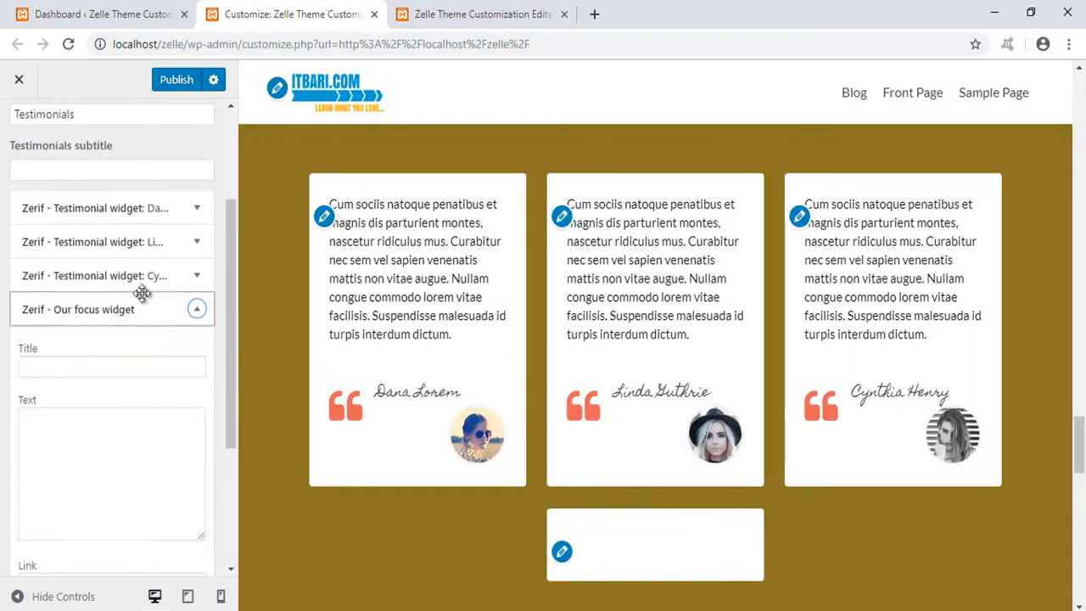
# - Set the new Our focus widget's title to ফোকাস টাইটেল and its text to ফোকাস টেক্সট
pyautogui.scroll(-2, 622, 409)
pyautogui.click(138, 367)
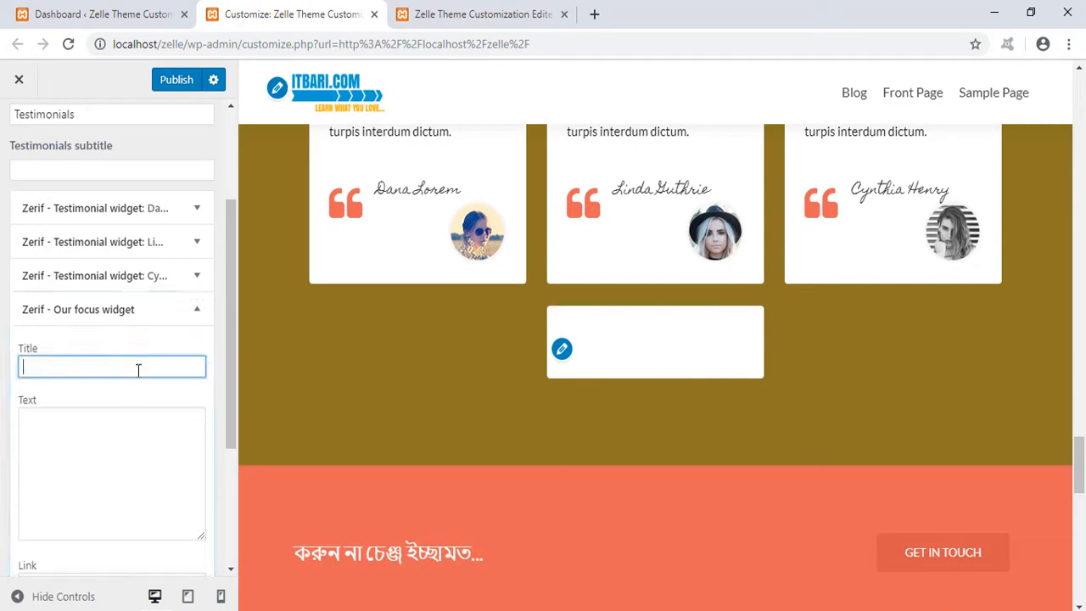
pyautogui.write('ফোকাস টা')
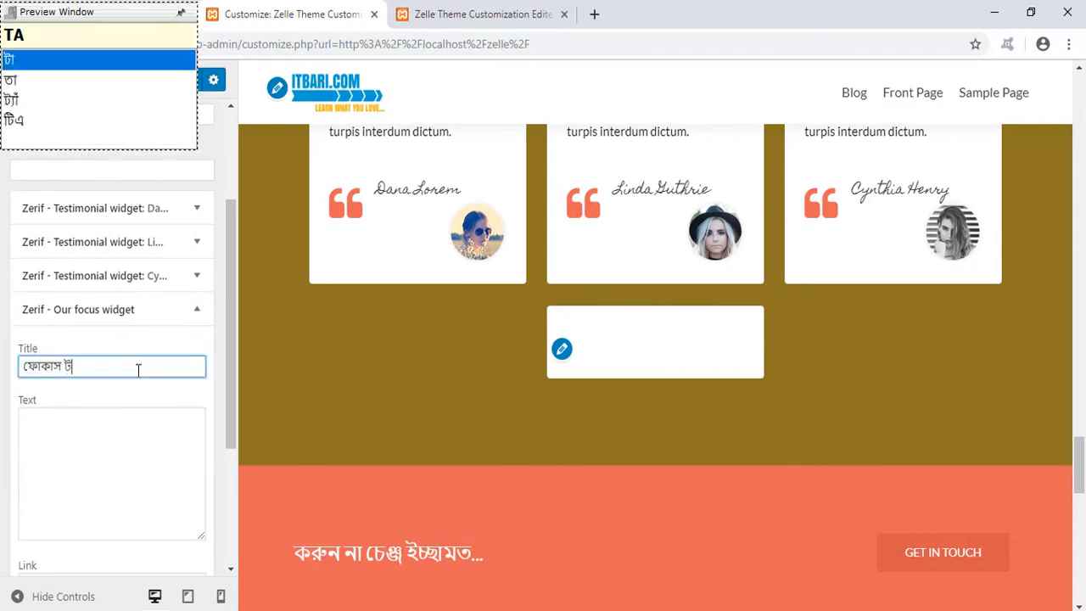
pyautogui.write('ইটেল')
pyautogui.press('Tab')
pyautogui.write('তো')
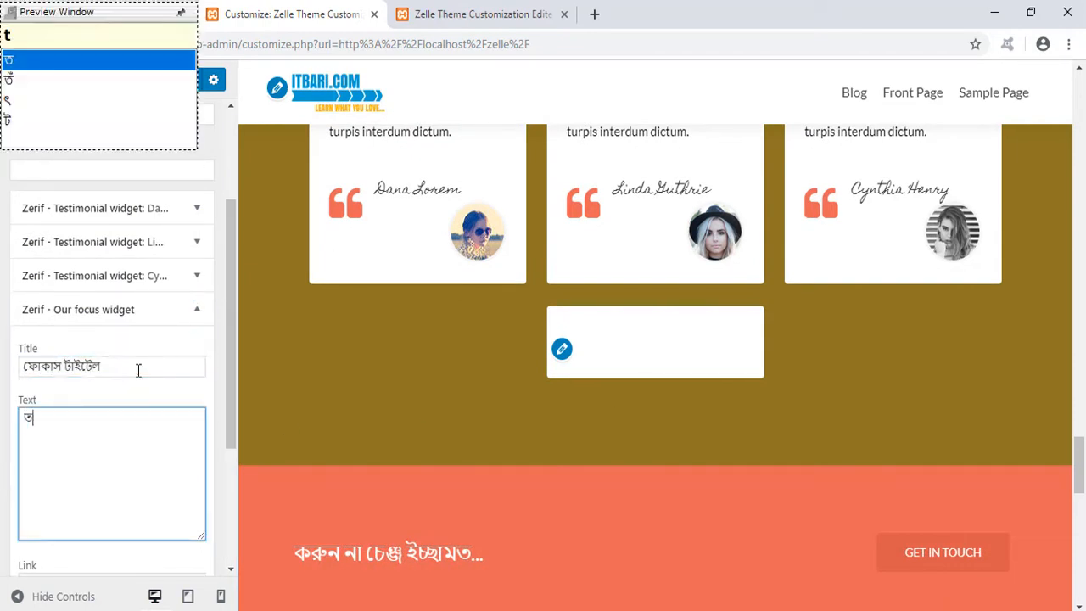
pyautogui.press('BackSpace')
pyautogui.press('BackSpace')
pyautogui.write('ফোকাস ')
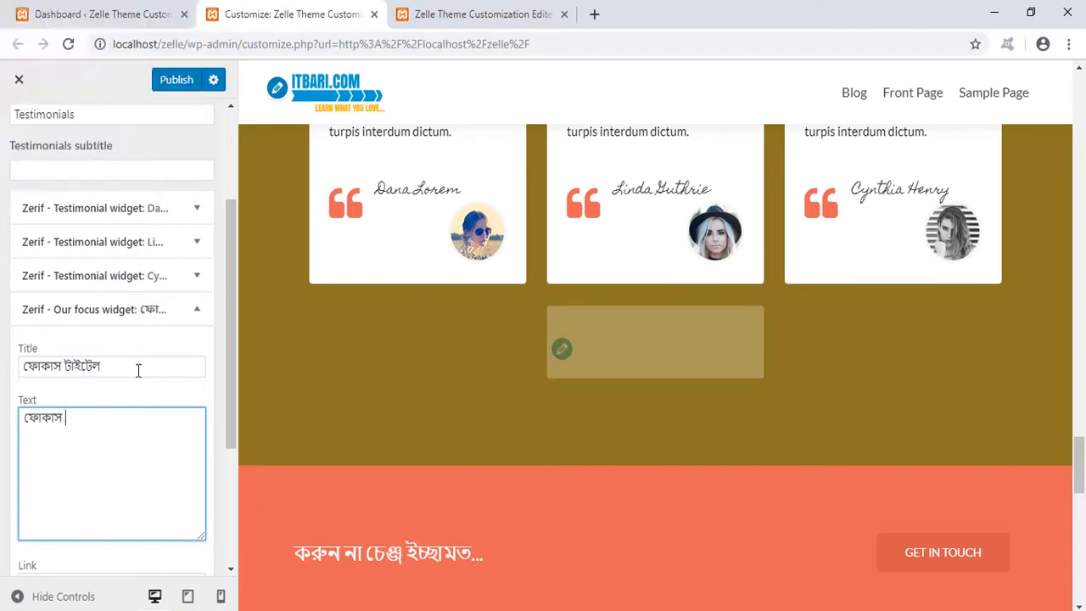
pyautogui.write('টেক্সট')
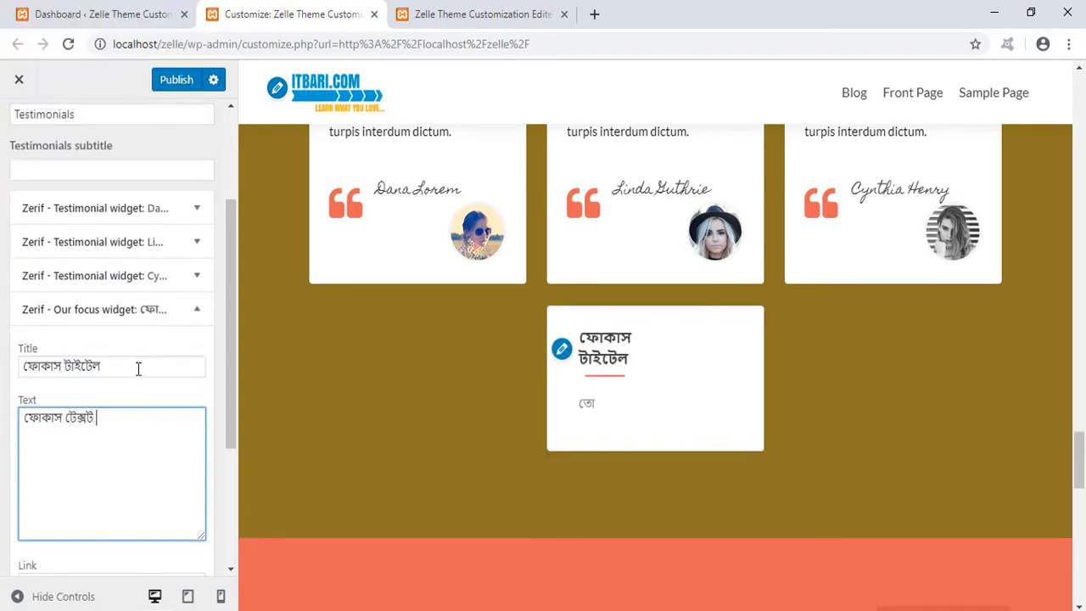
# - Give the Our focus widget the first itbari.com image from the media library and the link #, and apply the settings
pyautogui.scroll(-1, 206, 476)
pyautogui.scroll(-1, 205, 481)
pyautogui.click(55, 513)
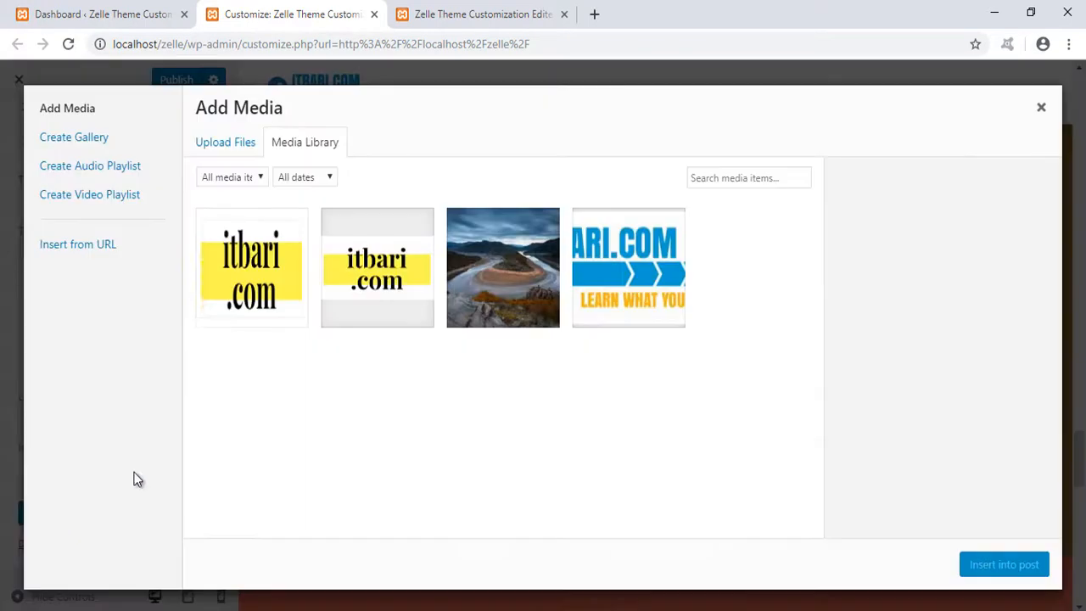
pyautogui.click(198, 293)
pyautogui.click(1003, 563)
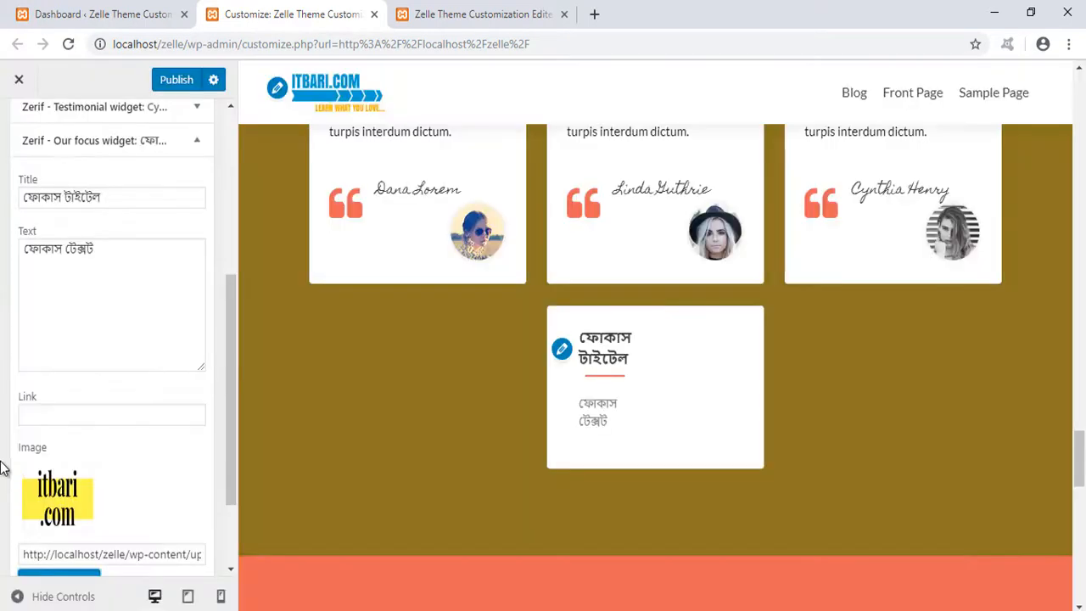
pyautogui.click(77, 415)
pyautogui.write('#')
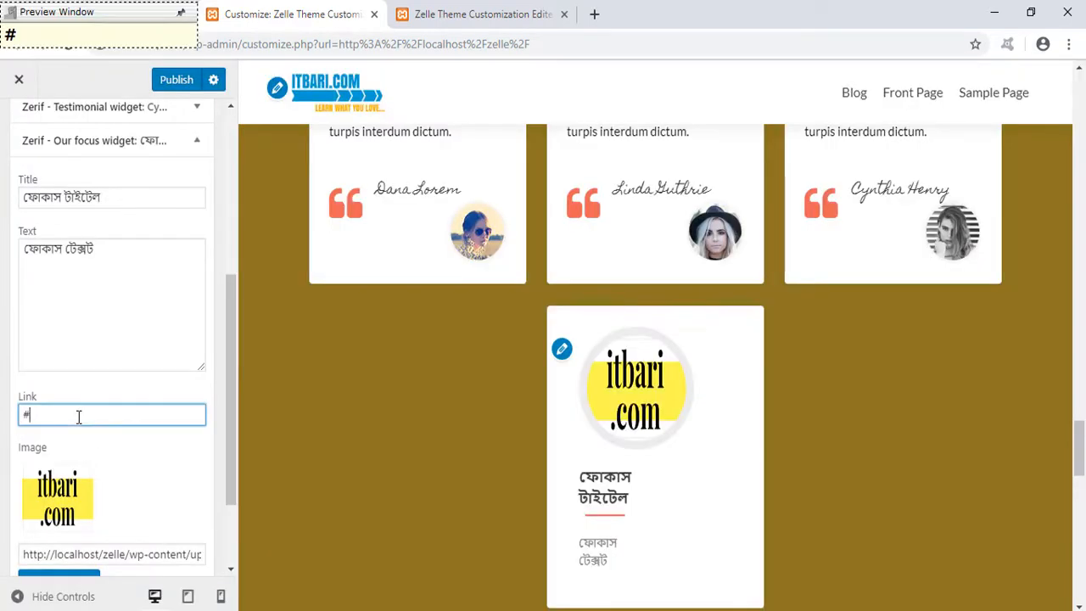
pyautogui.scroll(-3, 93, 424)
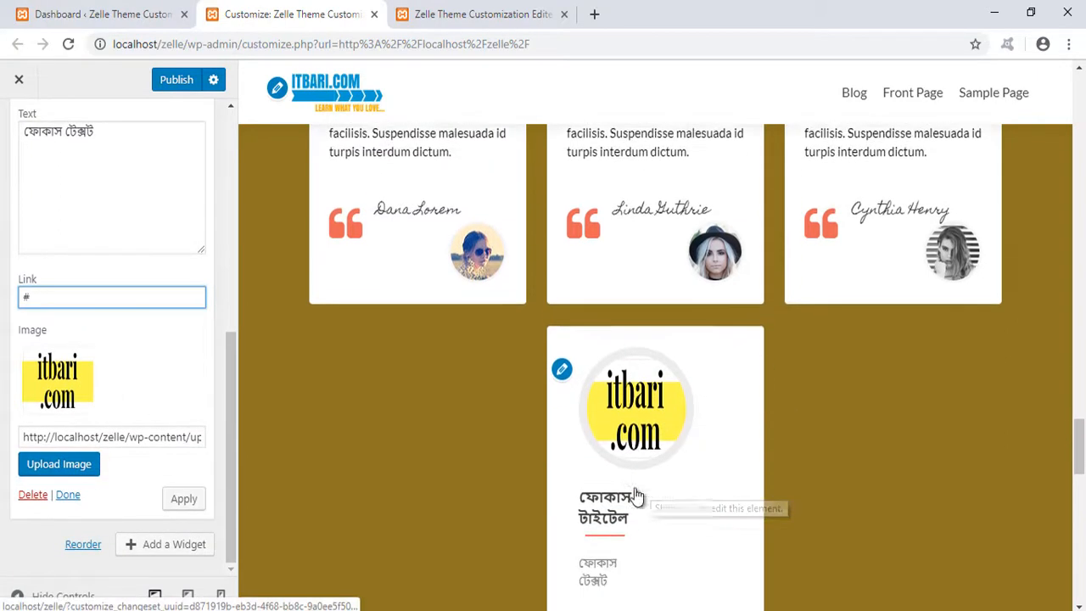
pyautogui.click(188, 503)
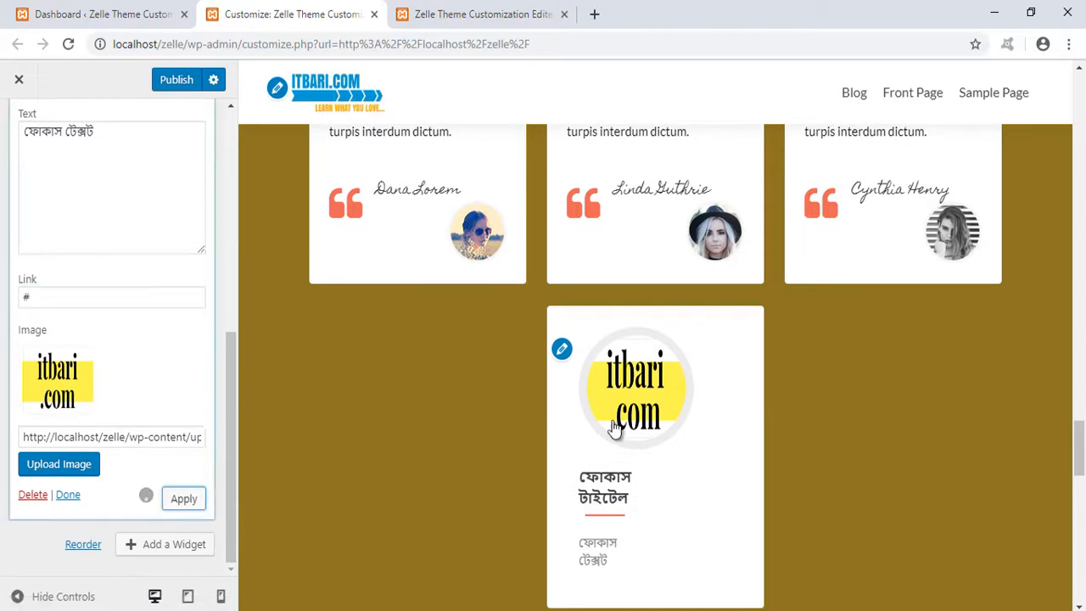
# - Compare the new widget with the other front page sections in the preview, and delete the Our focus widget from the Testimonials section
pyautogui.scroll(10, 621, 433)
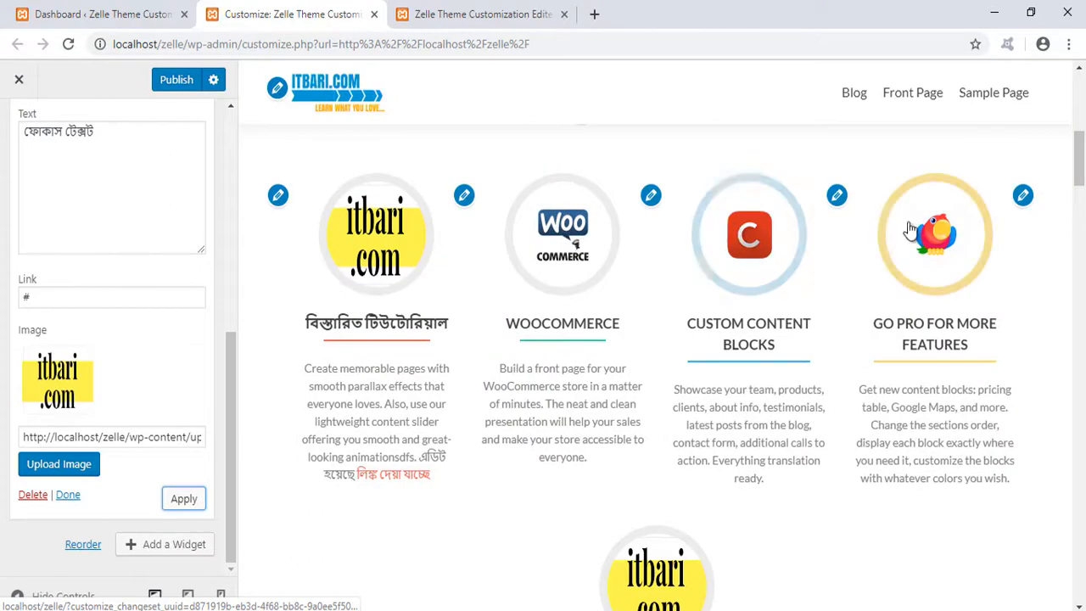
pyautogui.scroll(-2, 707, 425)
pyautogui.scroll(-10, 703, 417)
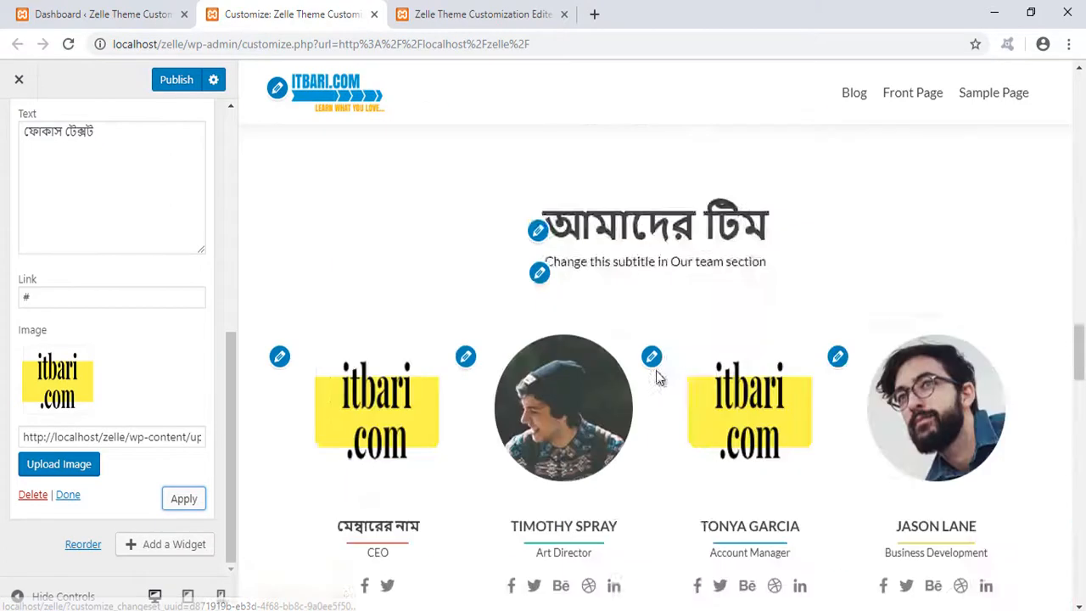
pyautogui.scroll(-7, 659, 378)
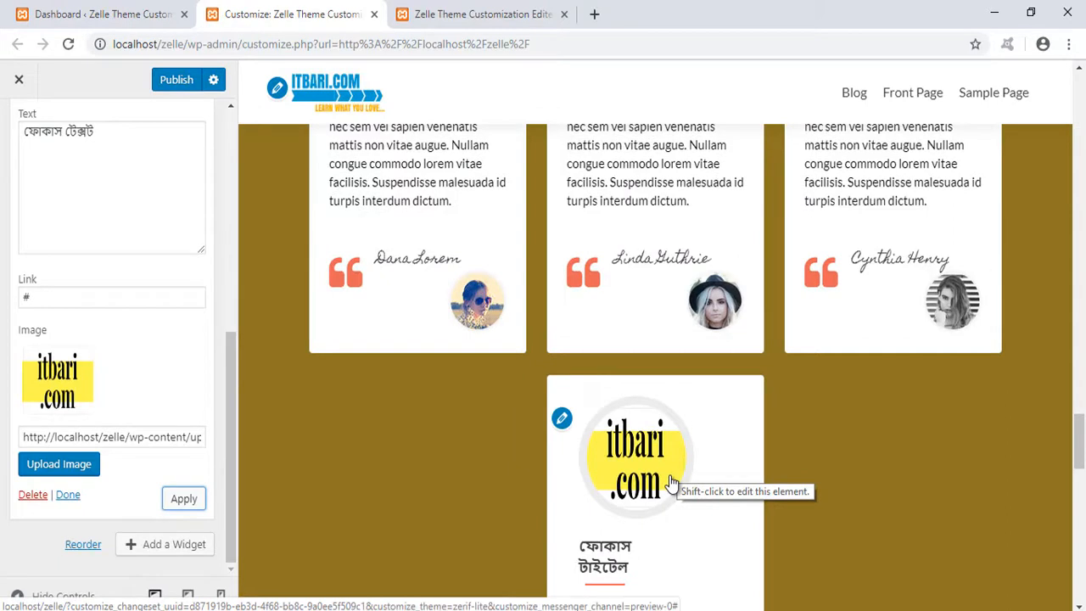
pyautogui.scroll(3, 670, 482)
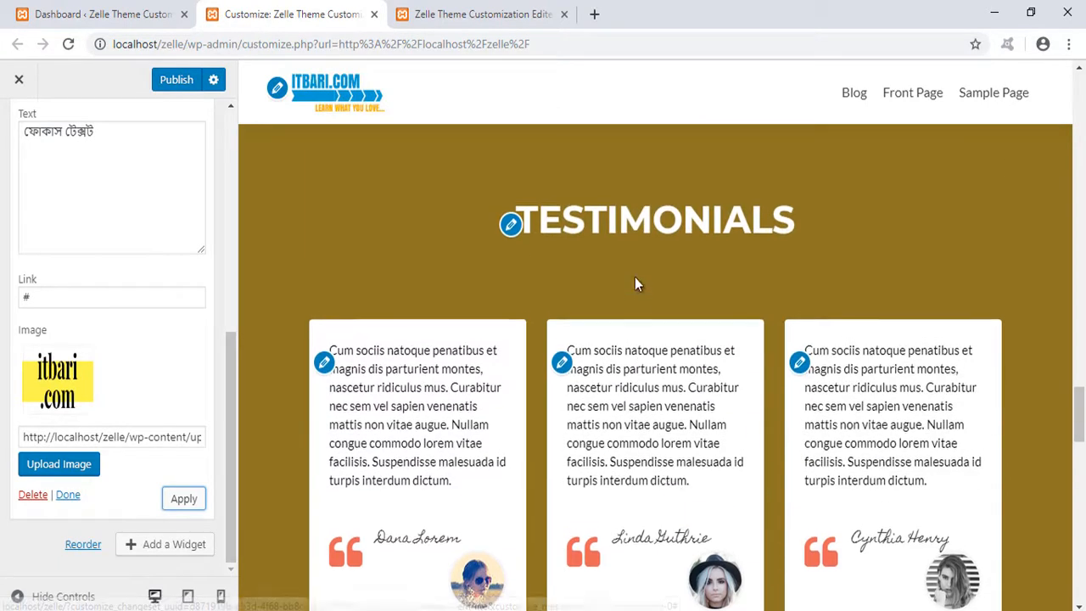
pyautogui.scroll(-2, 635, 280)
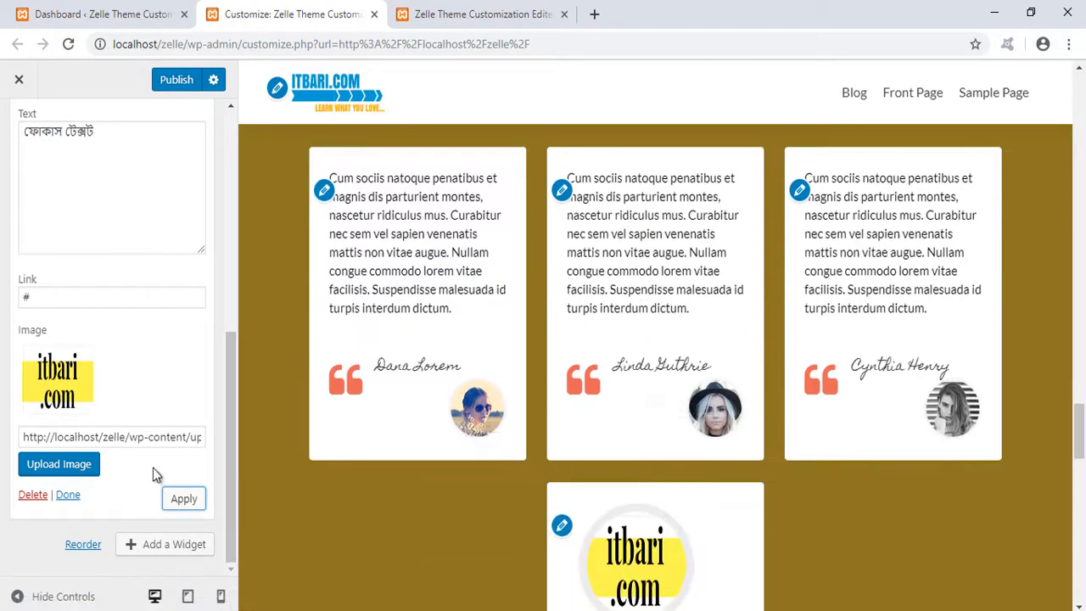
pyautogui.click(32, 495)
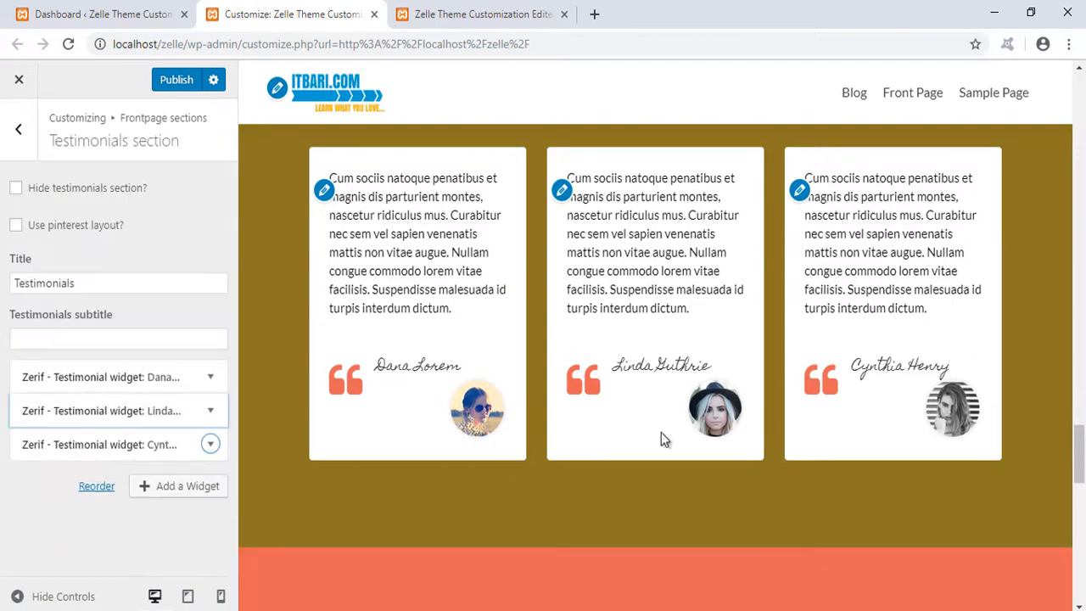
pyautogui.scroll(-2, 661, 431)
pyautogui.scroll(2, 661, 432)
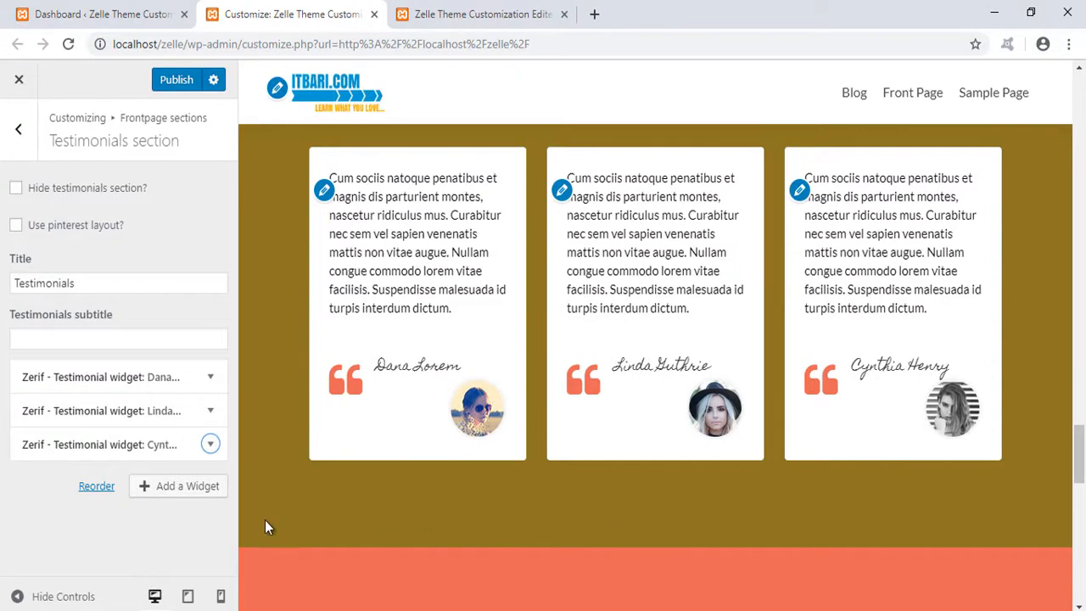
# - Add a Text widget to the Testimonials section with the content asdfasdfsdfsdfsdfsdfsdf
pyautogui.click(187, 487)
pyautogui.click(361, 210)
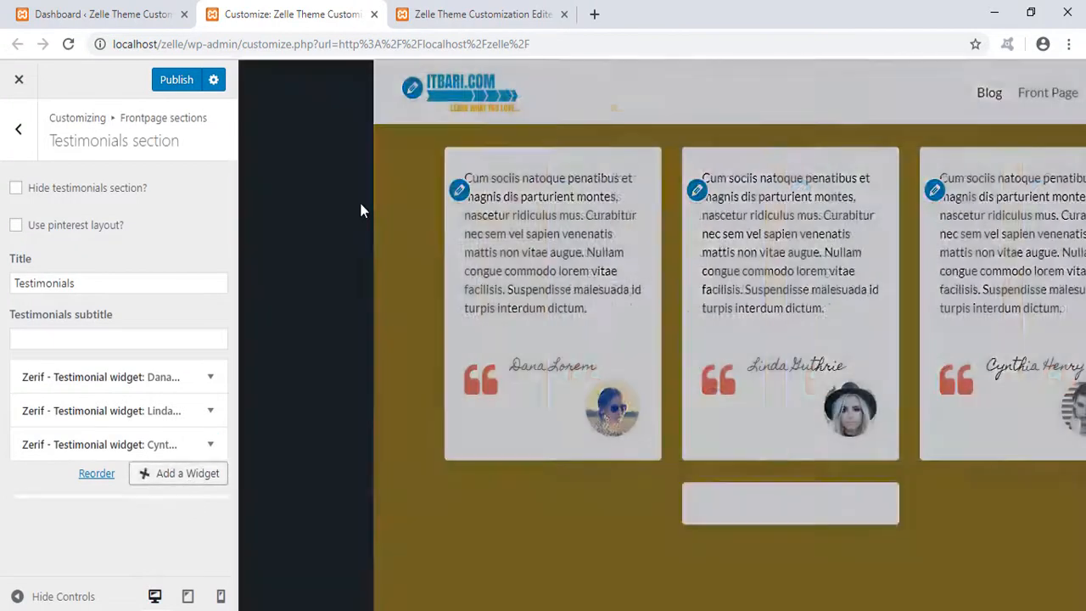
pyautogui.click(91, 456)
pyautogui.write('asdfasdfsdfsdfsdfsdfsdf')
pyautogui.scroll(-2, 628, 460)
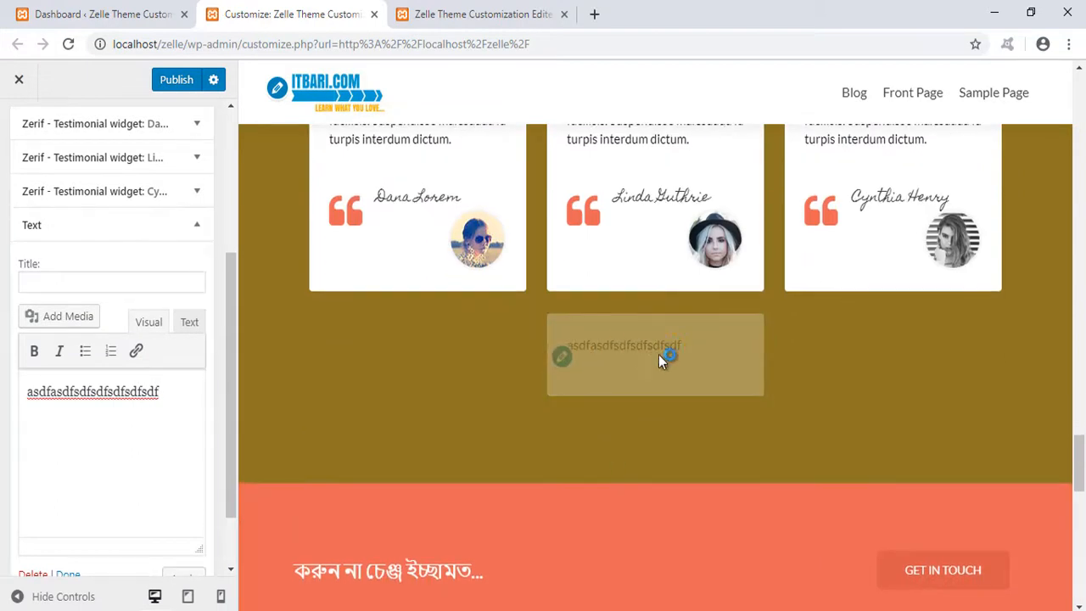
pyautogui.scroll(-2, 117, 538)
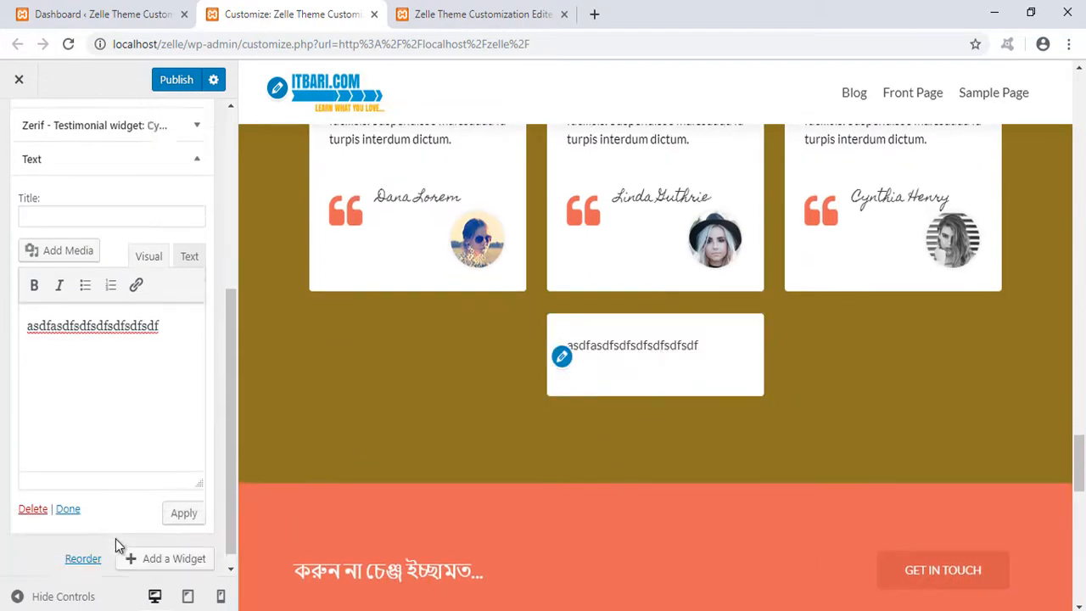
# - Delete the Text widget from the Testimonials section
pyautogui.click(28, 498)
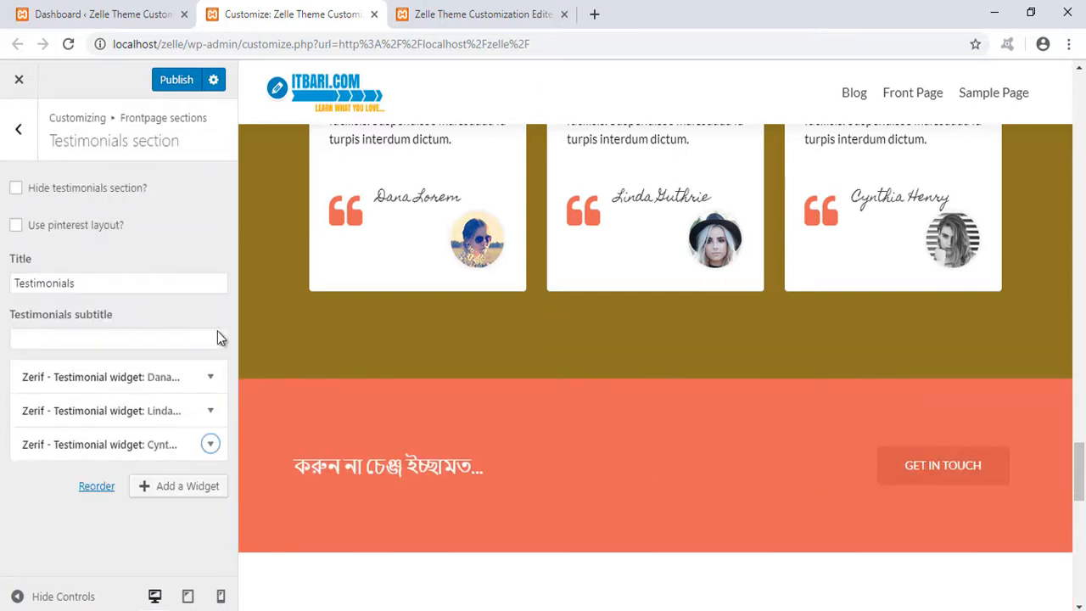
pyautogui.scroll(-2, 343, 426)
pyautogui.scroll(2, 418, 490)
pyautogui.scroll(2, 420, 493)
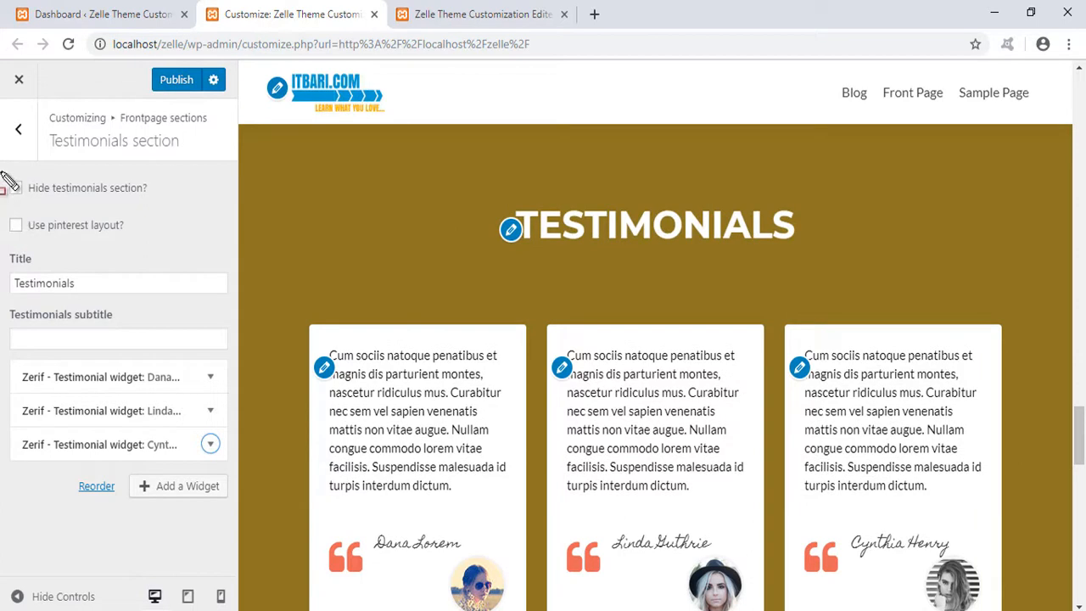
# - Try hiding the Testimonials section and show it again
pyautogui.moveTo(3, 174); pyautogui.dragTo(178, 240)
pyautogui.press('Escape')
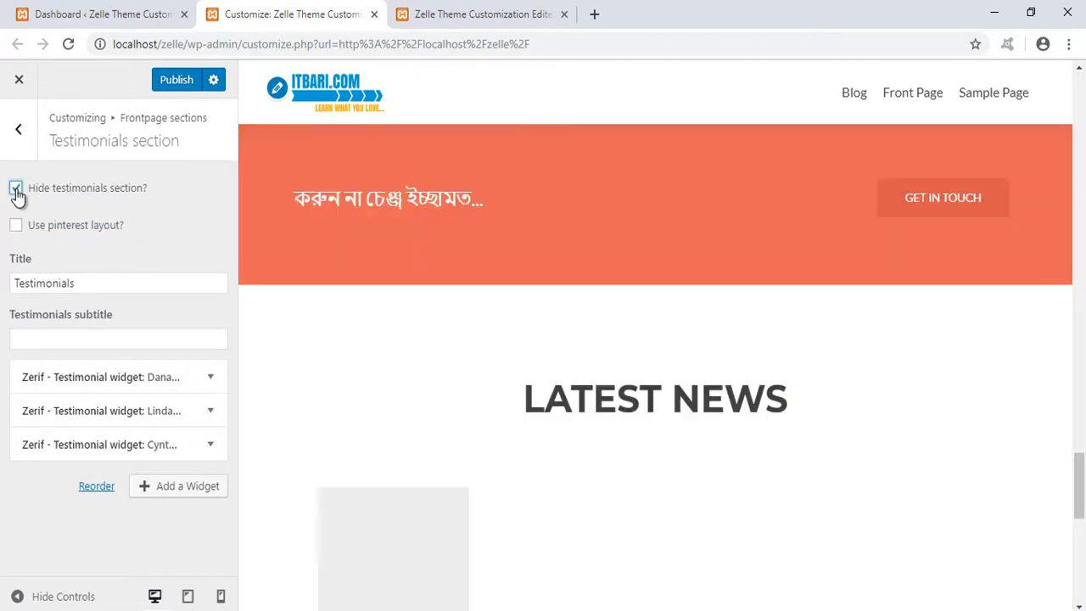
pyautogui.click(16, 190)
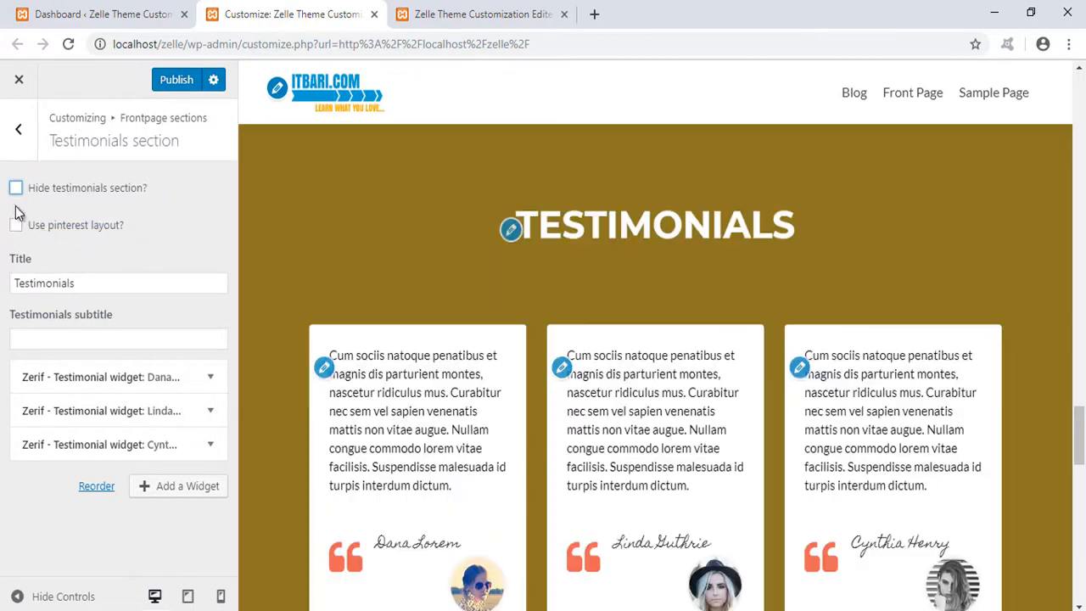
# - Try the Pinterest layout on the Testimonials section, check it in the preview, and turn it off again
pyautogui.click(16, 225)
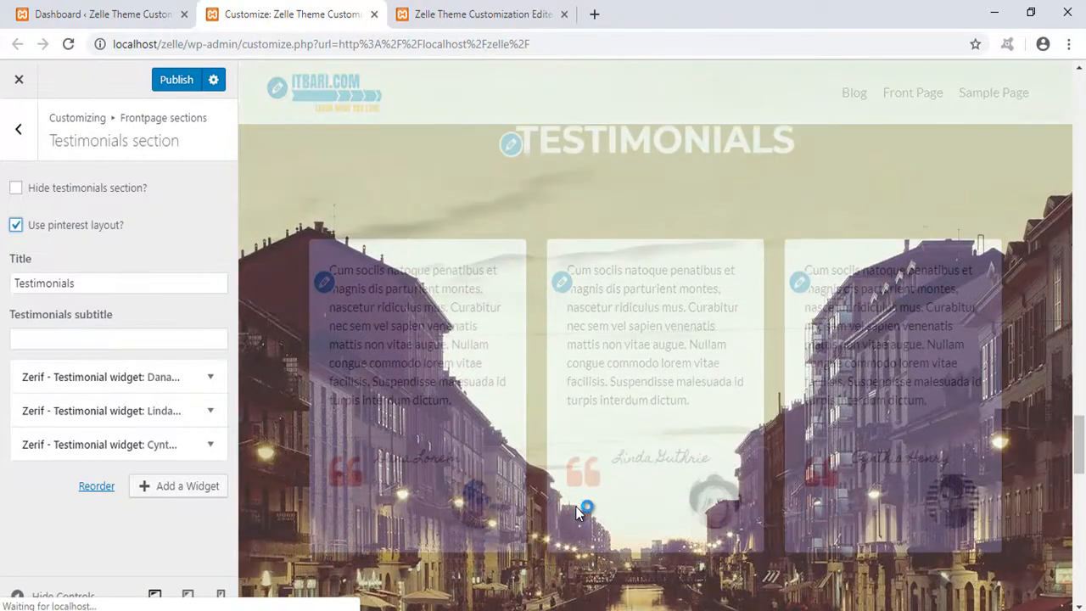
pyautogui.scroll(-7, 731, 439)
pyautogui.scroll(9, 730, 438)
pyautogui.scroll(-3, 731, 438)
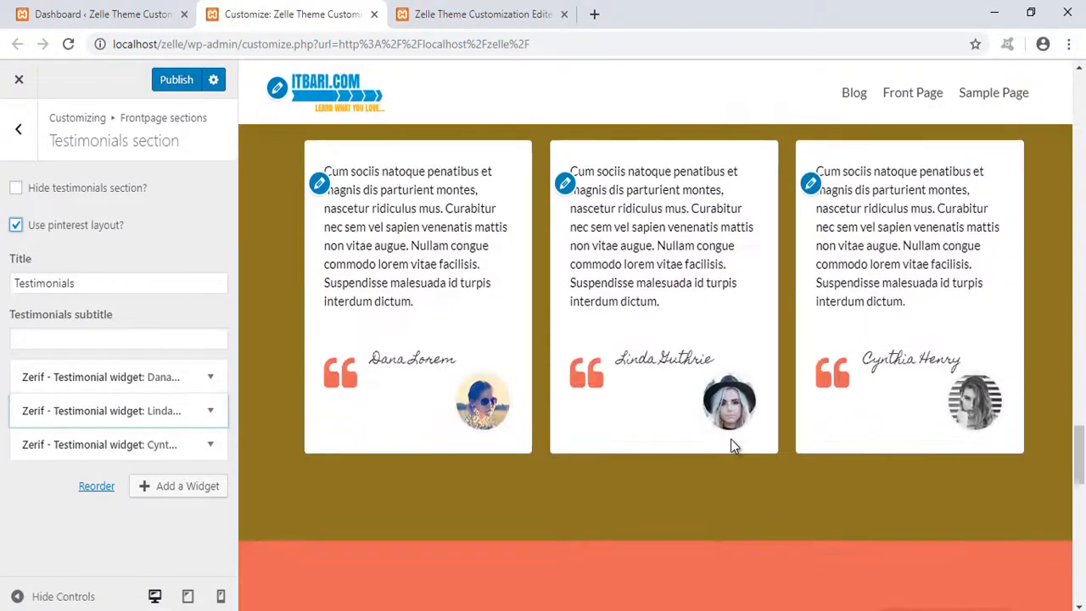
pyautogui.scroll(1, 806, 355)
pyautogui.click(15, 226)
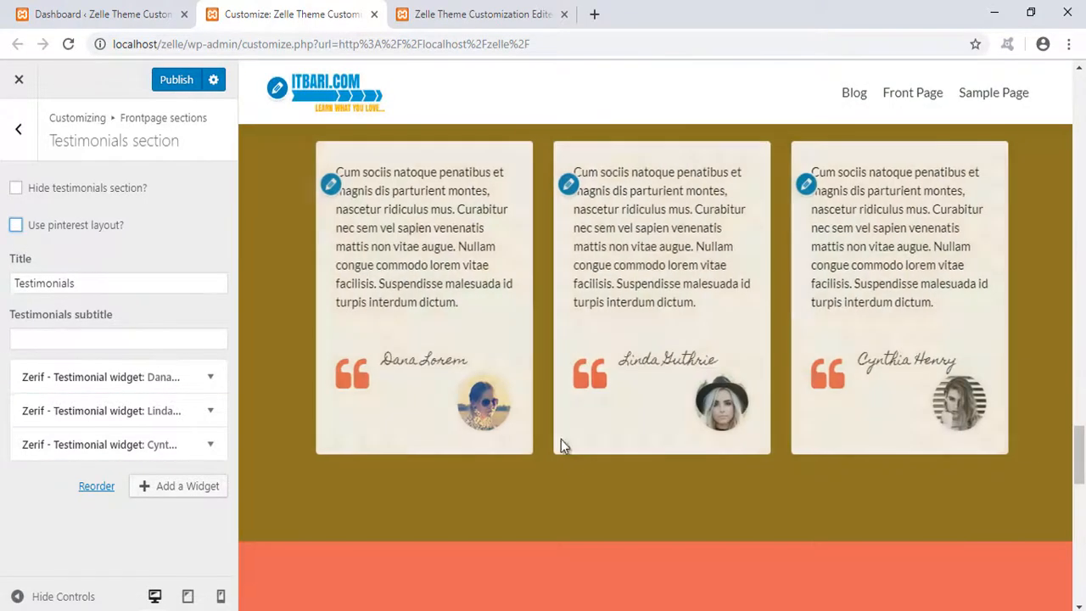
# - Leave the Testimonials section and open the Latest News section among the front page sections
pyautogui.click(18, 128)
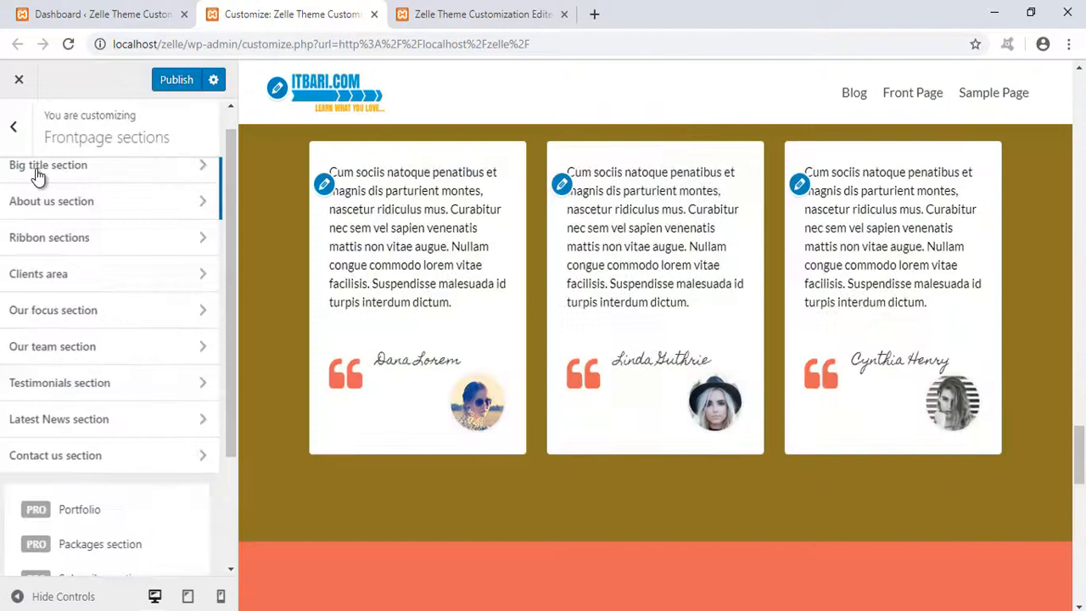
pyautogui.click(93, 424)
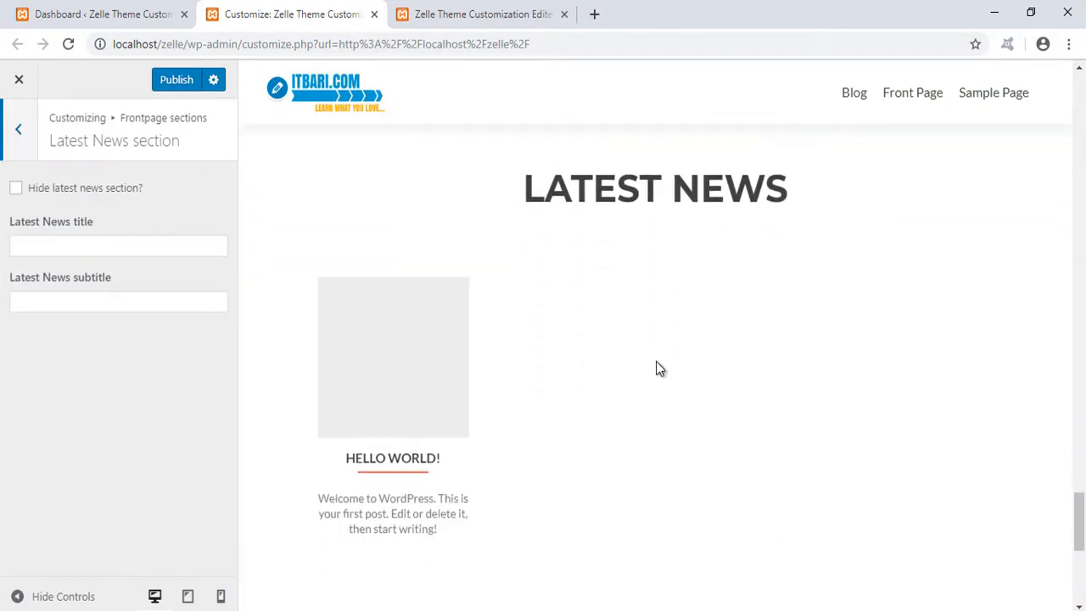
pyautogui.moveTo(279, 151)
pyautogui.mouseDown()
pyautogui.moveTo(850, 481)
pyautogui.moveTo(993, 605)
pyautogui.moveTo(1003, 582)
pyautogui.mouseUp()
pyautogui.press('Escape')
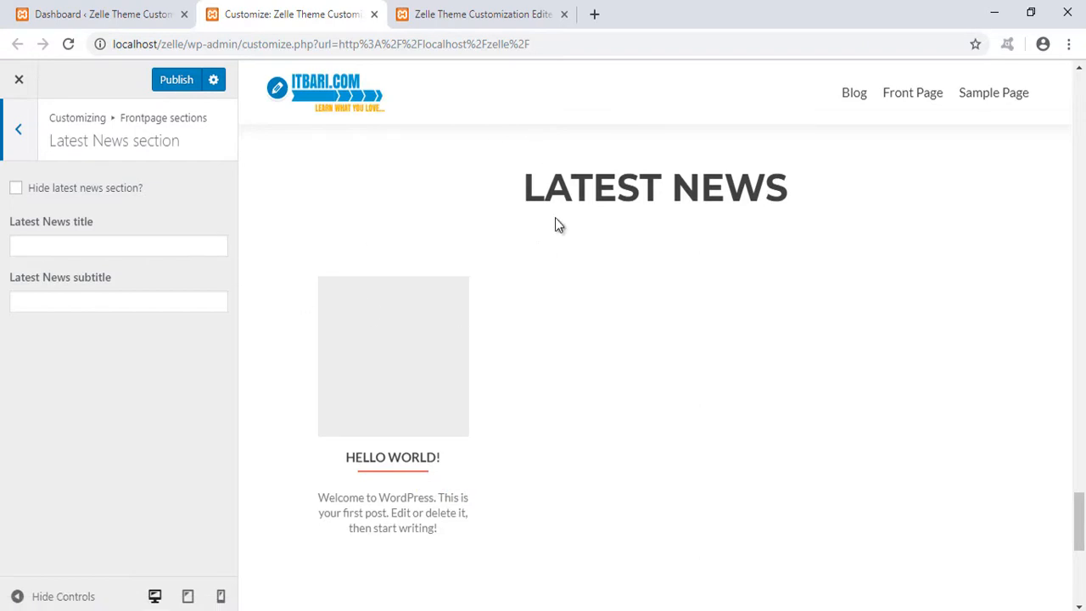
# - Set the Latest News title to ব্লগ সমূহঃ
pyautogui.doubleClick(594, 191)
pyautogui.click(132, 247)
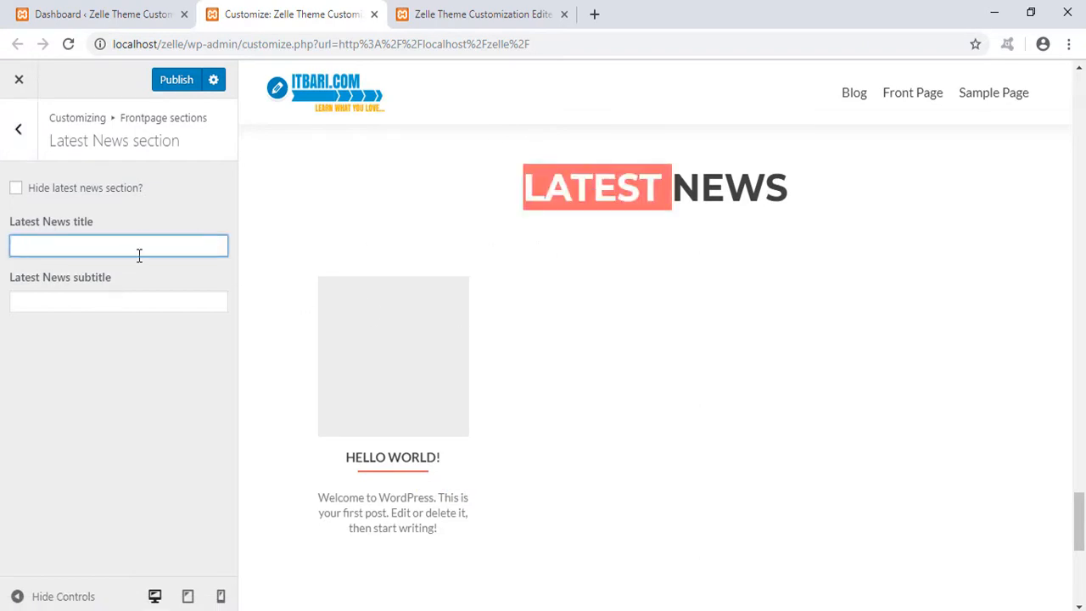
pyautogui.write('ব্লগ সমূহ')
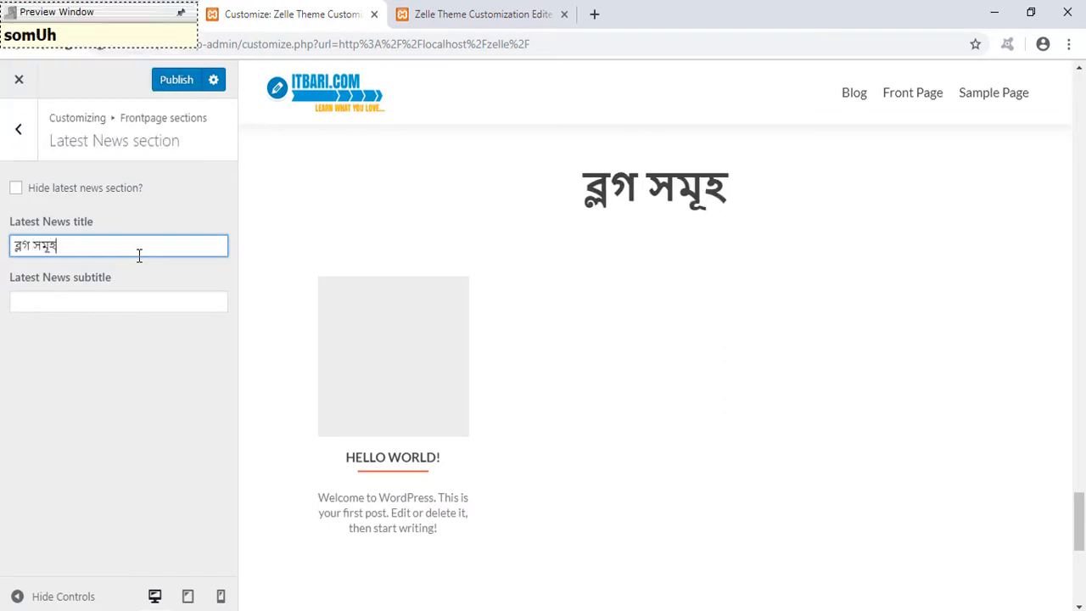
pyautogui.write('ঃ')
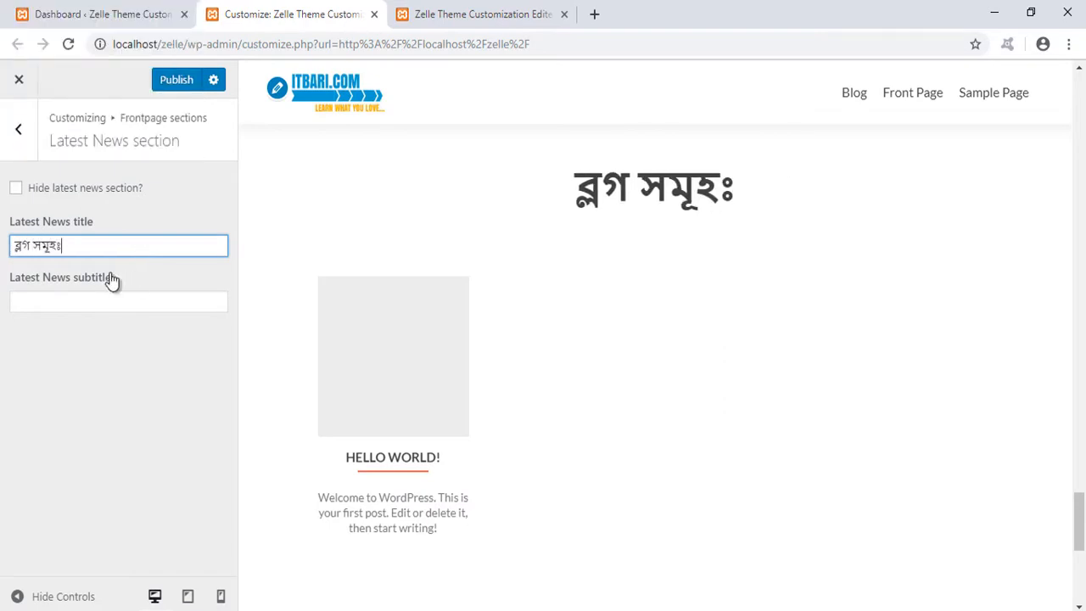
# - Set the Latest News subtitle to ব্লগের সাব টাইটেল
pyautogui.click(96, 308)
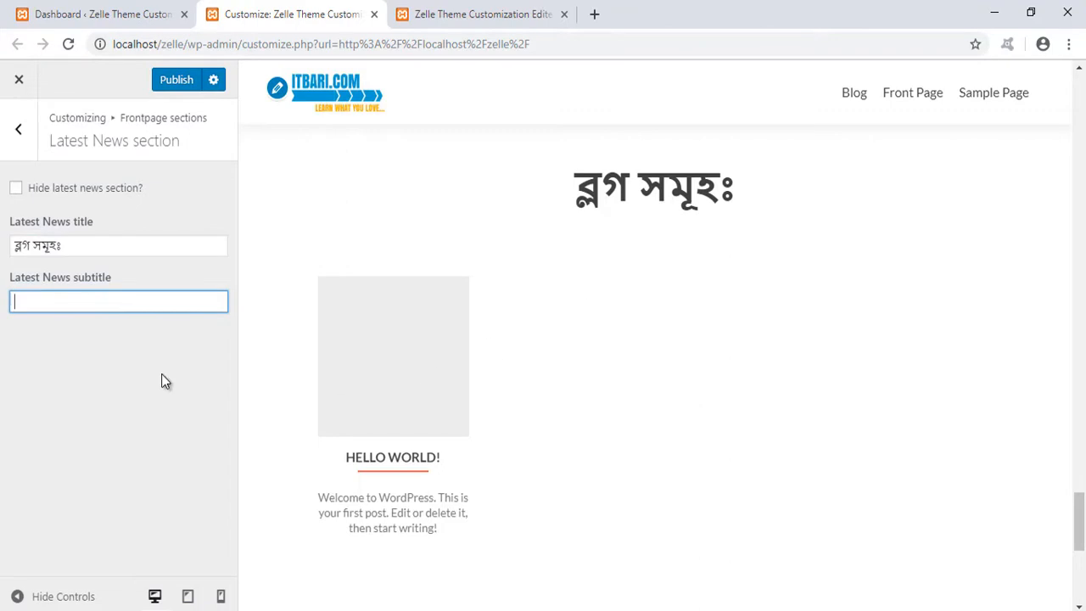
pyautogui.write('bloger')
pyautogui.hotkey('ctrl', 'a')
pyautogui.write('bloger sab TAiTel')
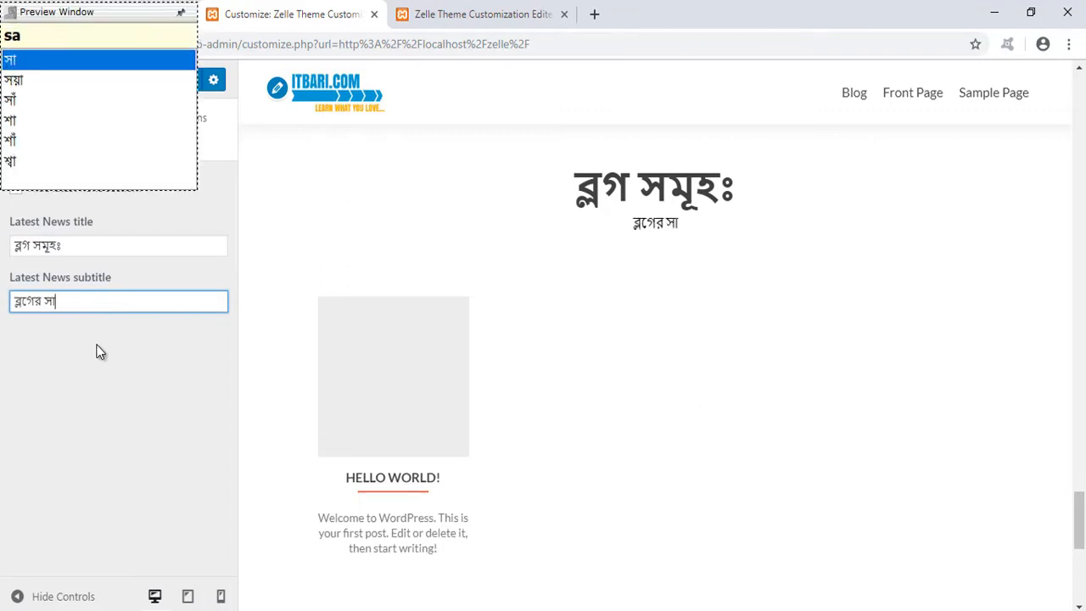
# - Review the Latest News title, subtitle and post in the page preview, along with the Get in touch section below
pyautogui.press('F12')
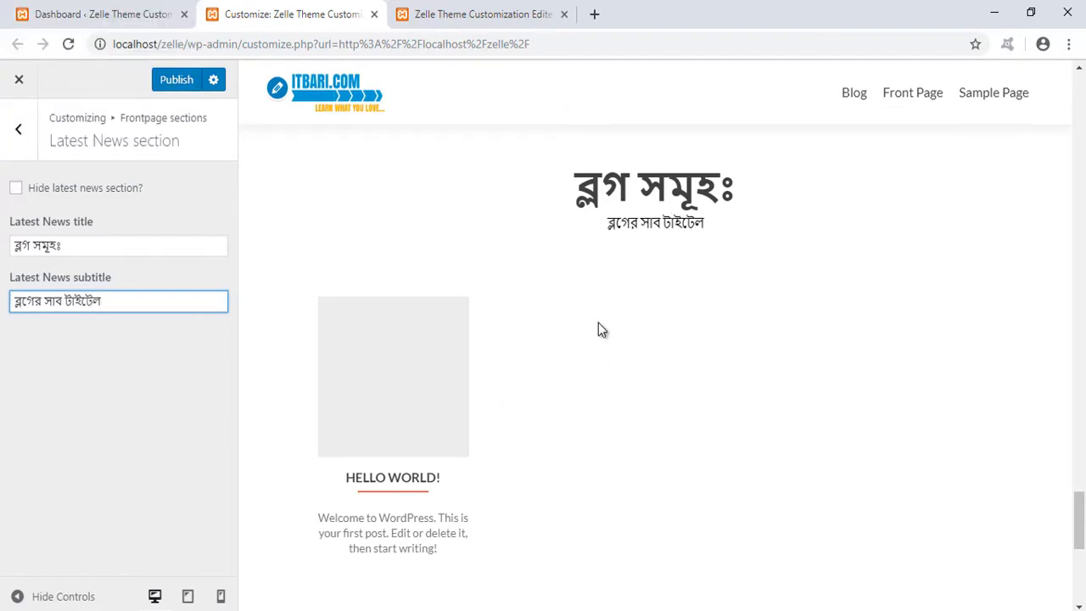
pyautogui.scroll(-2, 337, 417)
pyautogui.scroll(1, 450, 335)
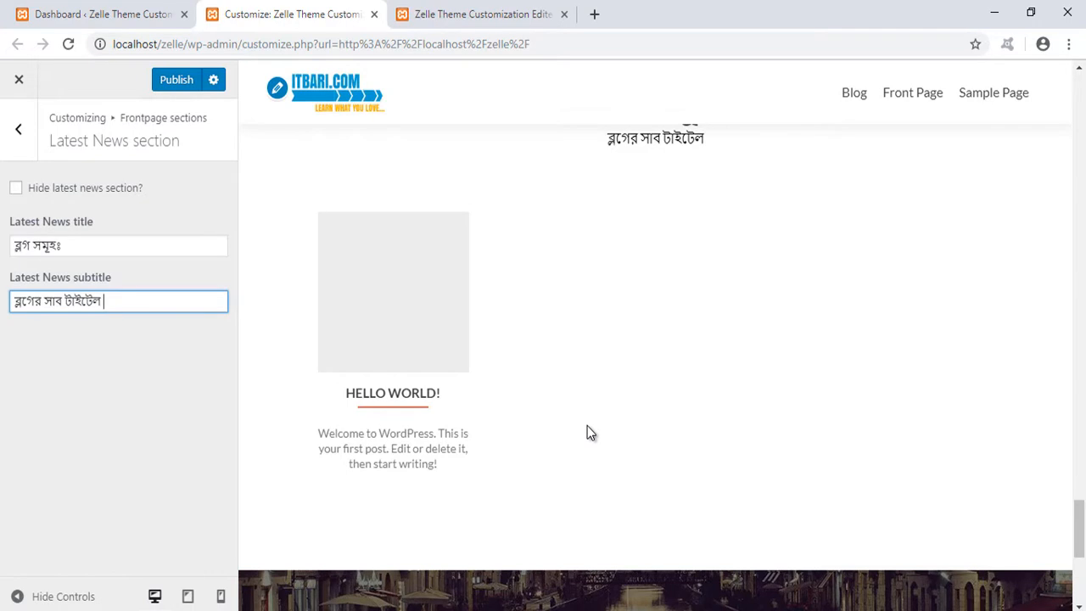
pyautogui.scroll(1, 585, 424)
pyautogui.scroll(2, 745, 386)
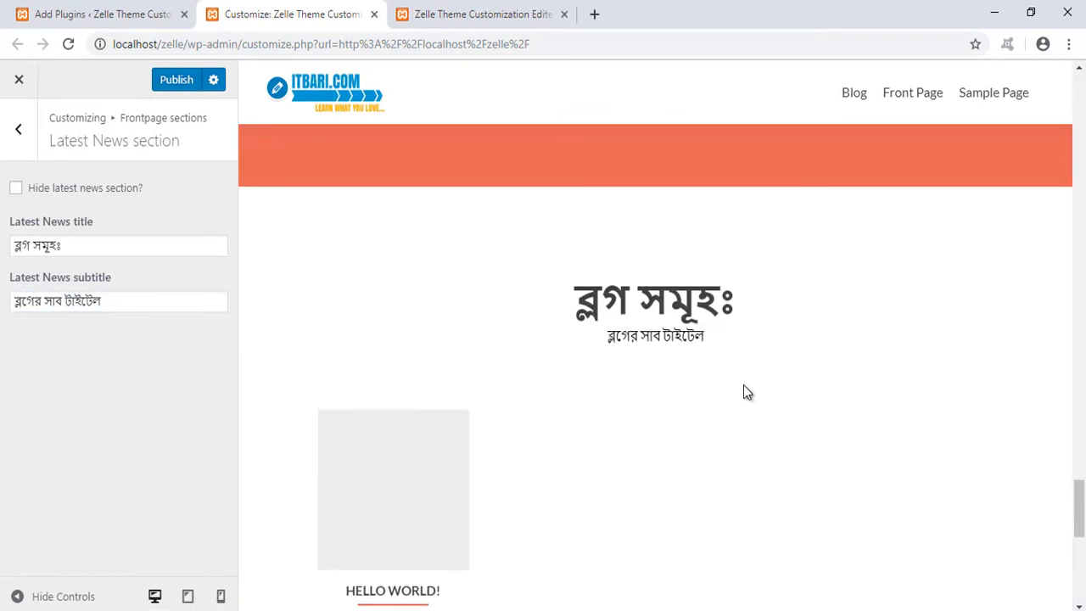
pyautogui.scroll(-1, 627, 396)
pyautogui.scroll(-2, 626, 396)
pyautogui.scroll(1, 625, 394)
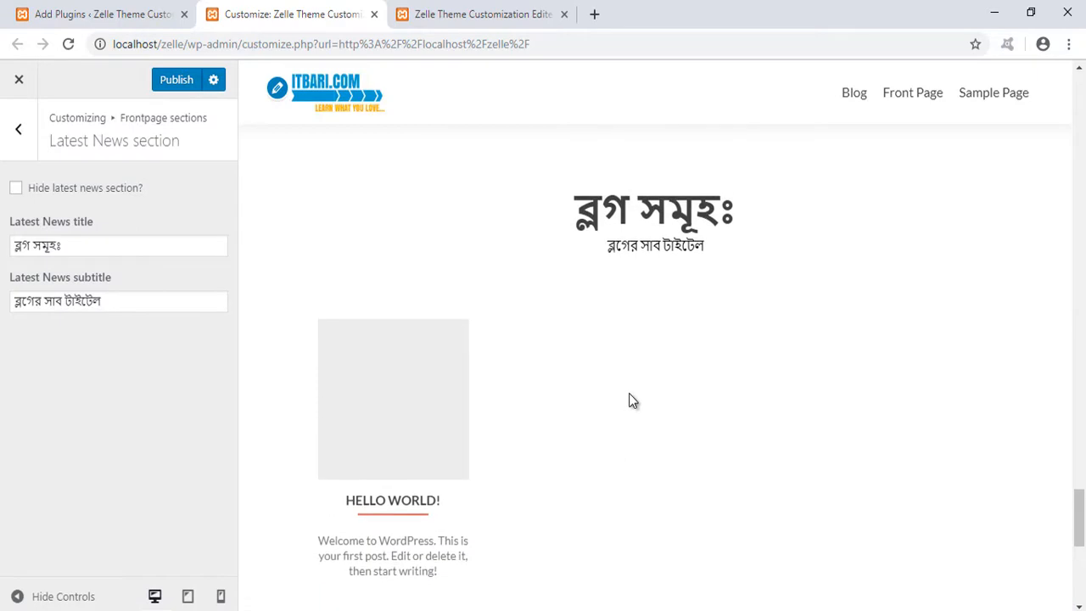
pyautogui.scroll(-5, 617, 404)
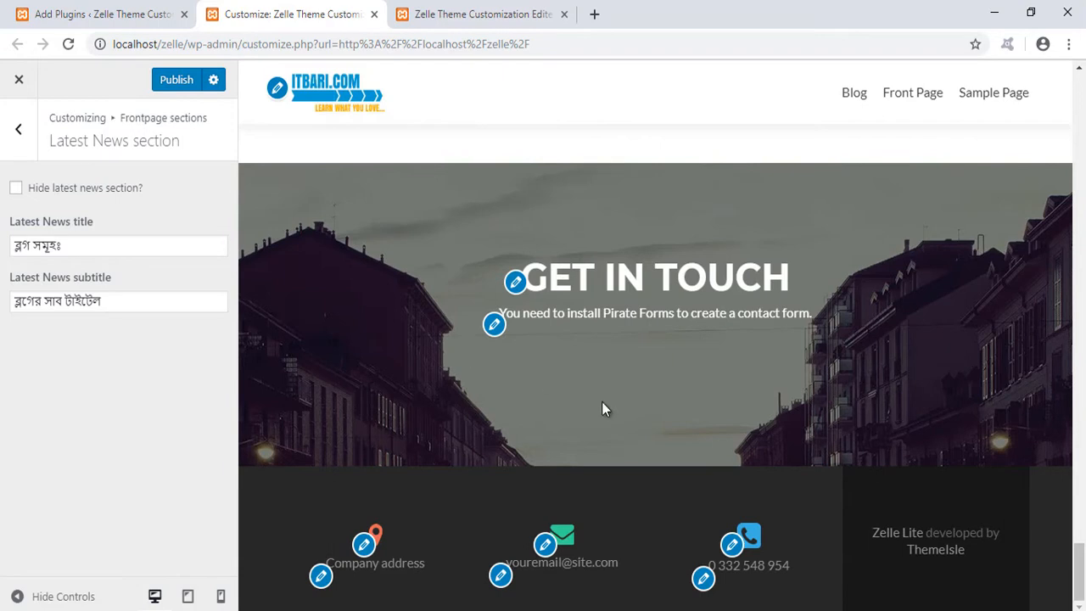
pyautogui.scroll(7, 606, 410)
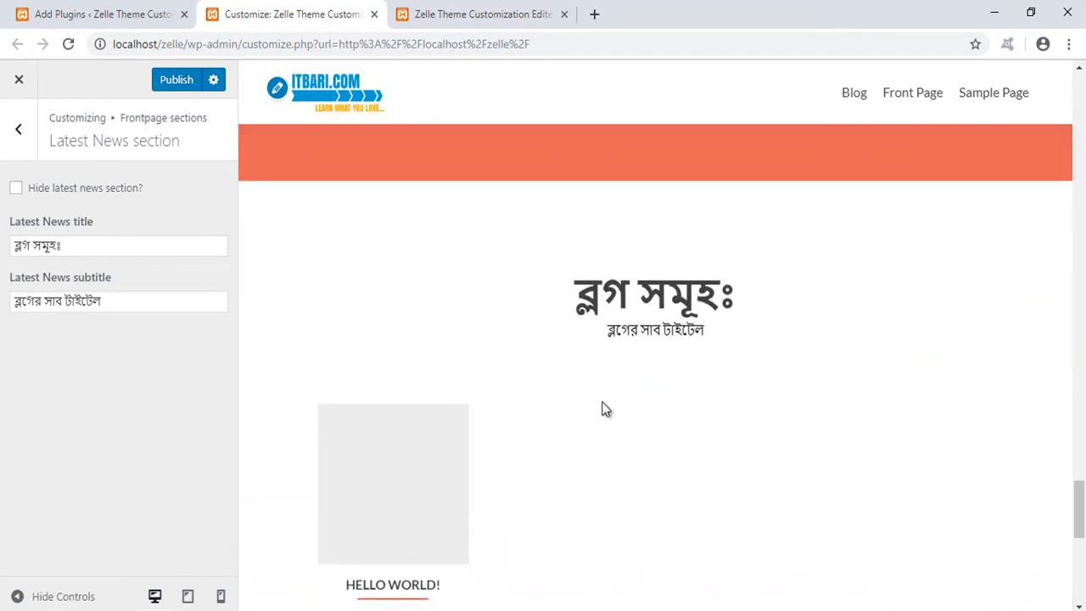